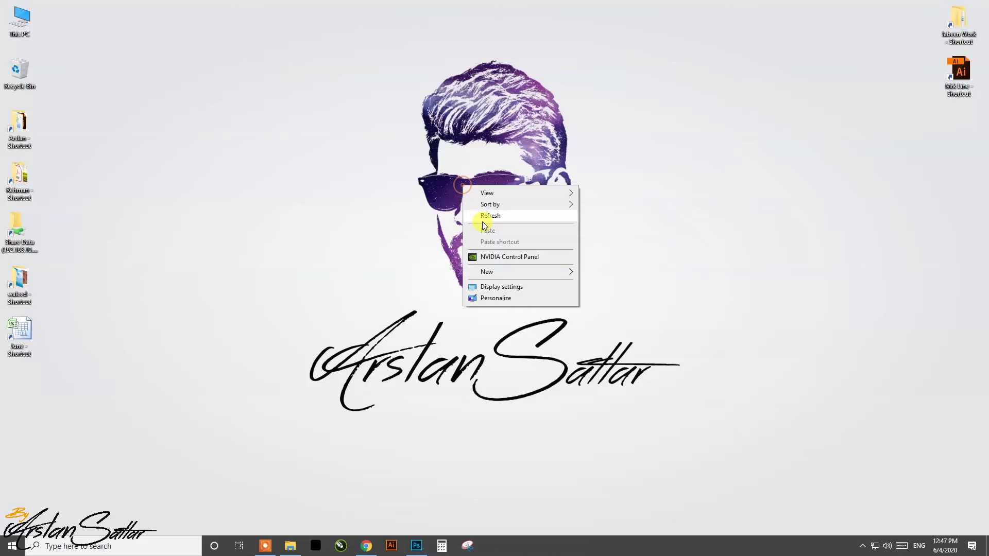
# Refresh the desktop and bring up the File Explorer window of photo-shoot thumbnails.
pyautogui.click(482, 215)
pyautogui.click(297, 546)
pyautogui.click(223, 427)
# Open DSC_0226 with Adobe Photoshop from its context menu.
pyautogui.rightClick(222, 428)
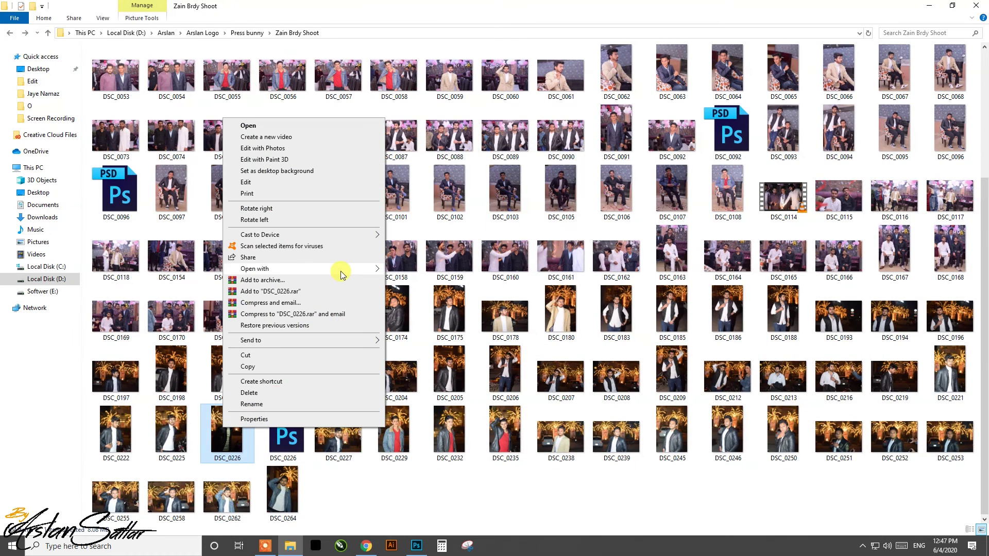
pyautogui.moveTo(301, 268)
pyautogui.click(410, 280)
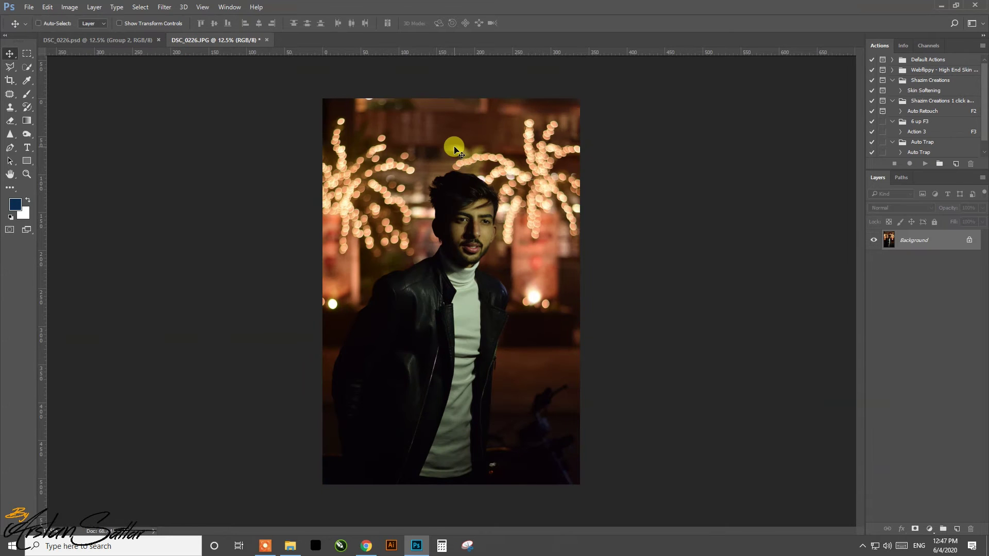
# Fit the photo to the window, unlock the Background as Layer 0, and duplicate it.
pyautogui.hotkey('ctrl', '0')
pyautogui.click(969, 240)
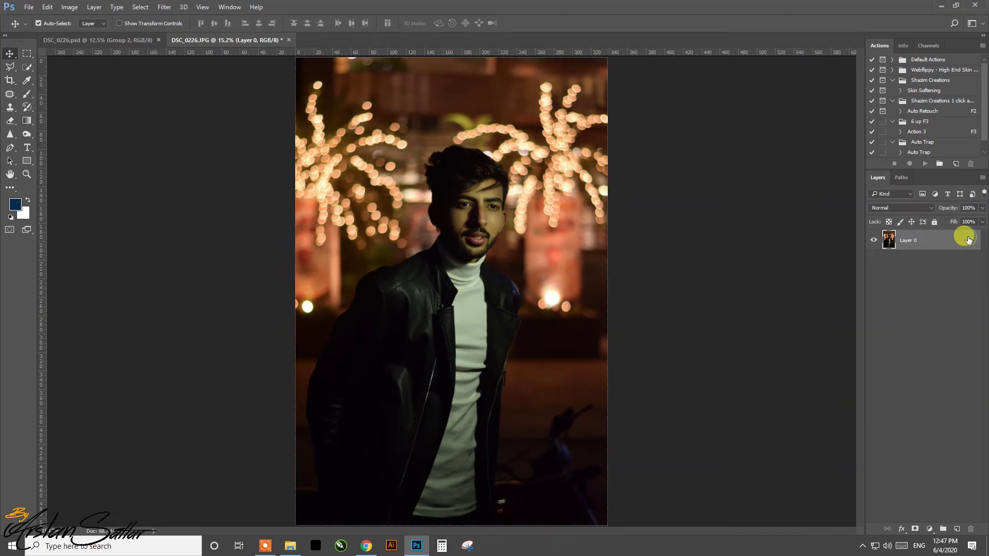
pyautogui.hotkey('ctrl', 'j')
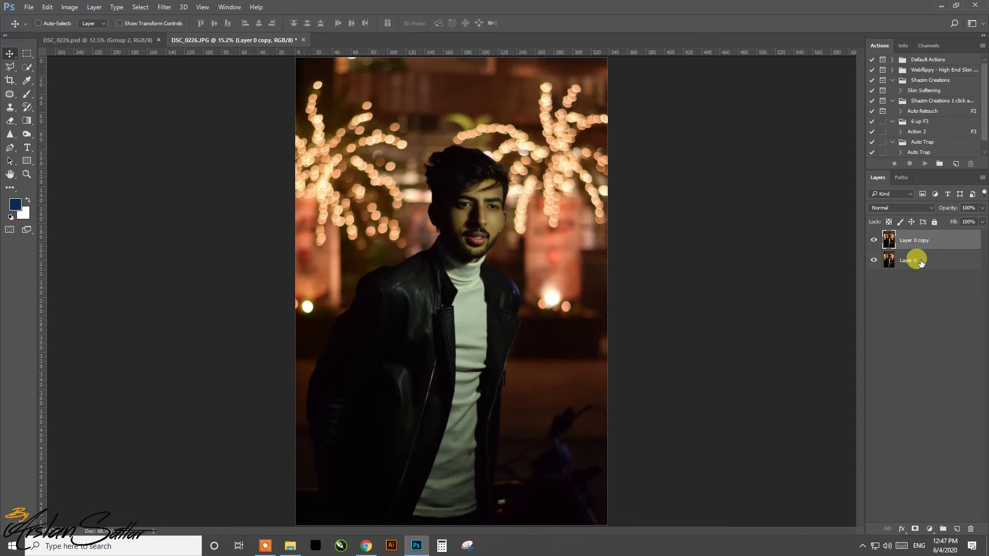
# Open and cancel the Camera Raw filter, then zoom in so the face fills the view.
pyautogui.click(165, 6)
pyautogui.click(188, 66)
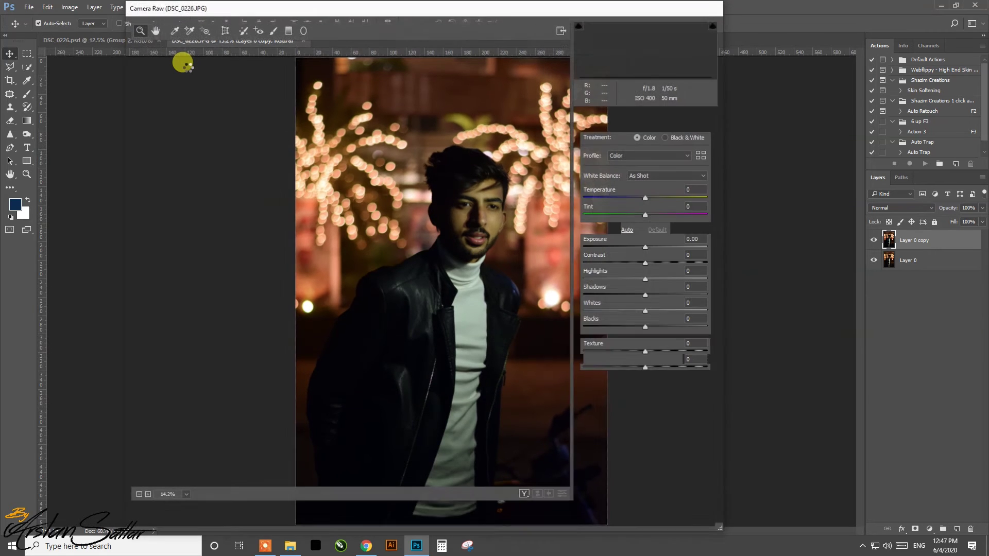
pyautogui.click(636, 516)
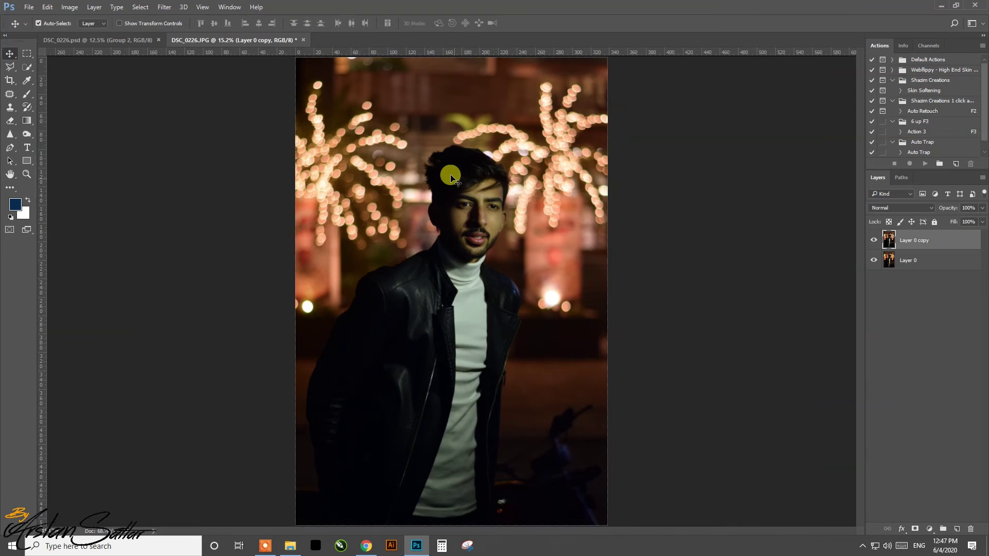
pyautogui.press('z')
pyautogui.moveTo(425, 131)
pyautogui.mouseDown()
pyautogui.moveTo(479, 204)
pyautogui.moveTo(448, 224)
pyautogui.mouseUp()
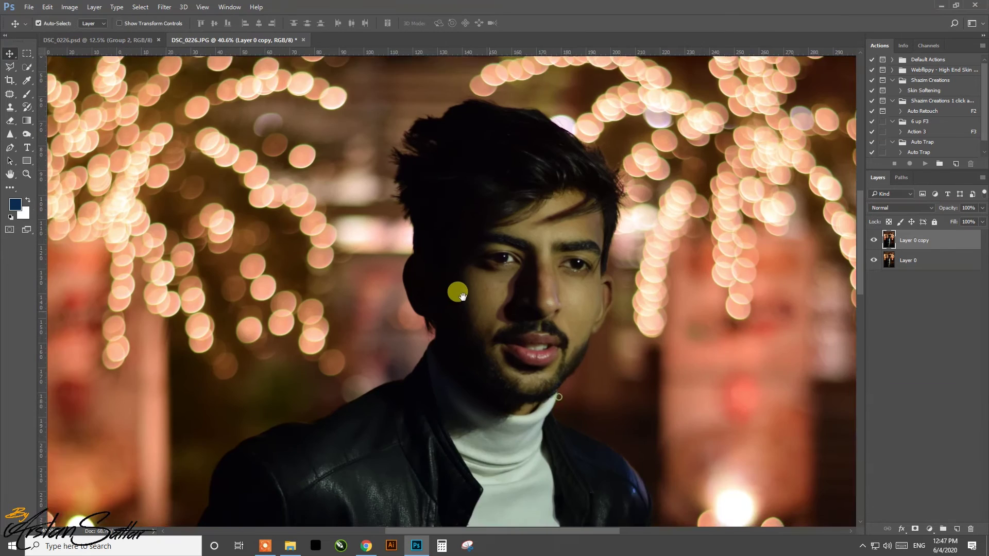
pyautogui.moveTo(457, 289); pyautogui.dragTo(393, 262)
# Blend the cheek and chin skin with a small Mixer Brush, then fit the photo to the window.
pyautogui.press('v')
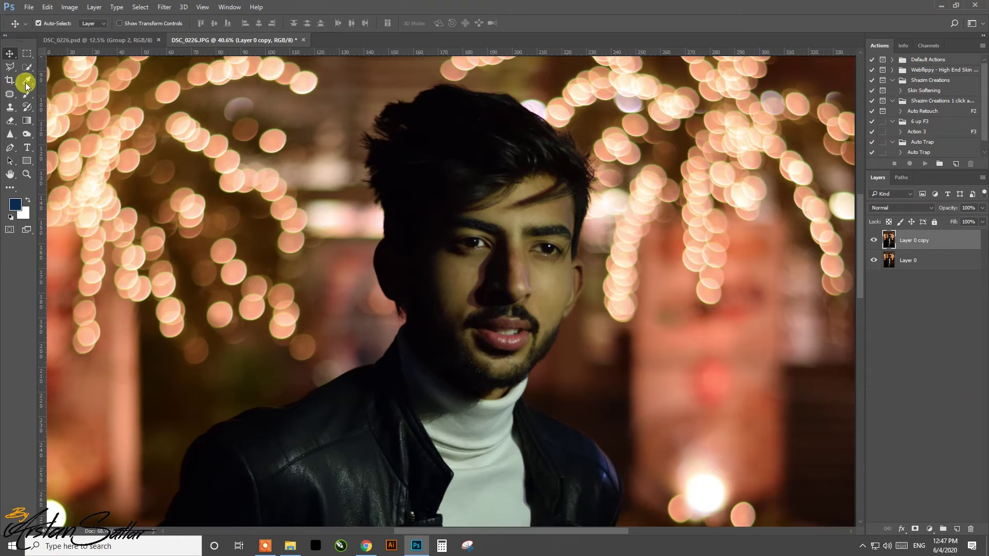
pyautogui.rightClick(27, 82)
pyautogui.rightClick(27, 93)
pyautogui.click(62, 98)
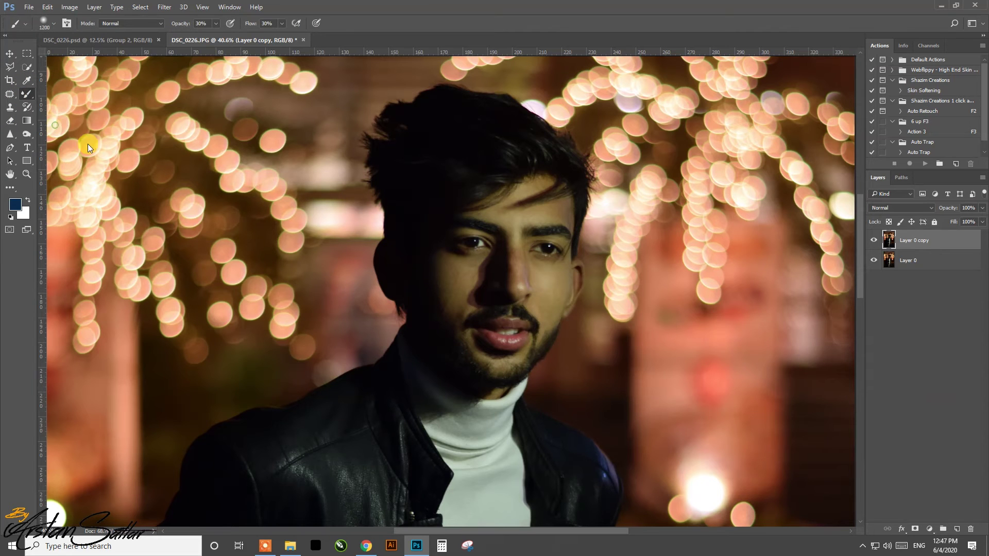
pyautogui.hotkey('shift', 'b')
pyautogui.press('[')
pyautogui.press('[')
pyautogui.press('[')
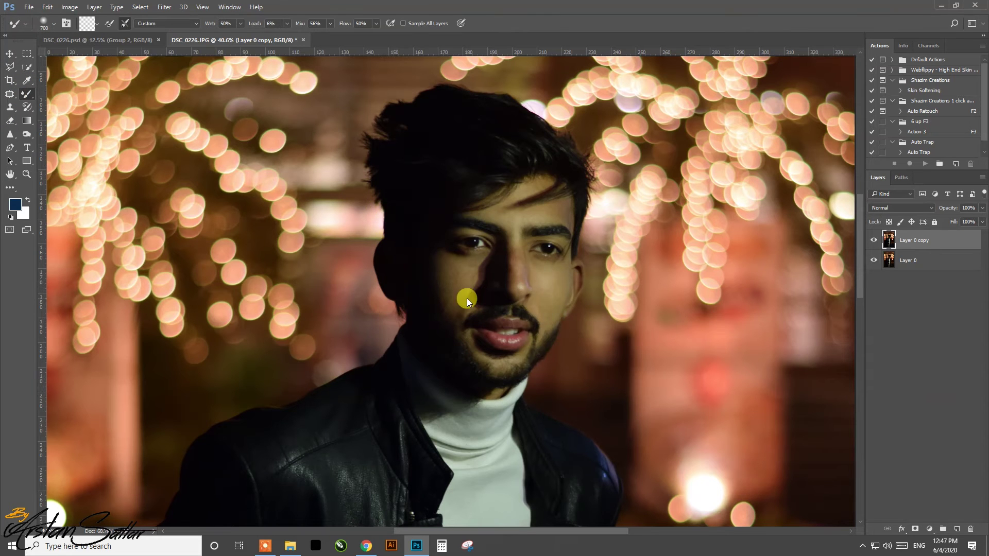
pyautogui.press('[')
pyautogui.press('[')
pyautogui.press('[')
pyautogui.moveTo(449, 277)
pyautogui.mouseDown()
pyautogui.moveTo(473, 265)
pyautogui.moveTo(554, 281)
pyautogui.mouseUp()
pyautogui.press('[')
pyautogui.press('[')
pyautogui.moveTo(555, 280)
pyautogui.mouseDown()
pyautogui.moveTo(510, 364)
pyautogui.moveTo(470, 342)
pyautogui.mouseUp()
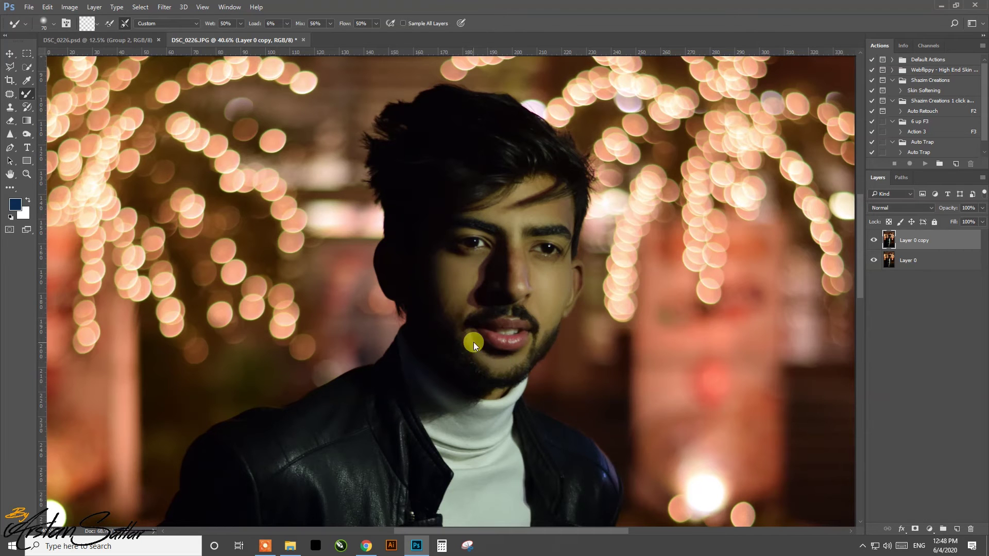
pyautogui.click(9, 53)
pyautogui.hotkey('ctrl', '0')
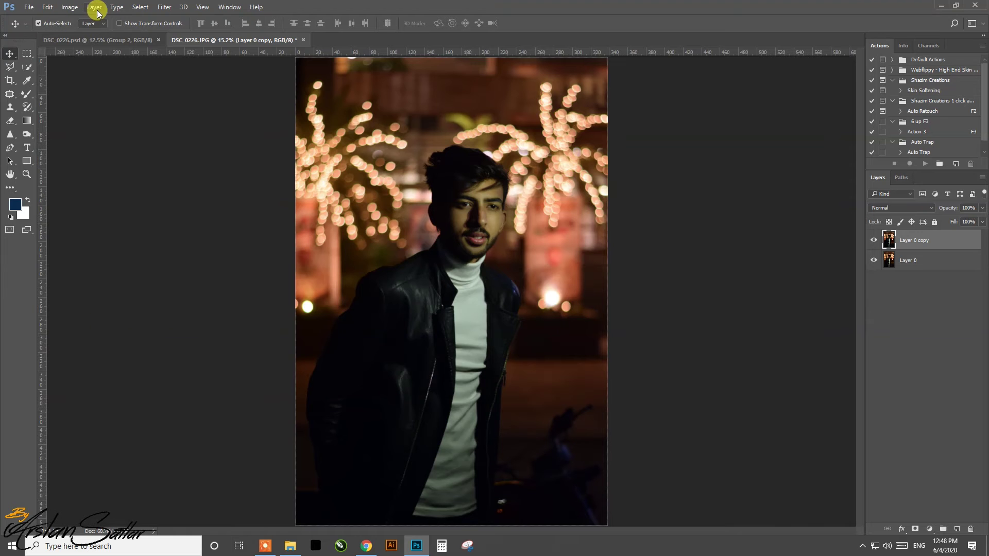
# In Liquify, push the top of the hair with an enlarged Forward Warp brush and apply.
pyautogui.click(165, 7)
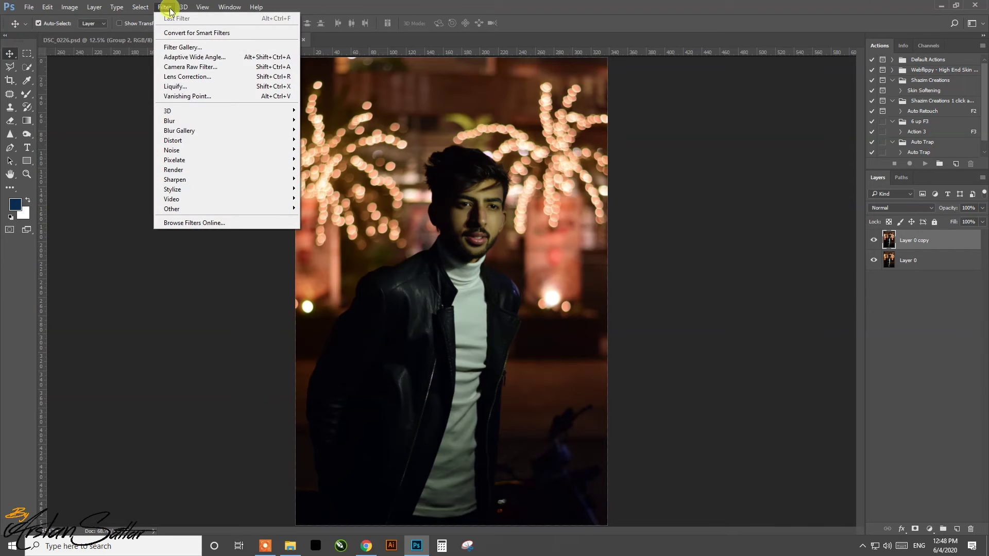
pyautogui.click(177, 87)
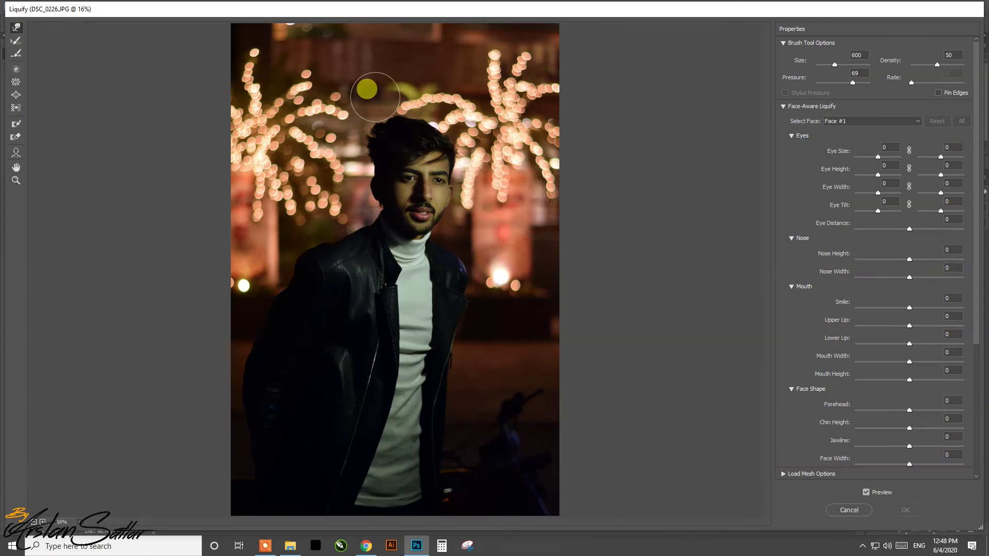
pyautogui.press(']')
pyautogui.press(']')
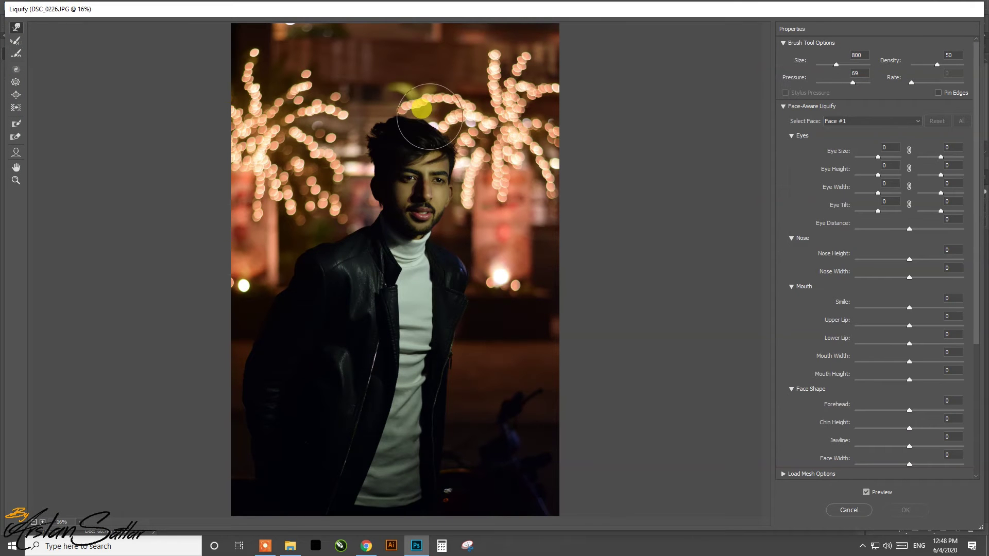
pyautogui.moveTo(427, 124)
pyautogui.mouseDown()
pyautogui.moveTo(423, 105)
pyautogui.moveTo(398, 132)
pyautogui.moveTo(454, 123)
pyautogui.moveTo(404, 106)
pyautogui.moveTo(431, 122)
pyautogui.moveTo(388, 138)
pyautogui.mouseUp()
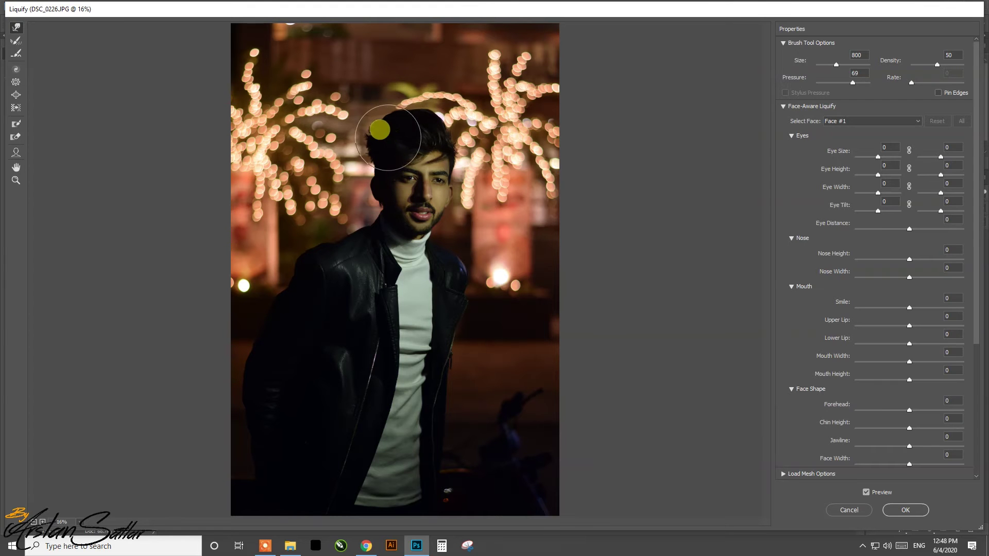
pyautogui.click(904, 509)
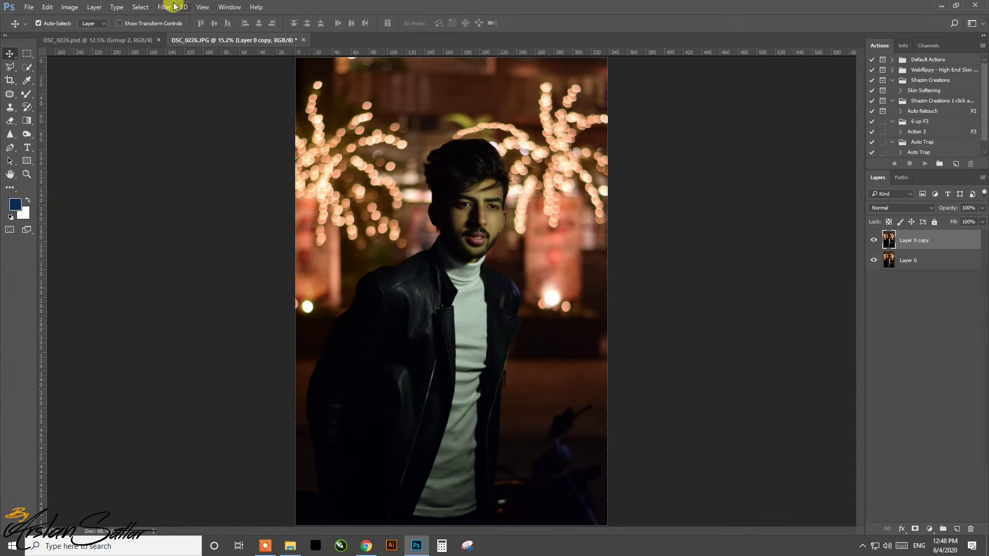
# In Camera Raw, cool the Temperature toward blue and raise Exposure to +0.75.
pyautogui.click(175, 6)
pyautogui.click(172, 62)
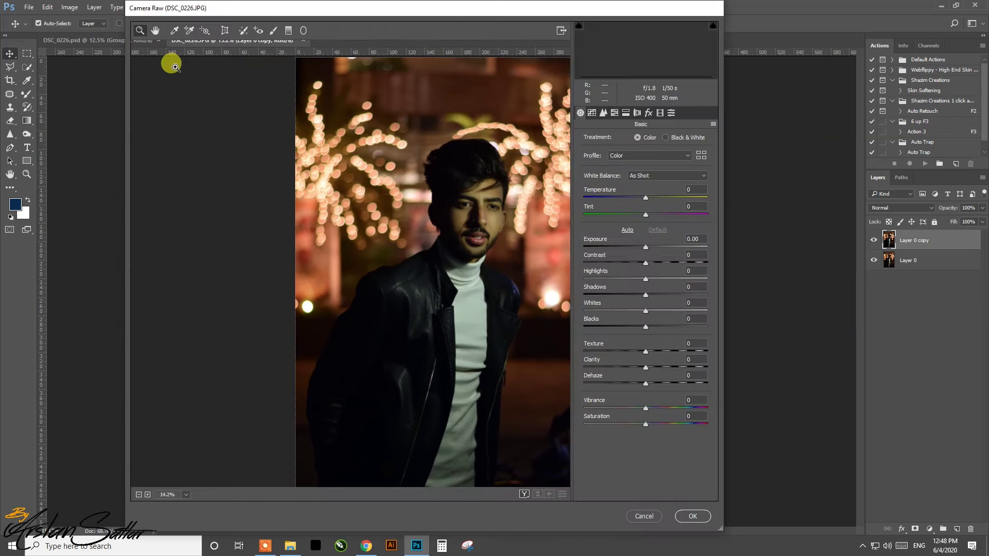
pyautogui.moveTo(646, 197); pyautogui.dragTo(628, 197)
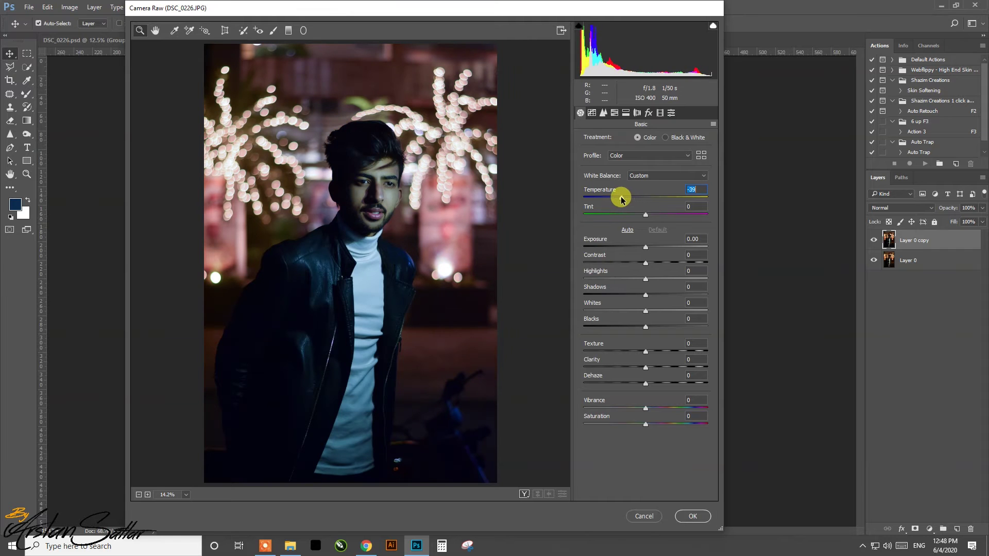
pyautogui.moveTo(617, 200); pyautogui.dragTo(612, 200)
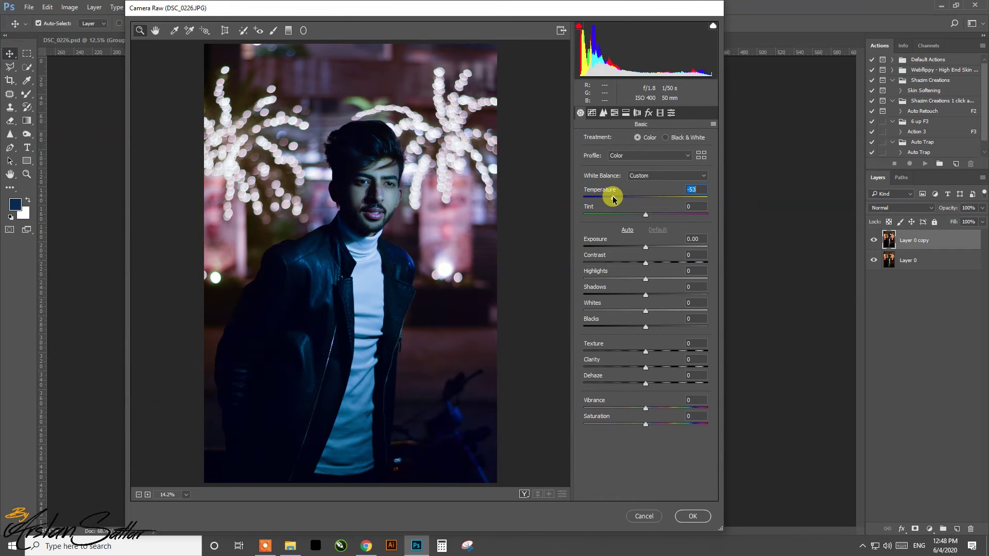
pyautogui.moveTo(646, 247)
pyautogui.mouseDown()
pyautogui.moveTo(634, 249)
pyautogui.moveTo(655, 249)
pyautogui.mouseUp()
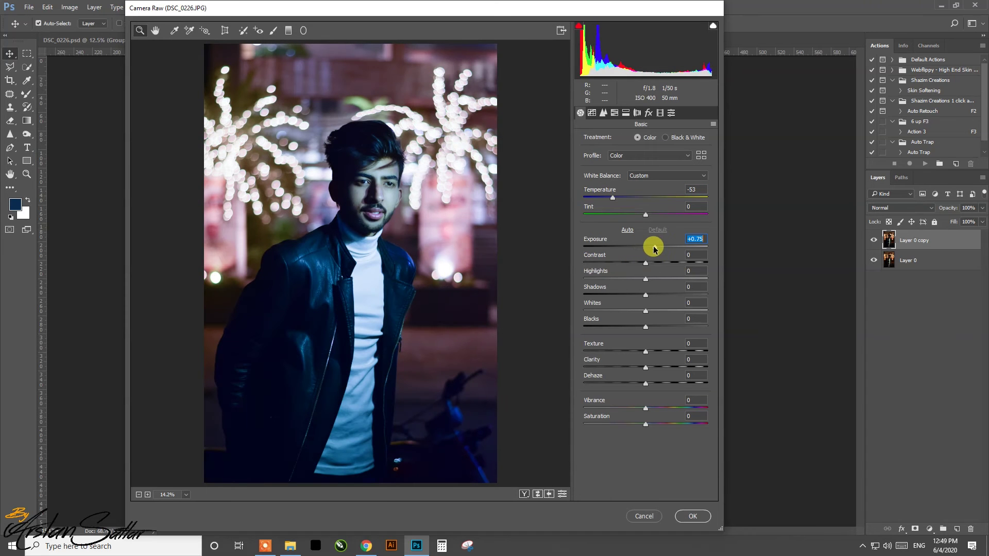
pyautogui.moveTo(613, 199); pyautogui.dragTo(606, 200)
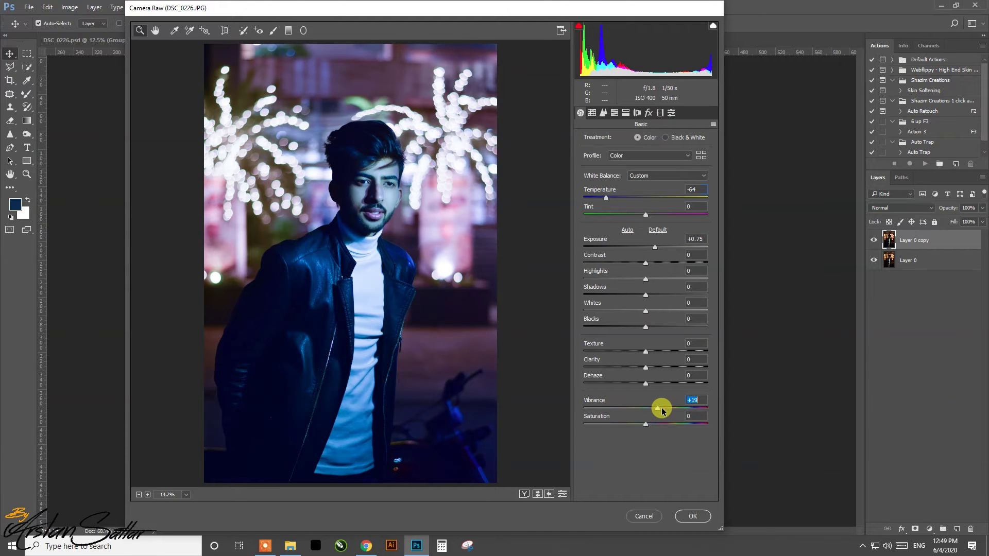
# Set Clarity +13, Highlights -40, Whites +17, cool Temperature further, keeping Vibrance and Saturation at zero.
pyautogui.moveTo(649, 410); pyautogui.dragTo(672, 424)
pyautogui.doubleClick(643, 410)
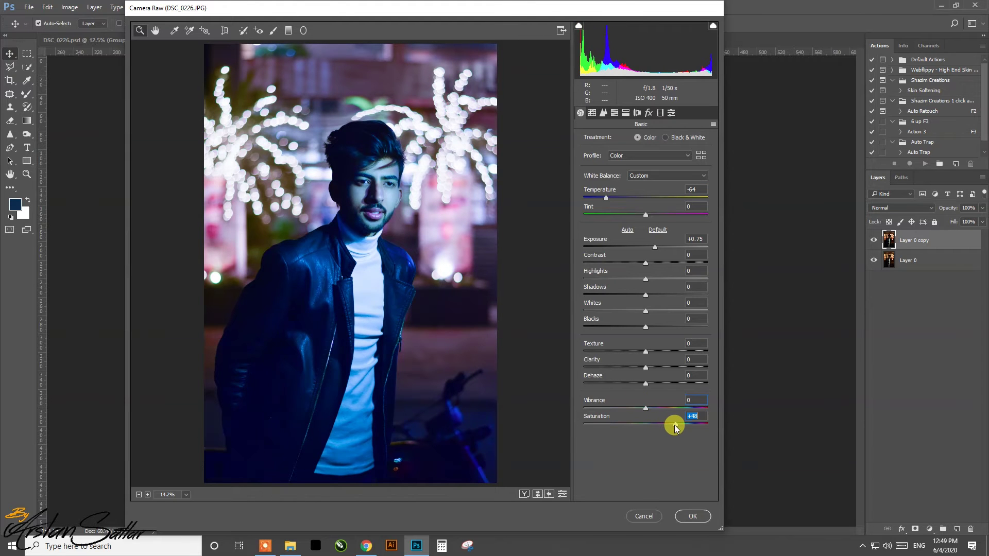
pyautogui.doubleClick(672, 425)
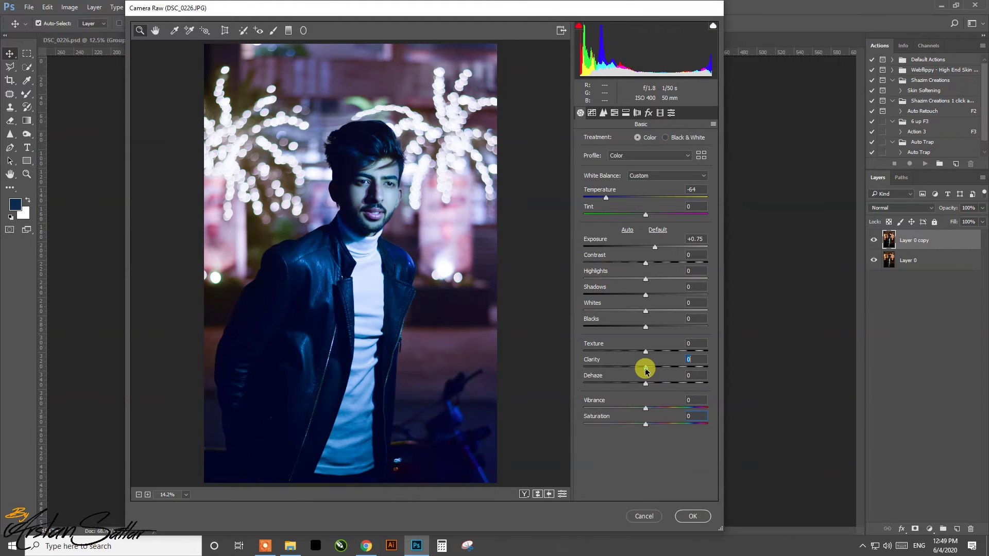
pyautogui.moveTo(646, 368); pyautogui.dragTo(654, 368)
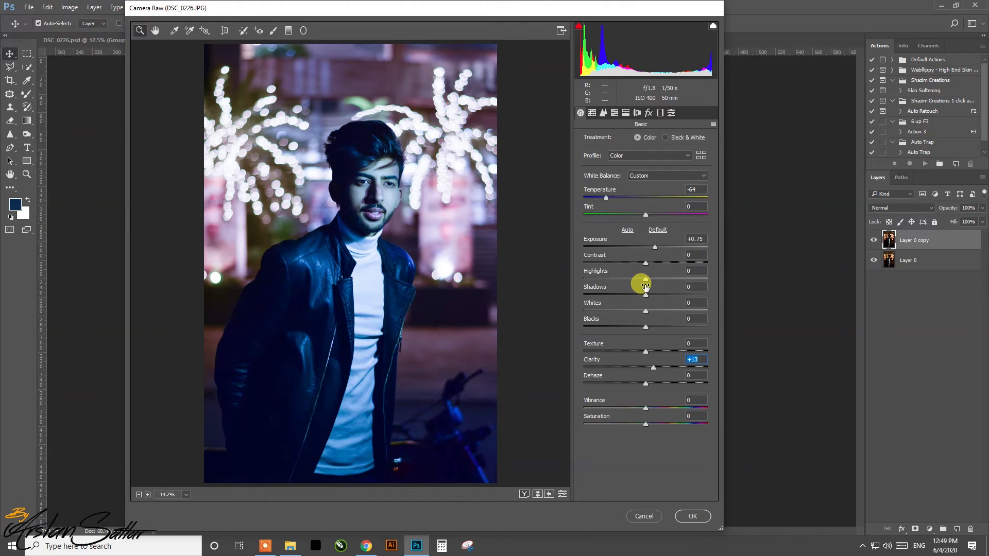
pyautogui.moveTo(629, 280); pyautogui.dragTo(620, 279)
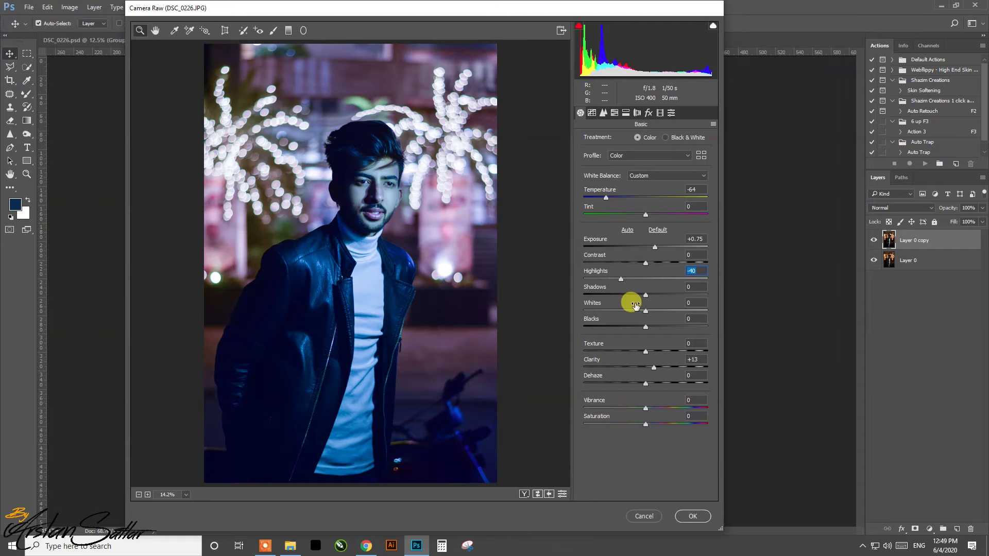
pyautogui.moveTo(646, 311); pyautogui.dragTo(656, 311)
pyautogui.moveTo(606, 199); pyautogui.dragTo(601, 199)
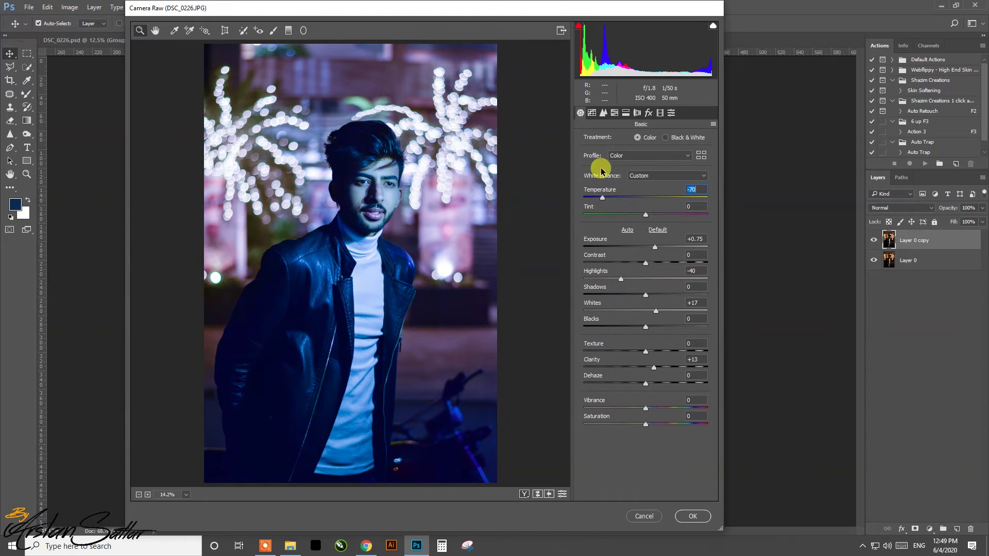
# In HSL, shift the Blues hue toward cyan, boost Blues saturation and darken Blues luminance.
pyautogui.click(615, 112)
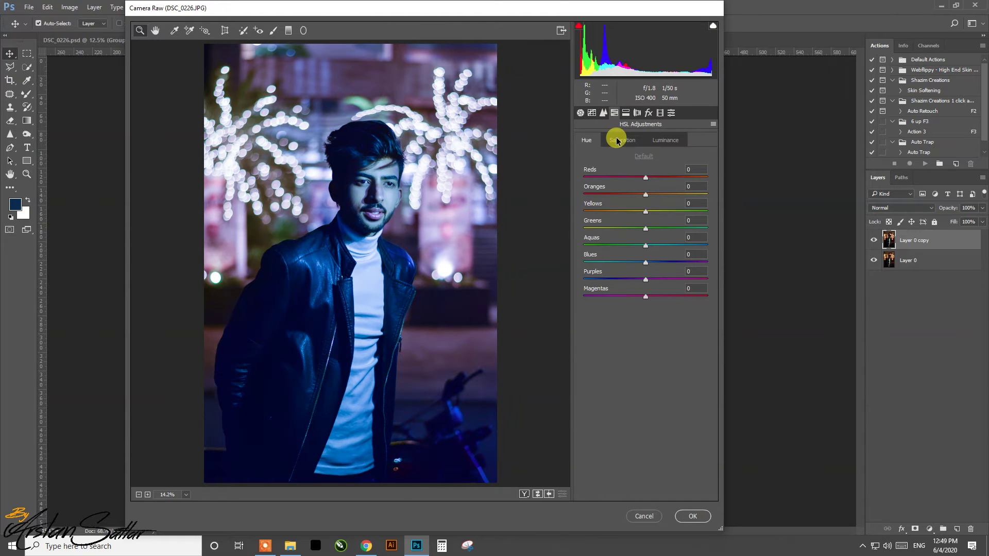
pyautogui.moveTo(645, 264)
pyautogui.mouseDown()
pyautogui.moveTo(614, 265)
pyautogui.moveTo(660, 246)
pyautogui.mouseUp()
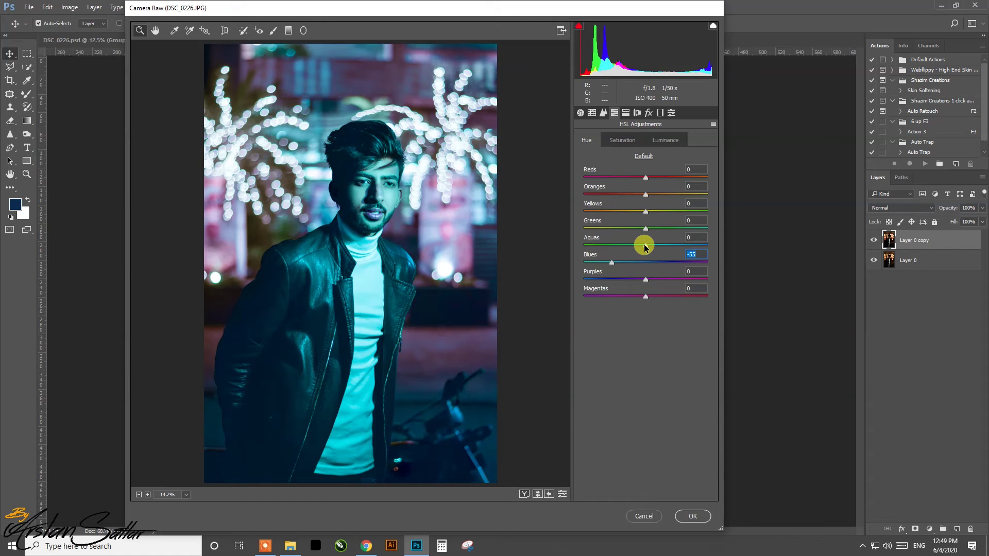
pyautogui.click(622, 140)
pyautogui.moveTo(645, 262); pyautogui.dragTo(670, 266)
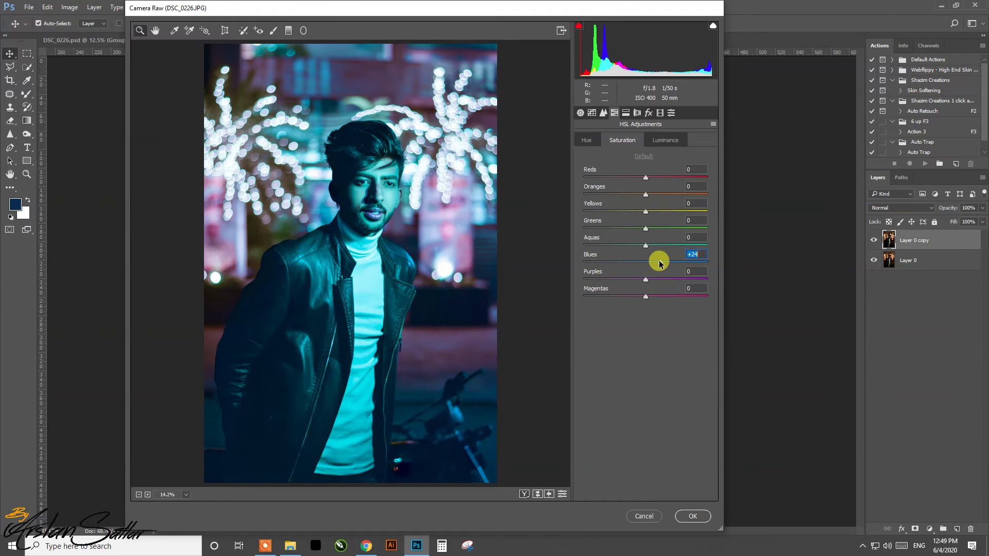
pyautogui.click(663, 142)
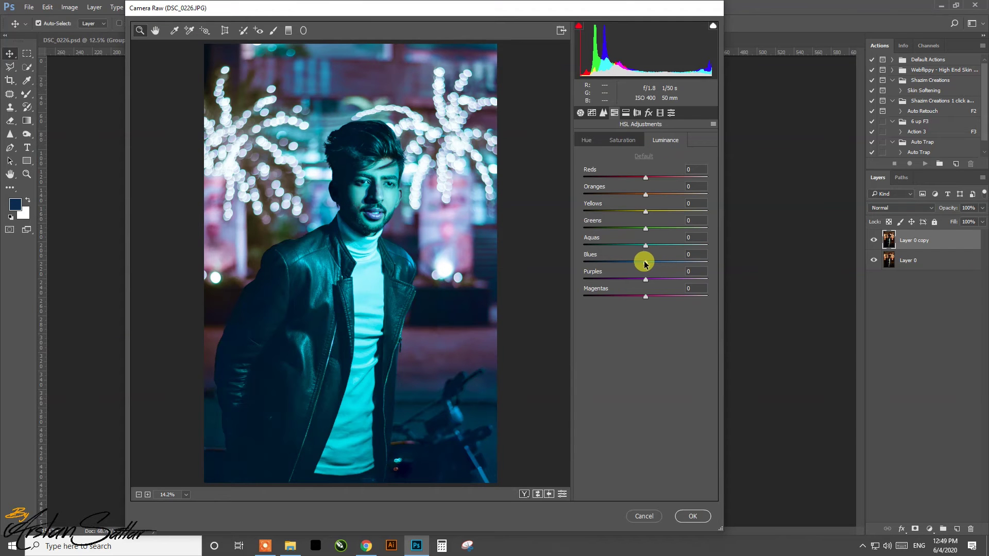
pyautogui.moveTo(645, 264); pyautogui.dragTo(642, 265)
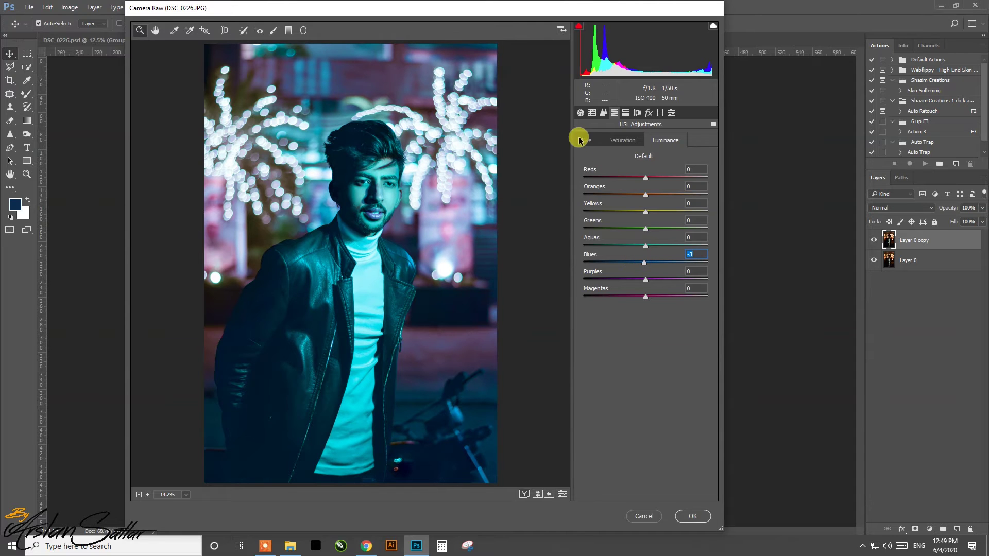
pyautogui.click(626, 112)
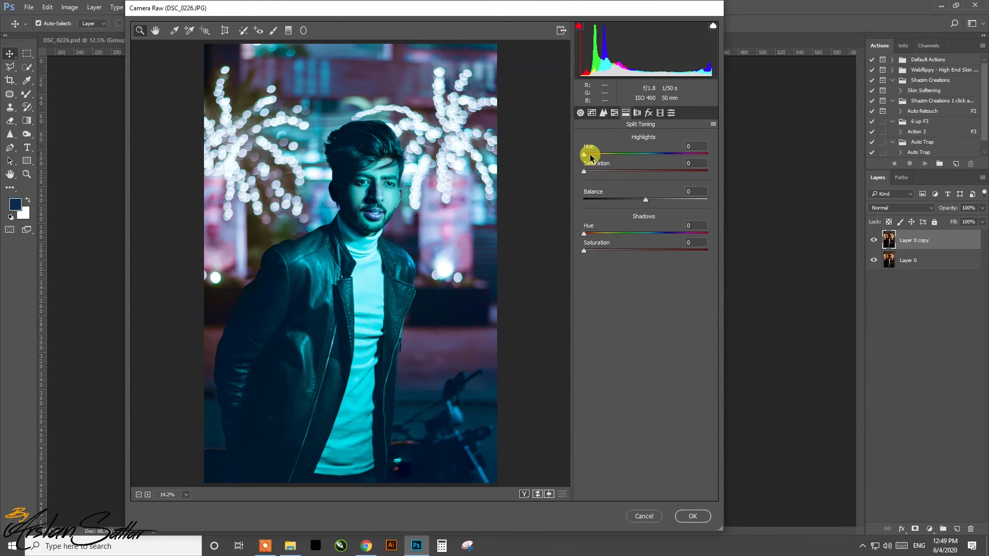
# Try a magenta split-toning highlight hue, reset the shadow hue, and set Tone Curve Highlights to about +13.
pyautogui.moveTo(585, 156)
pyautogui.mouseDown()
pyautogui.moveTo(691, 164)
pyautogui.moveTo(555, 172)
pyautogui.mouseUp()
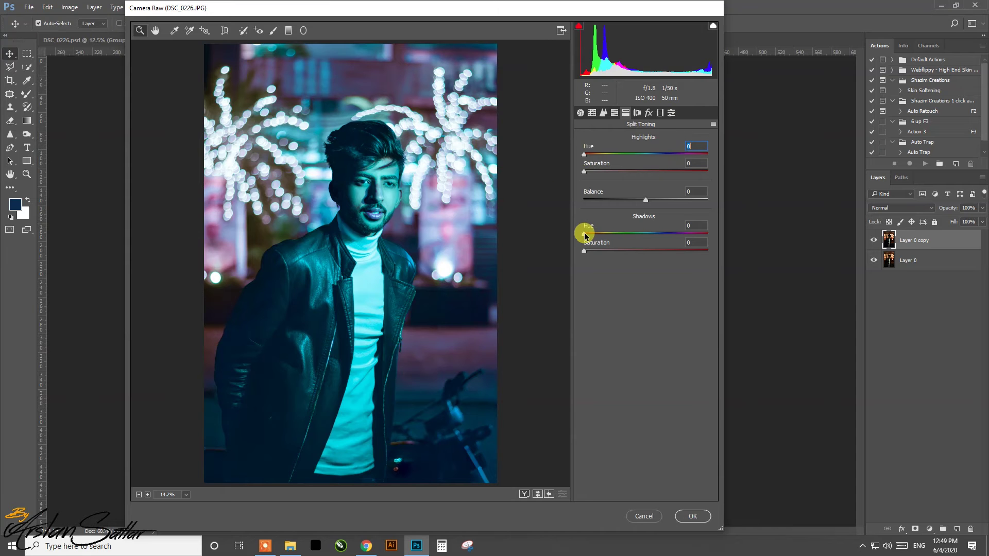
pyautogui.doubleClick(671, 235)
pyautogui.click(592, 114)
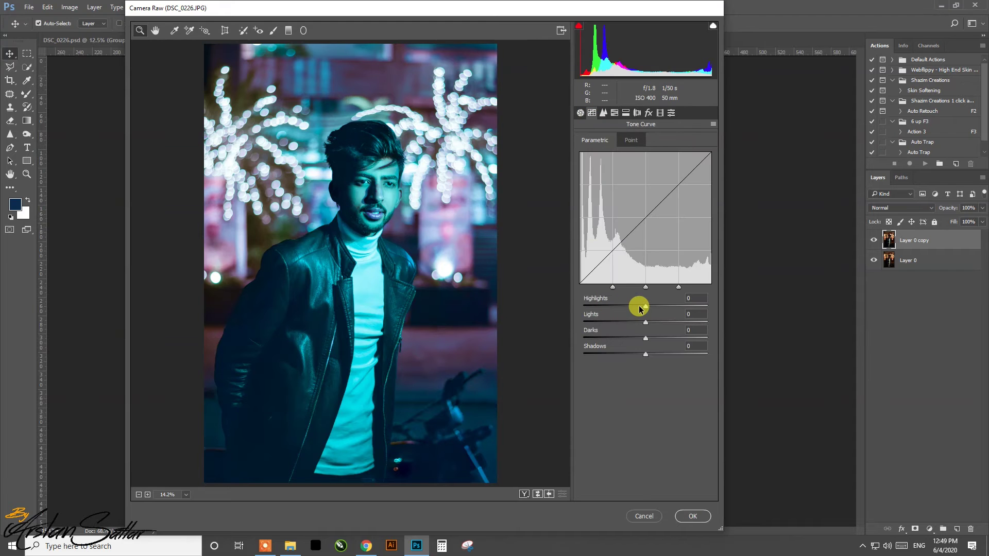
pyautogui.moveTo(646, 308)
pyautogui.mouseDown()
pyautogui.moveTo(616, 309)
pyautogui.moveTo(655, 308)
pyautogui.mouseUp()
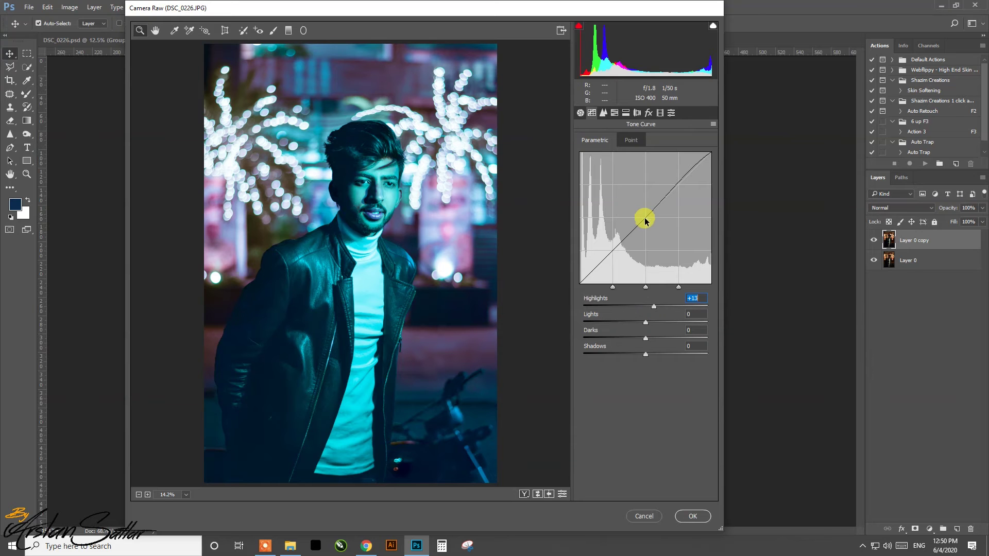
pyautogui.click(626, 113)
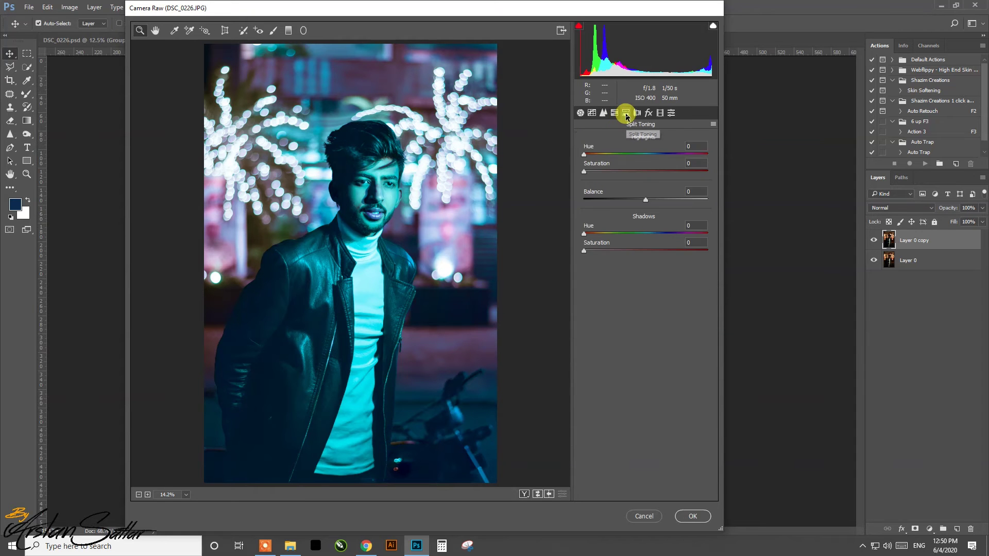
# In Lens Corrections, adjust the green defringe hue range and set the Purple Hue range to 0 / 70.
pyautogui.click(637, 112)
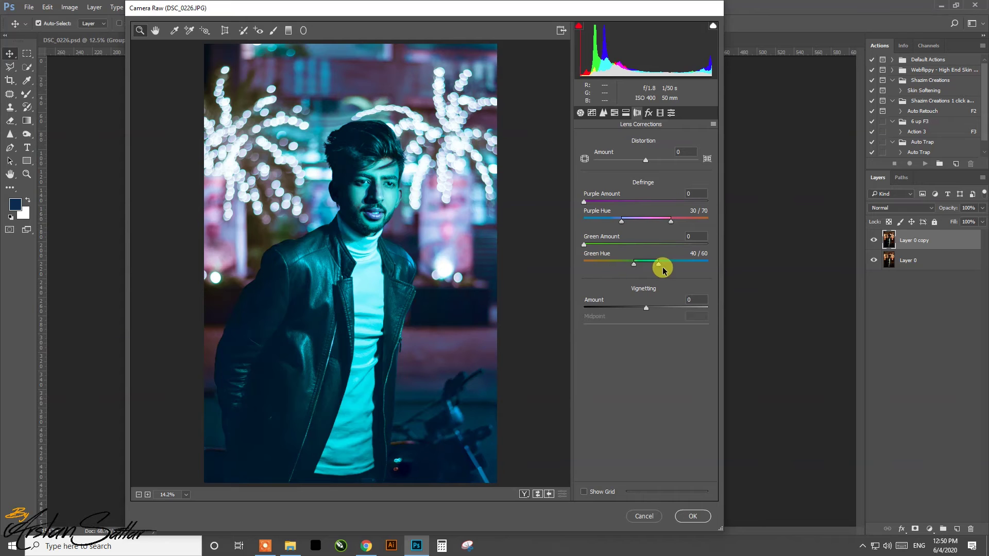
pyautogui.moveTo(659, 266)
pyautogui.mouseDown()
pyautogui.moveTo(709, 268)
pyautogui.moveTo(560, 273)
pyautogui.moveTo(641, 273)
pyautogui.mouseUp()
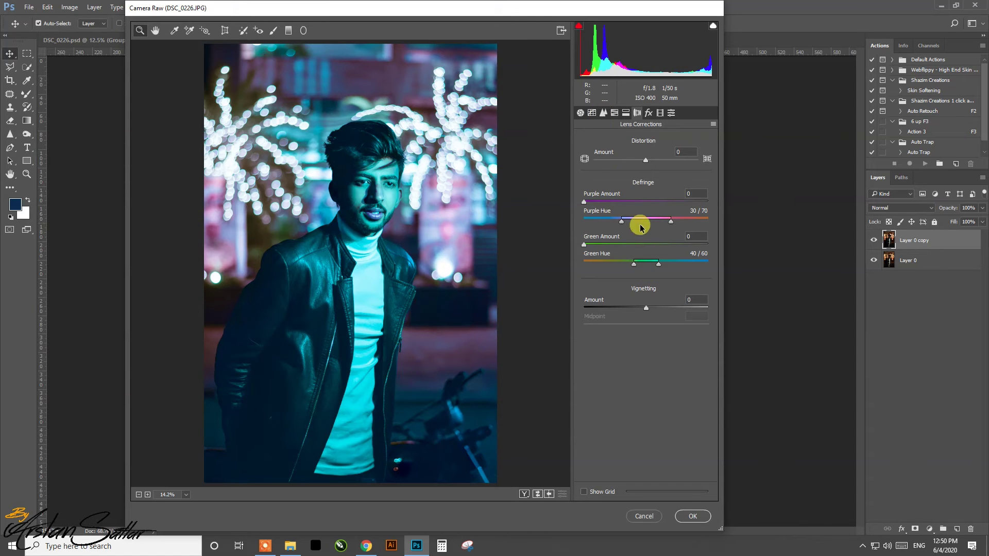
pyautogui.moveTo(622, 225); pyautogui.dragTo(580, 224)
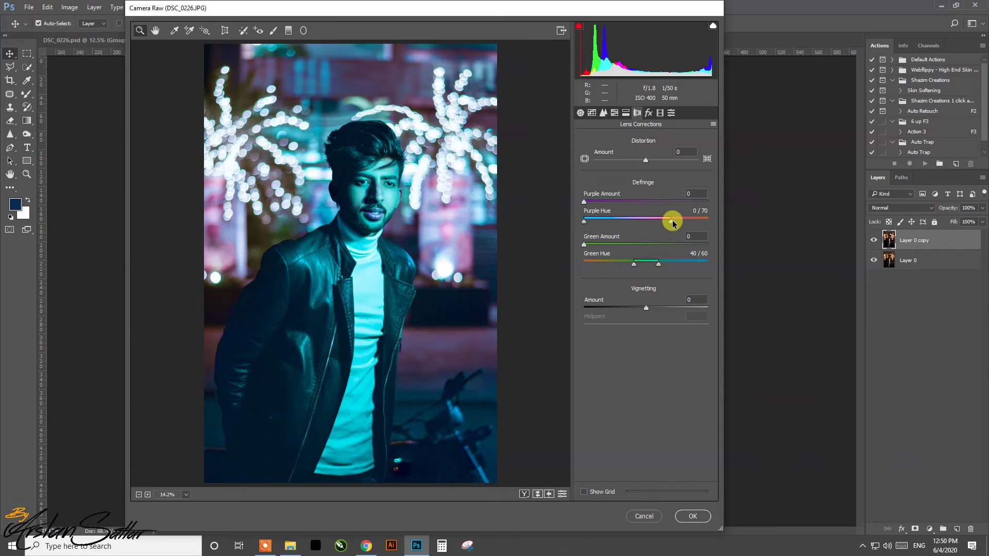
pyautogui.moveTo(665, 223)
pyautogui.mouseDown()
pyautogui.moveTo(597, 222)
pyautogui.moveTo(621, 223)
pyautogui.mouseUp()
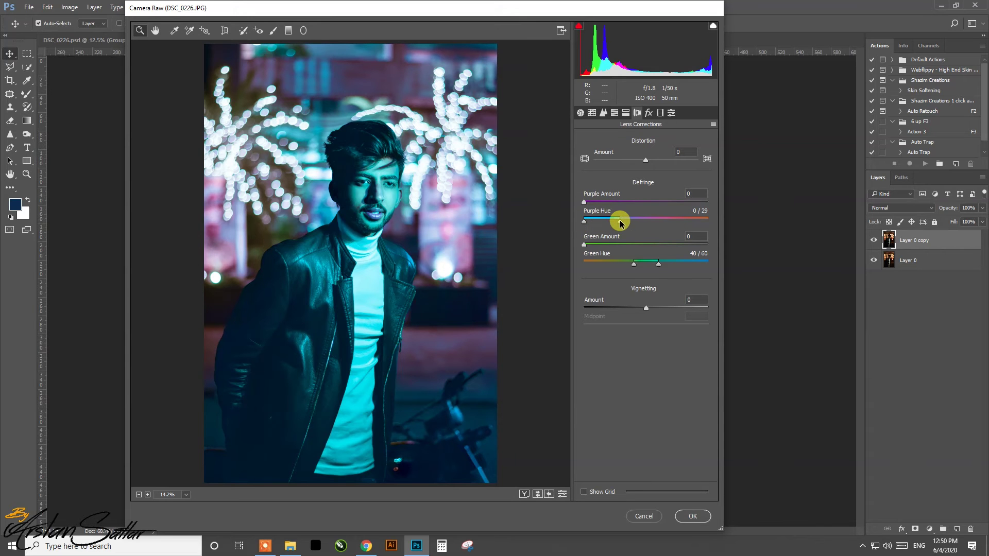
# Nudge the Basic Tint toward green, then back toward magenta.
pyautogui.click(603, 113)
pyautogui.click(580, 112)
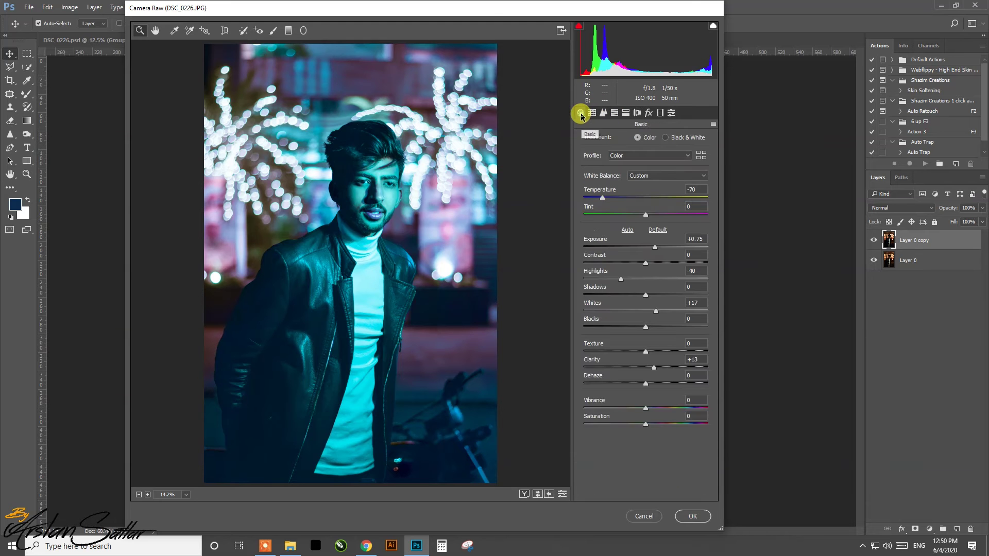
pyautogui.moveTo(647, 217)
pyautogui.mouseDown()
pyautogui.moveTo(669, 214)
pyautogui.moveTo(625, 221)
pyautogui.moveTo(605, 213)
pyautogui.moveTo(652, 215)
pyautogui.moveTo(636, 216)
pyautogui.mouseUp()
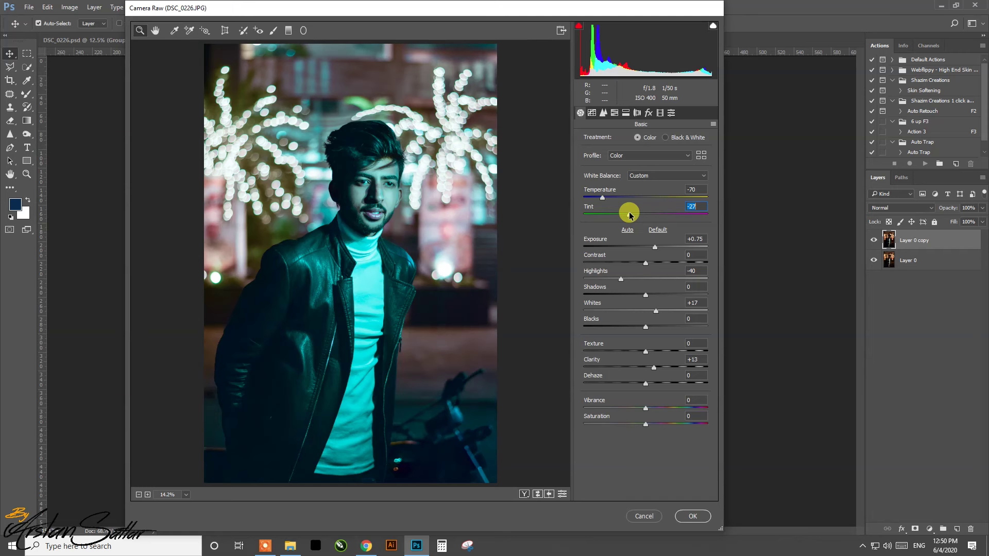
pyautogui.moveTo(630, 215); pyautogui.dragTo(647, 216)
# Desaturate Magentas, Purples and Blues, and rework Aquas saturation from -35 upward.
pyautogui.click(615, 112)
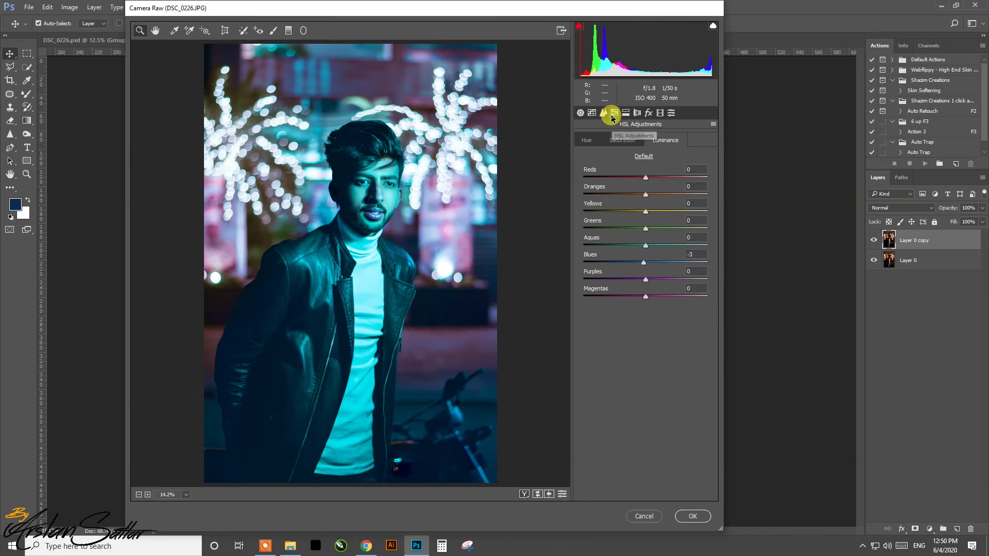
pyautogui.click(621, 140)
pyautogui.moveTo(646, 297); pyautogui.dragTo(620, 297)
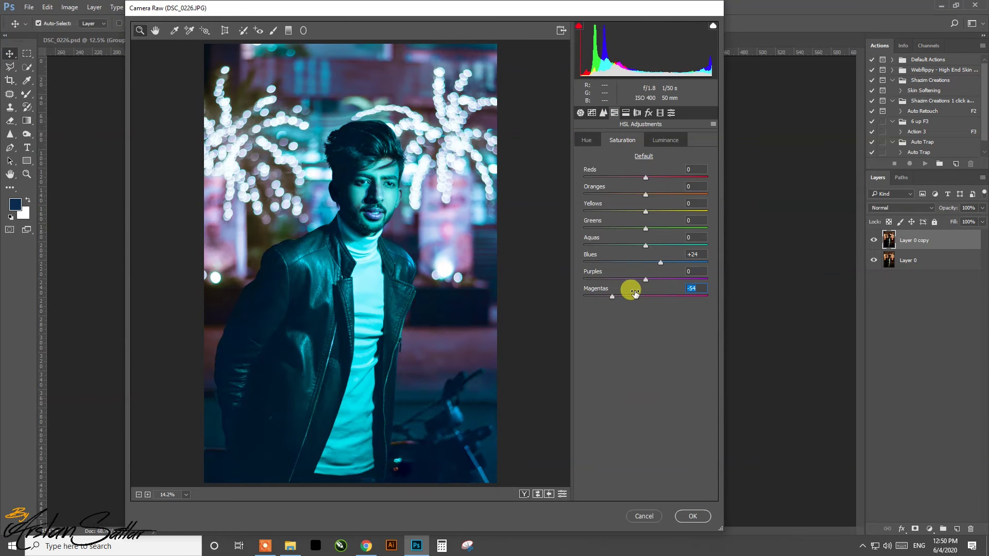
pyautogui.moveTo(646, 279); pyautogui.dragTo(625, 279)
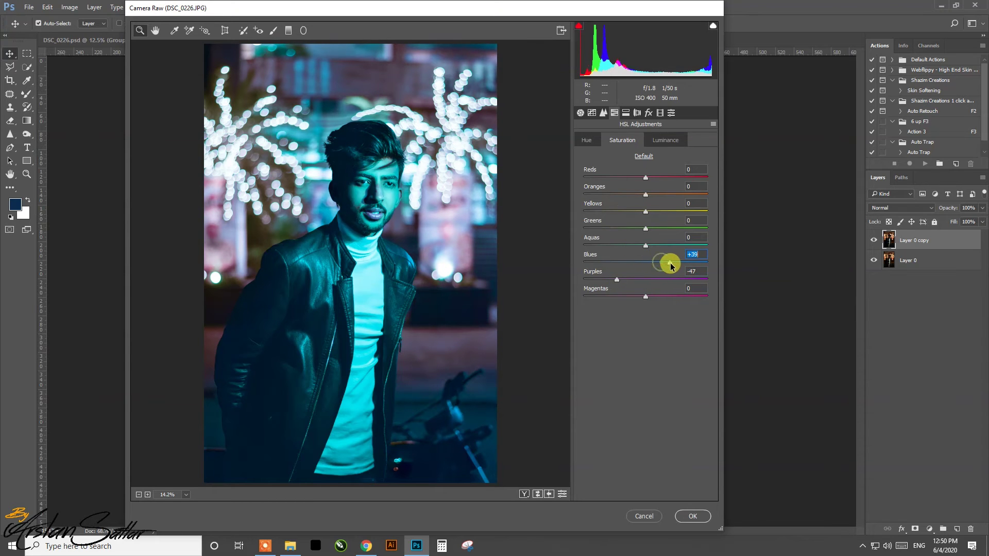
pyautogui.moveTo(675, 263); pyautogui.dragTo(667, 263)
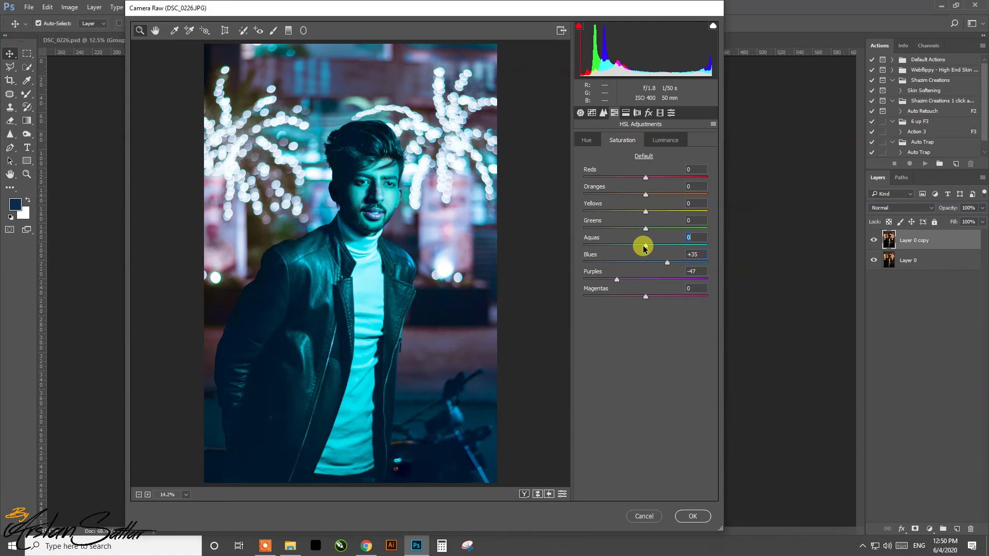
pyautogui.write('-35')
pyautogui.press('Return')
pyautogui.moveTo(617, 245); pyautogui.dragTo(666, 244)
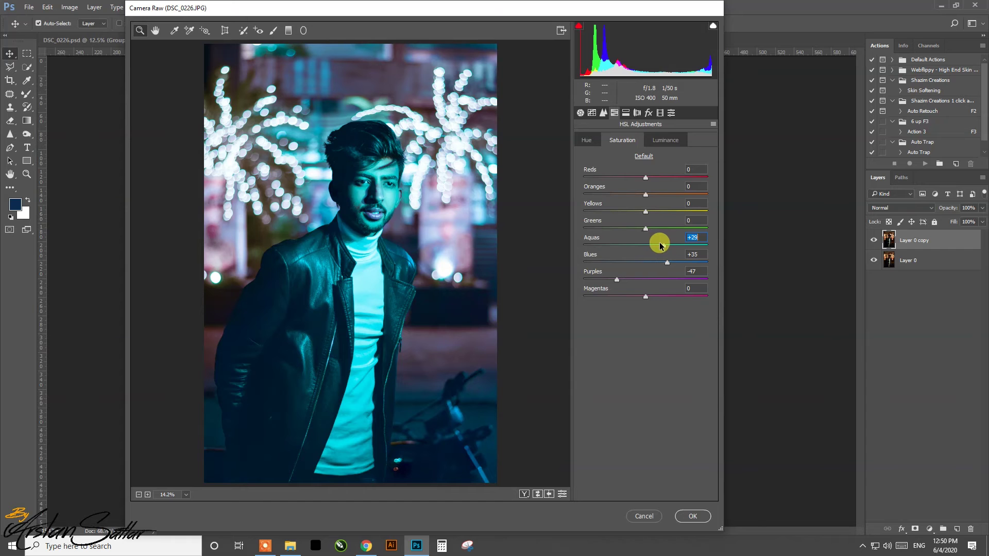
# Darken Blues luminance, shift the Aquas and Blues hues, and apply the Camera Raw grade.
pyautogui.click(664, 140)
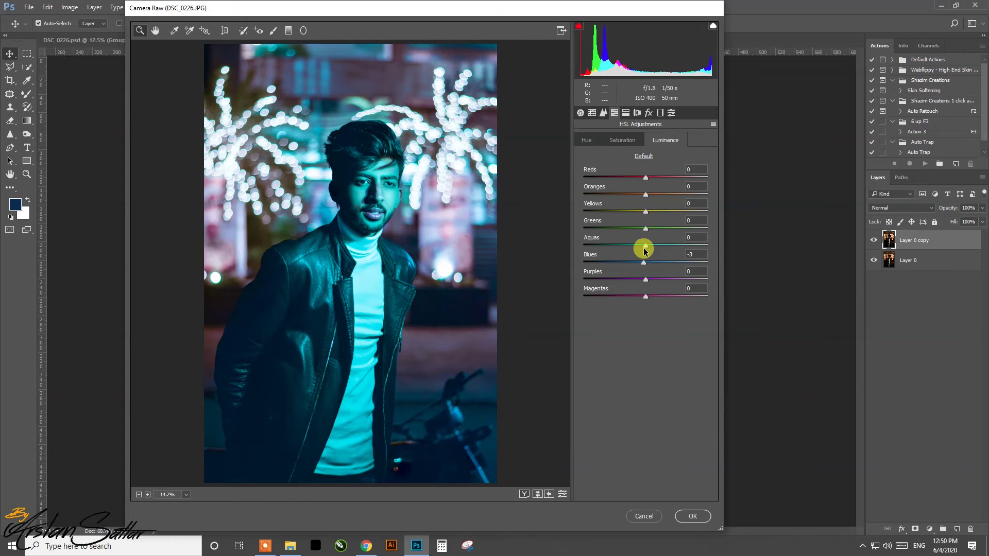
pyautogui.moveTo(644, 251); pyautogui.dragTo(638, 265)
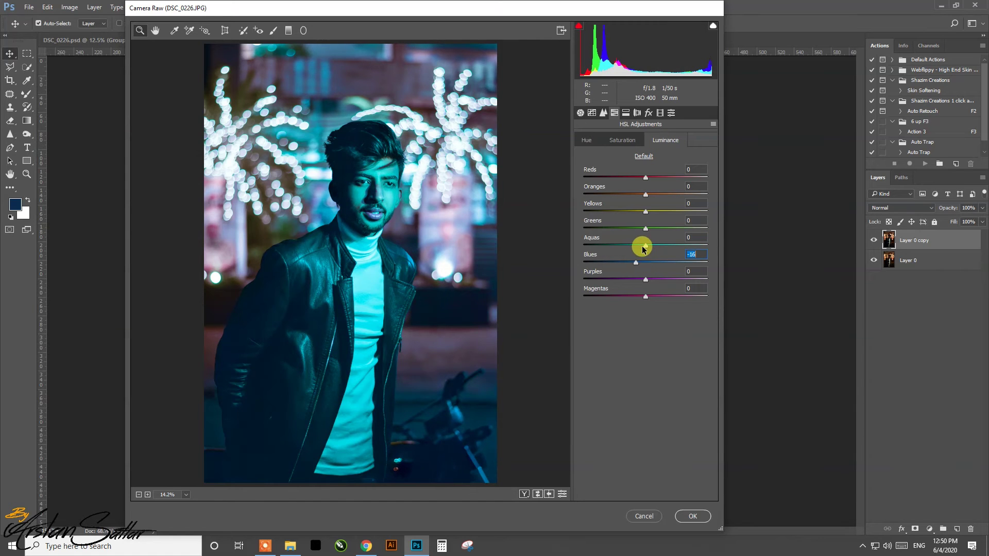
pyautogui.click(589, 139)
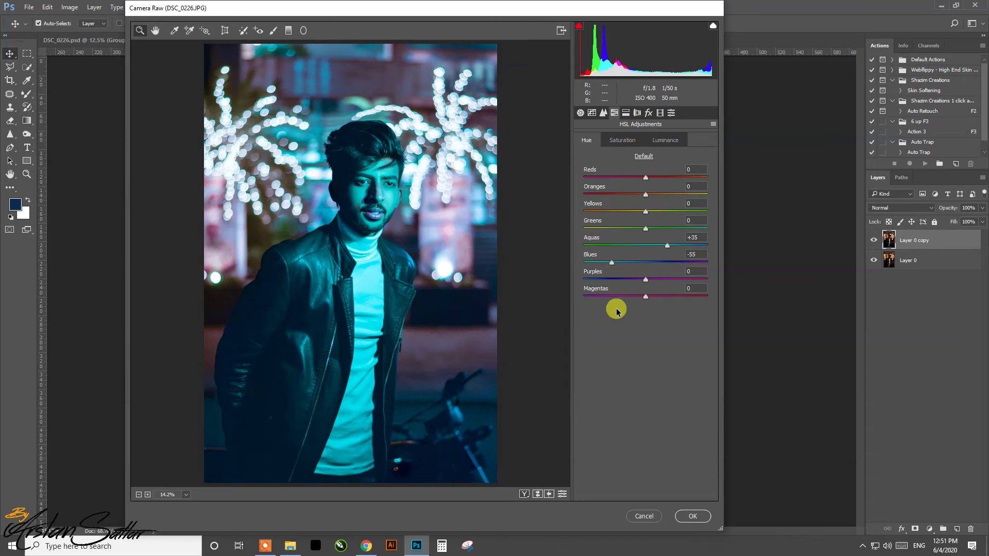
pyautogui.click(667, 246)
pyautogui.moveTo(667, 247); pyautogui.dragTo(674, 253)
pyautogui.moveTo(613, 266)
pyautogui.mouseDown()
pyautogui.moveTo(602, 266)
pyautogui.moveTo(617, 264)
pyautogui.moveTo(627, 284)
pyautogui.moveTo(613, 284)
pyautogui.mouseUp()
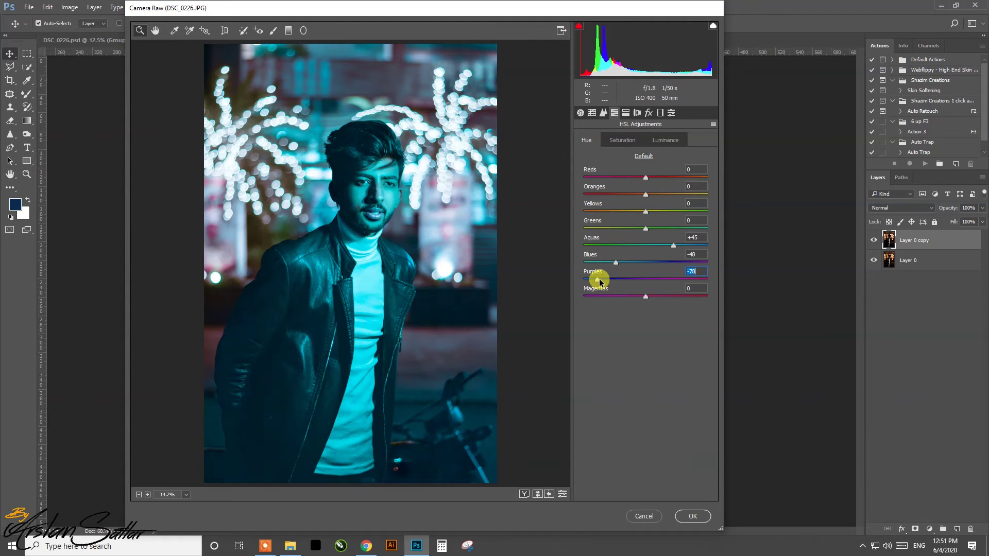
pyautogui.click(691, 517)
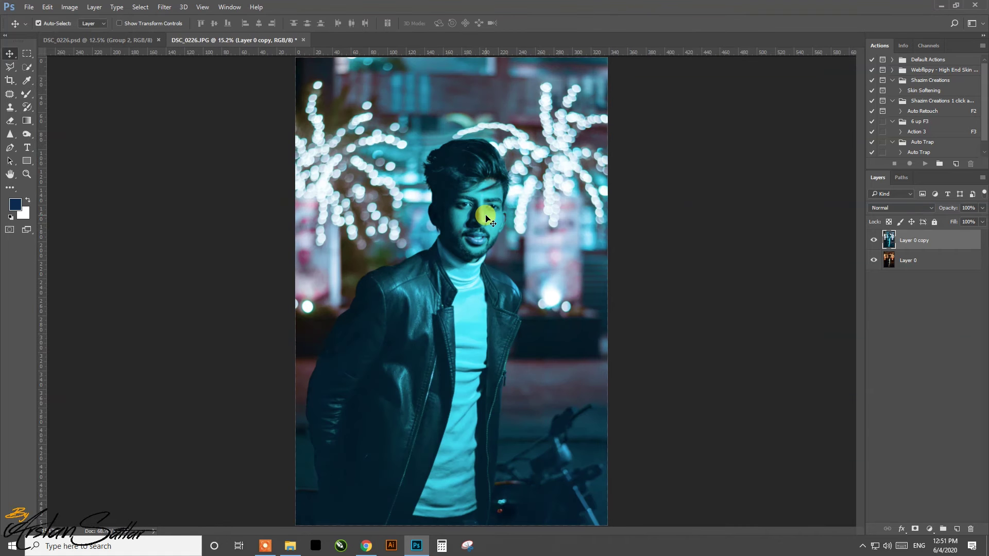
# Save As a layered Photoshop PSD named DSC_0226 in the Press bunny folder.
pyautogui.press('ctrl')
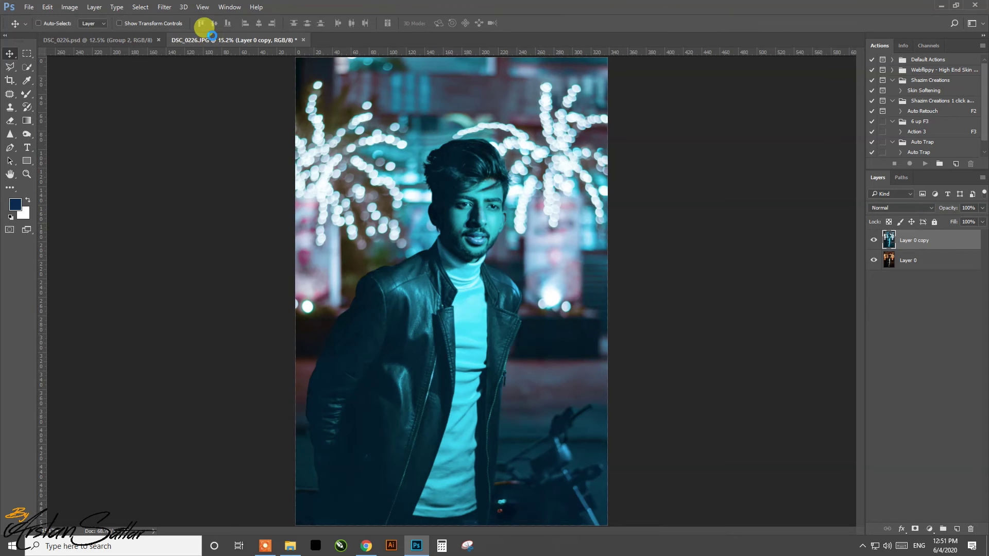
pyautogui.hotkey('ctrl', 'shift', 's')
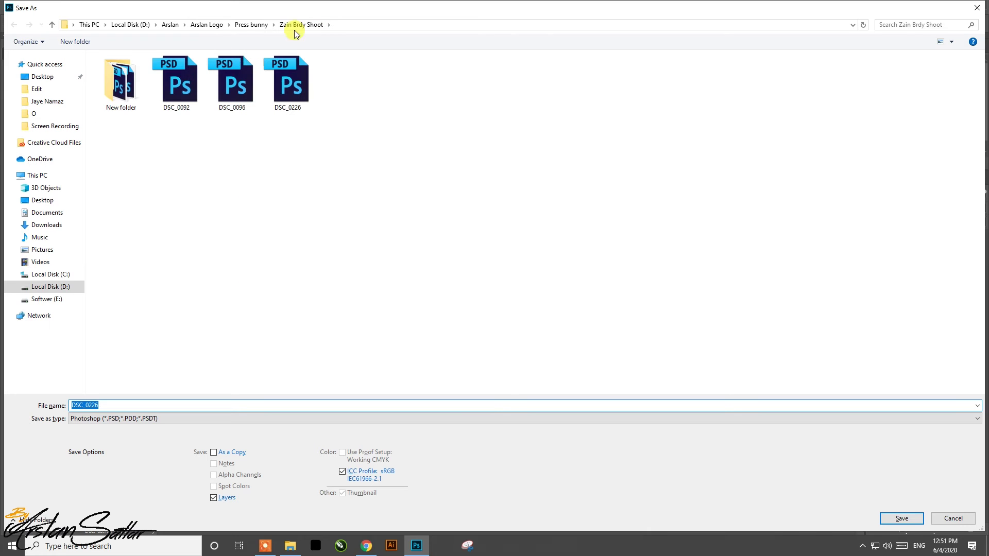
pyautogui.click(251, 25)
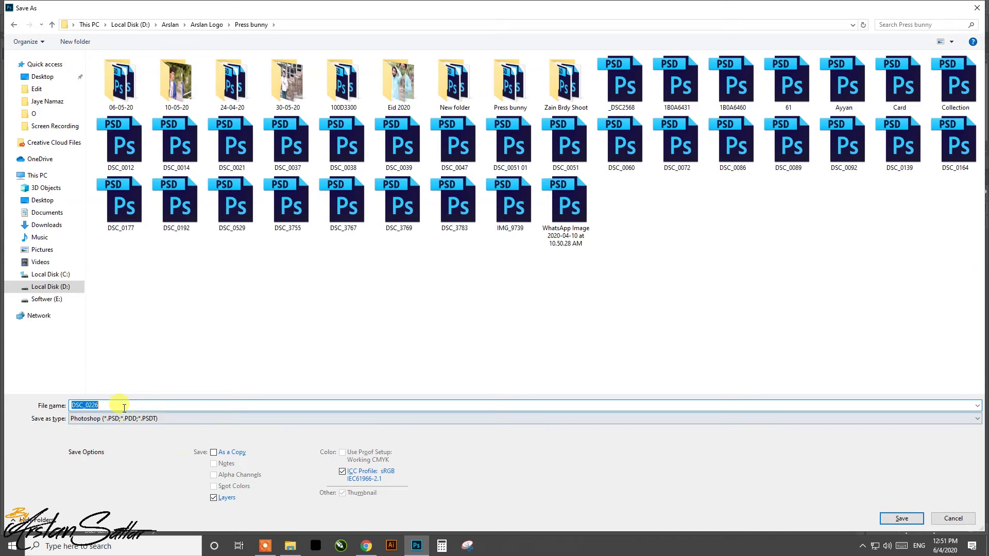
pyautogui.click(910, 519)
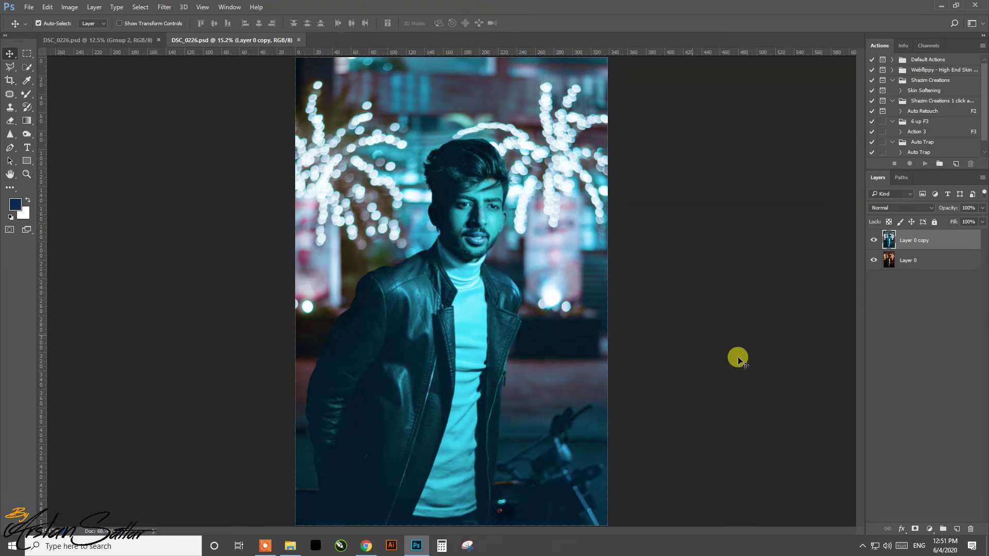
# In Camera Raw, lower the Temperature and set the HSL Blues hue to -24.
pyautogui.click(165, 6)
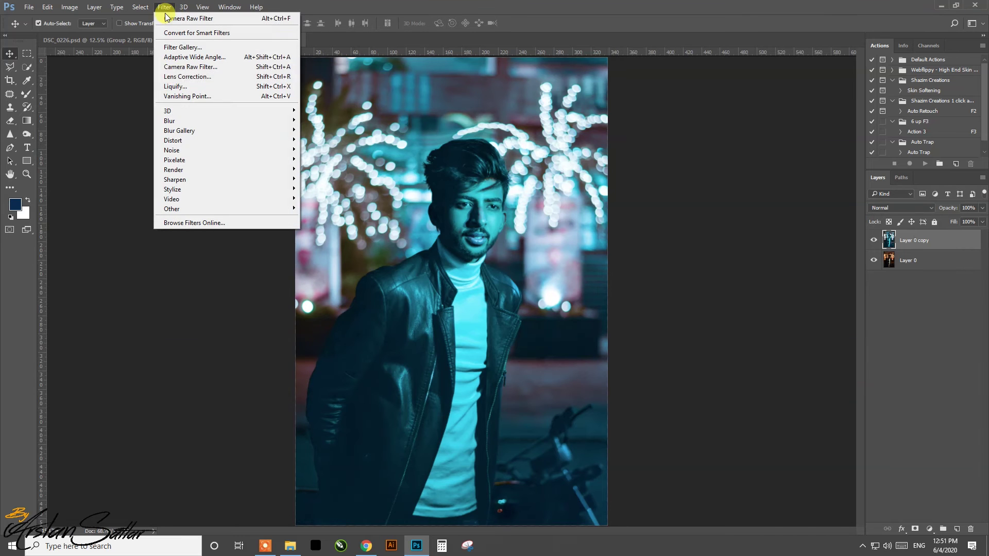
pyautogui.click(174, 67)
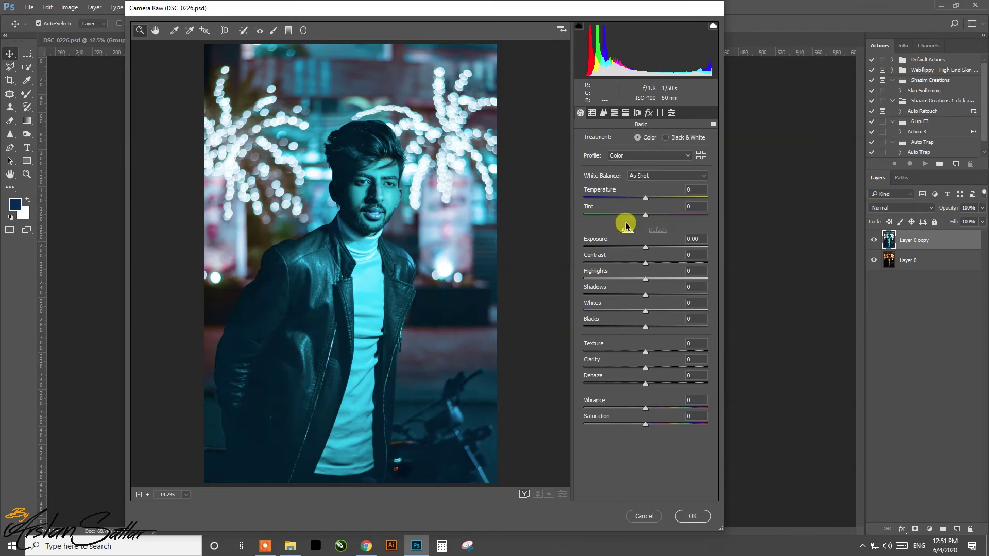
pyautogui.moveTo(646, 198)
pyautogui.mouseDown()
pyautogui.moveTo(633, 199)
pyautogui.moveTo(648, 199)
pyautogui.mouseUp()
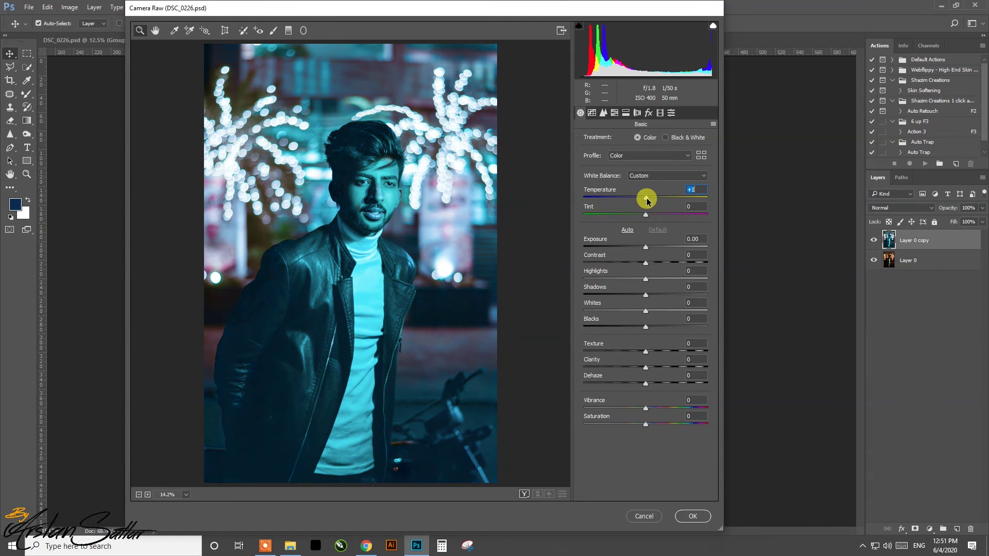
pyautogui.click(615, 112)
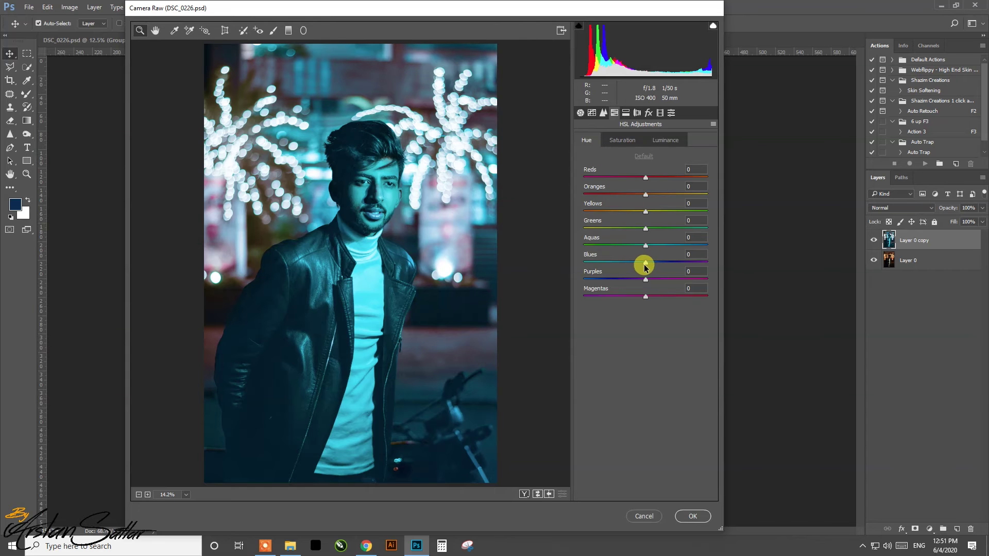
pyautogui.moveTo(646, 263); pyautogui.dragTo(632, 265)
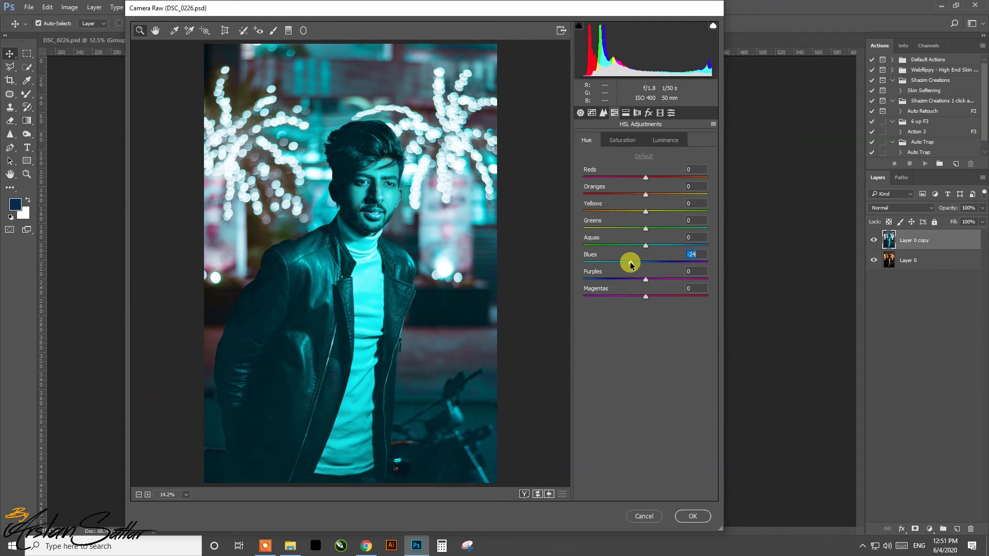
pyautogui.click(674, 520)
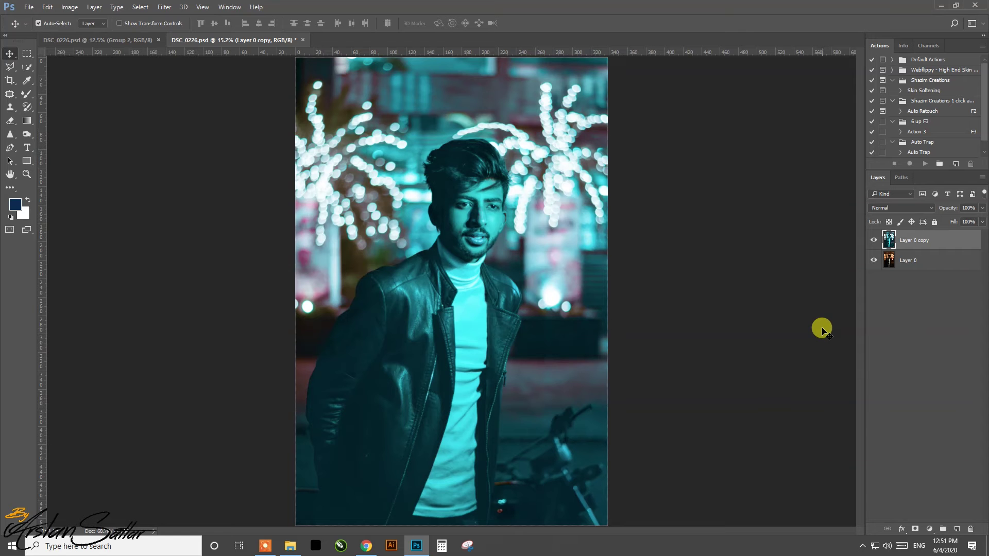
# Apply Unsharp Mask with Amount 25%, Radius 20 and Threshold 0.
pyautogui.click(164, 7)
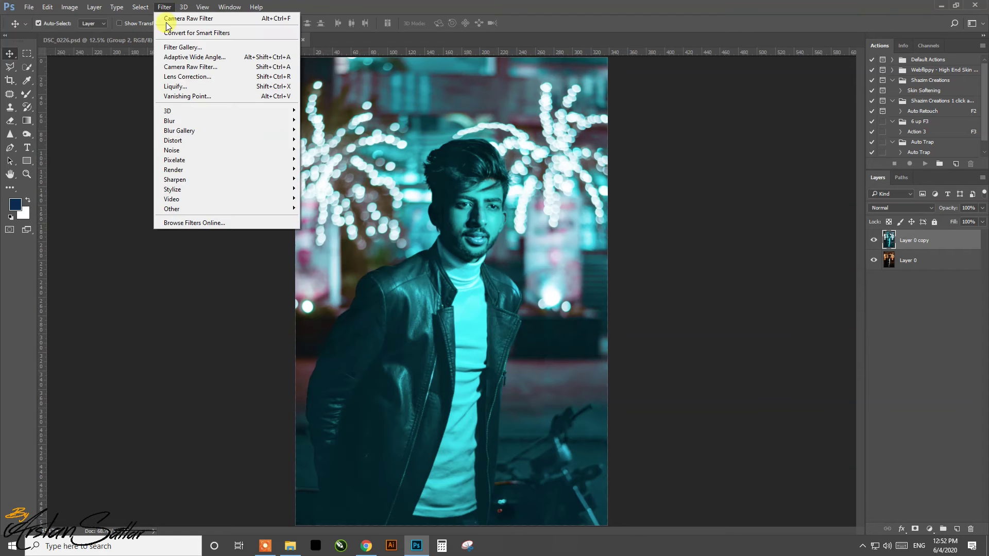
pyautogui.moveTo(174, 179)
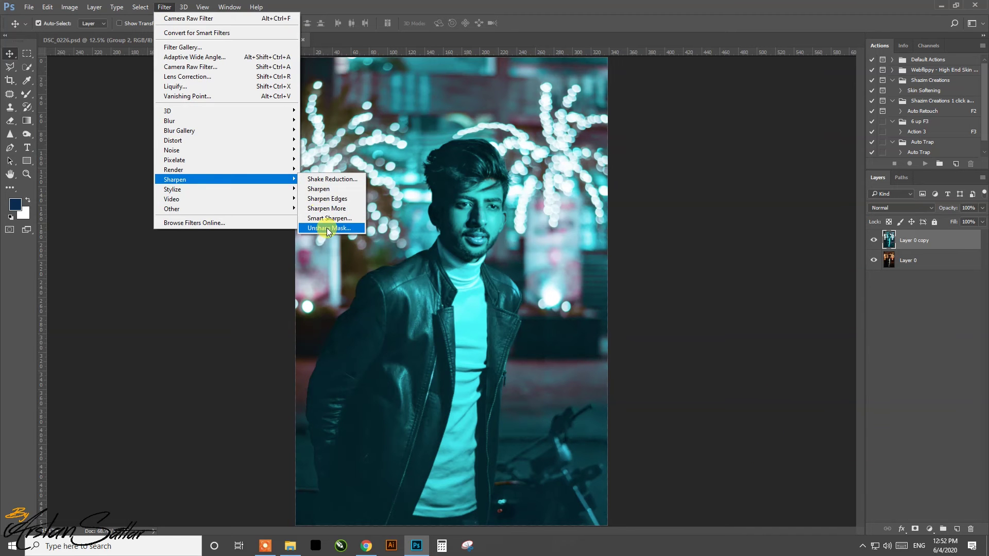
pyautogui.click(326, 228)
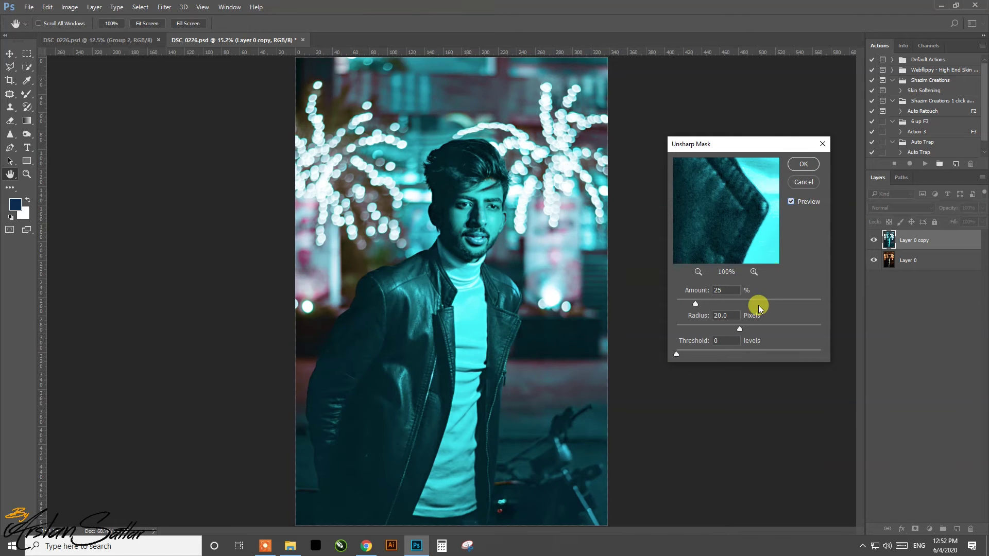
pyautogui.click(801, 165)
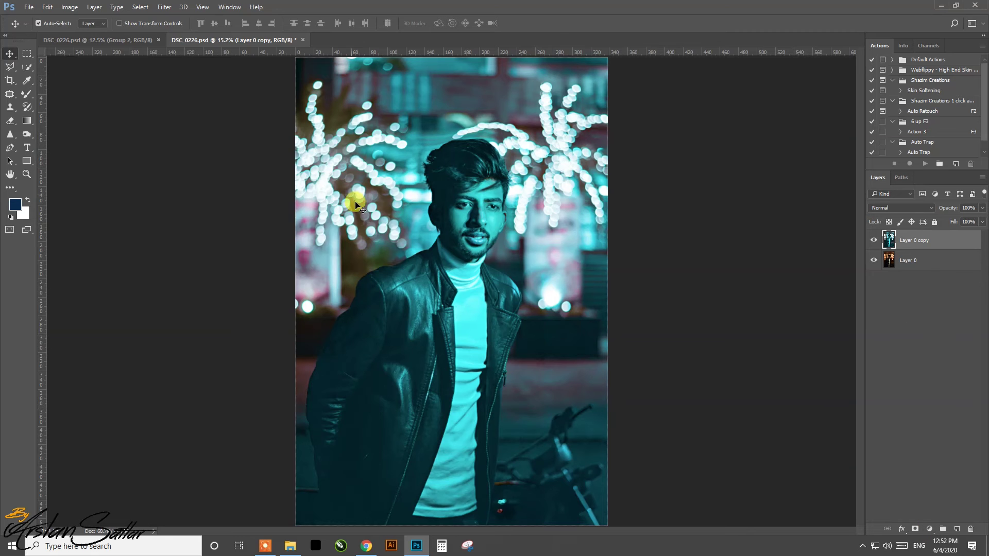
pyautogui.click(164, 6)
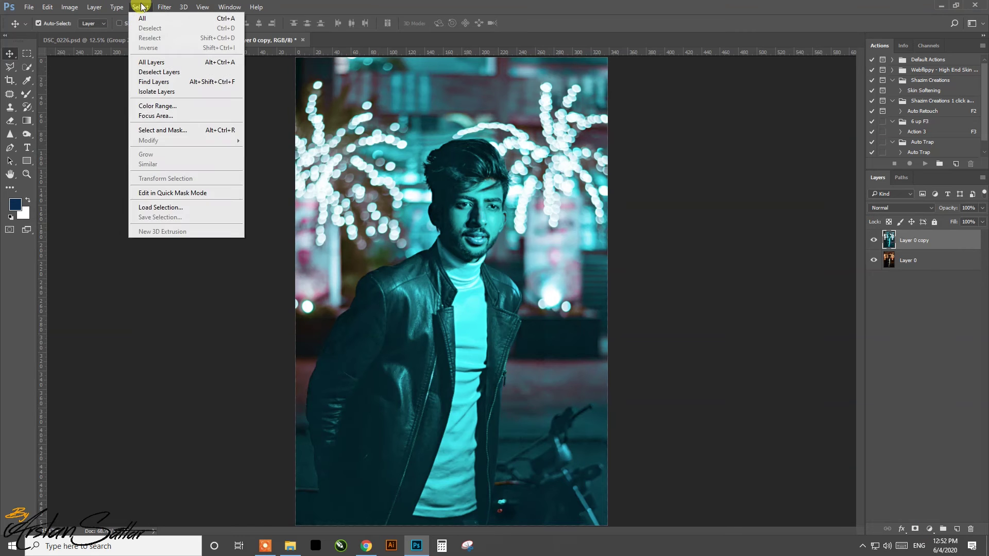
pyautogui.moveTo(140, 7)
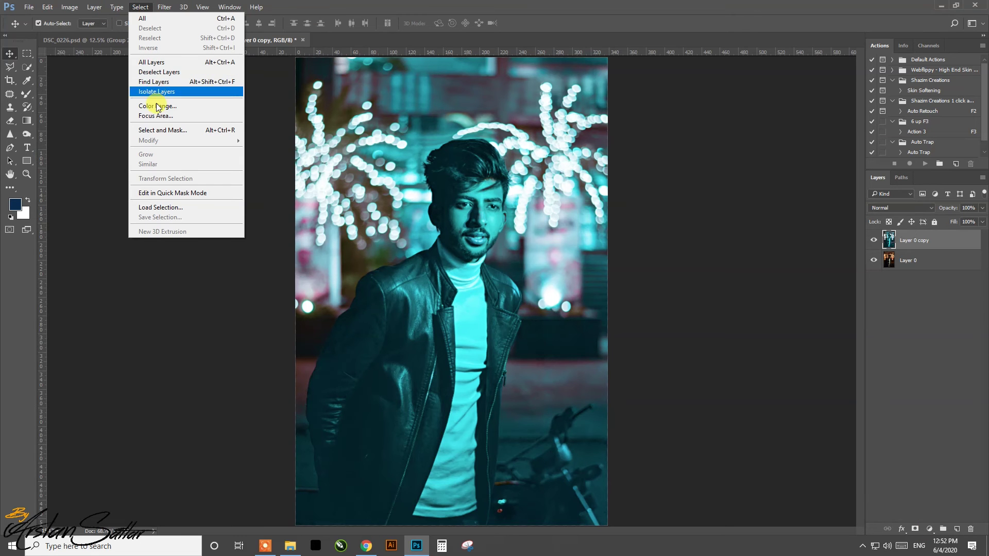
# Select the photo's tones with Color Range at Fuzziness 96.
pyautogui.click(157, 105)
pyautogui.click(374, 424)
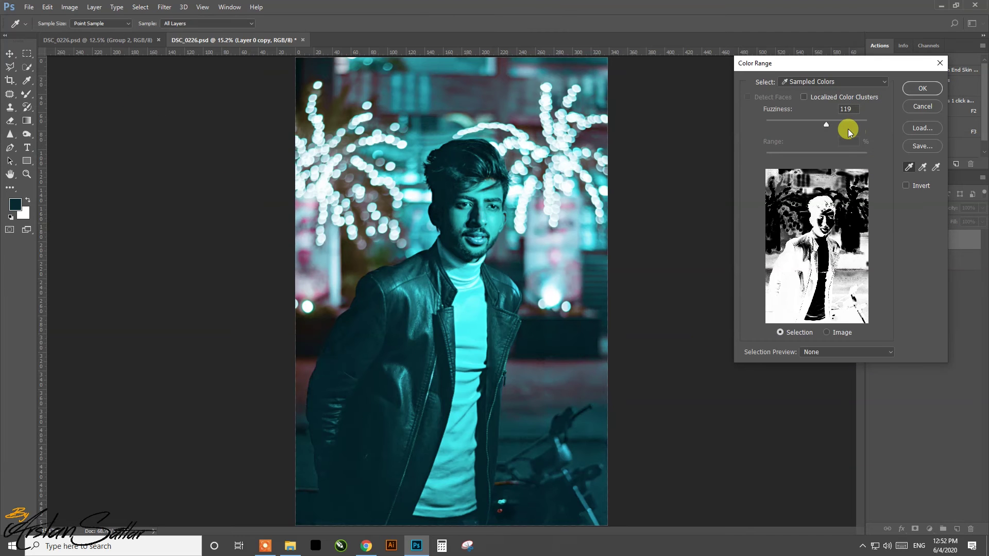
pyautogui.moveTo(826, 124); pyautogui.dragTo(814, 124)
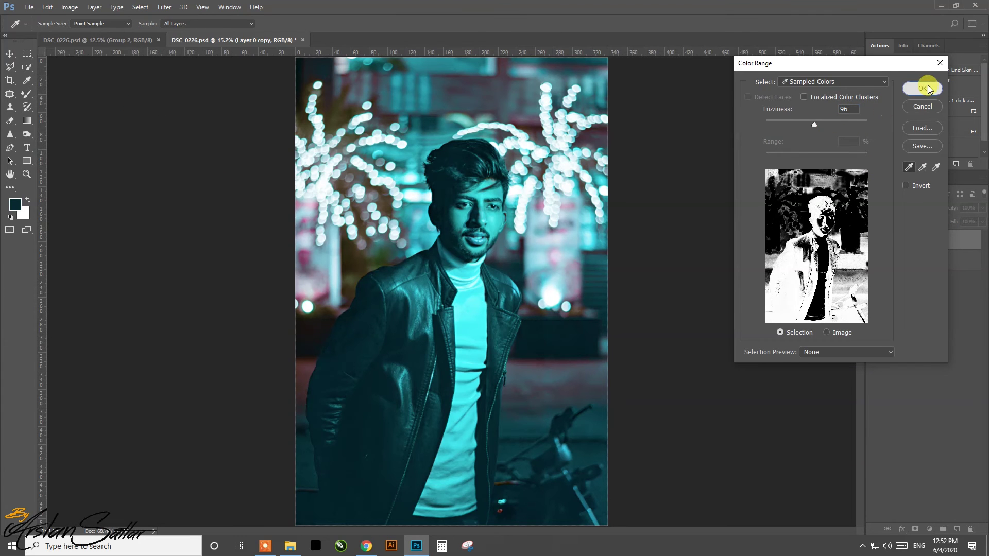
pyautogui.click(930, 89)
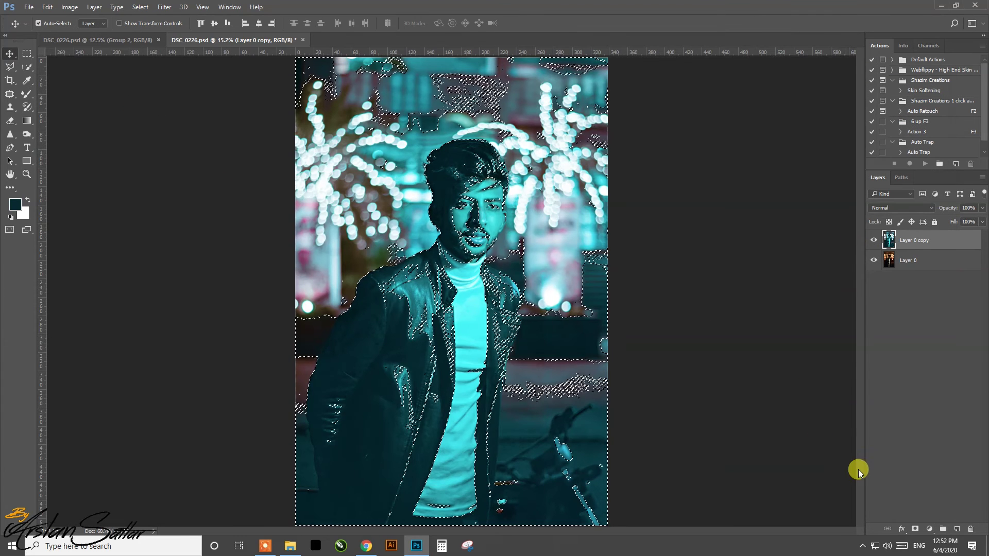
# Add a Curves adjustment layer with the midpoint pulled down to darken the selection.
pyautogui.click(930, 530)
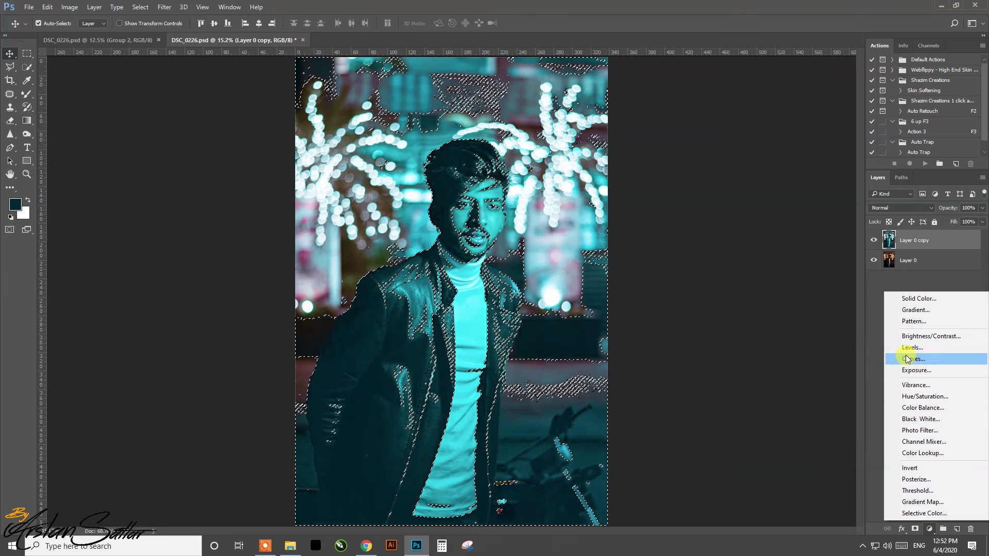
pyautogui.click(909, 359)
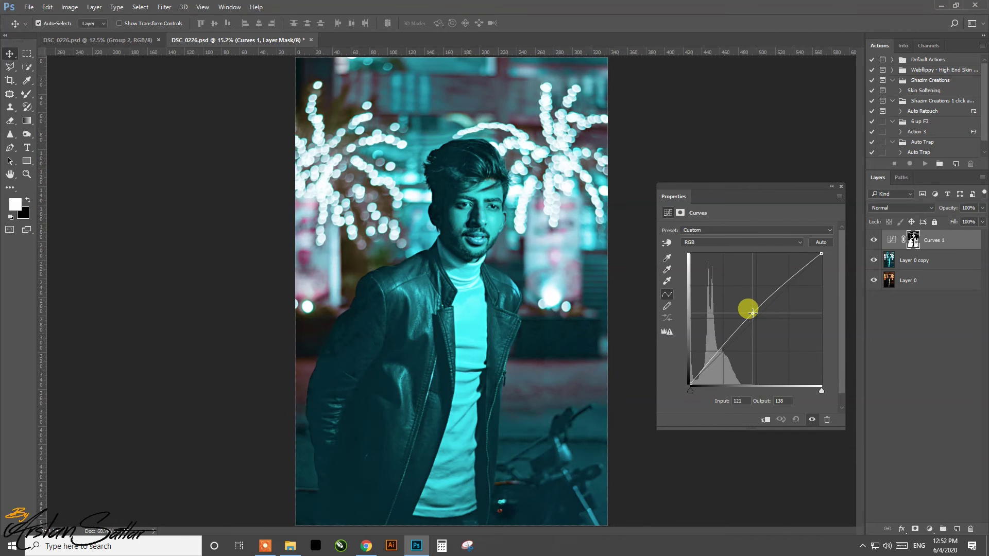
pyautogui.moveTo(755, 314)
pyautogui.mouseDown()
pyautogui.moveTo(771, 323)
pyautogui.moveTo(762, 320)
pyautogui.mouseUp()
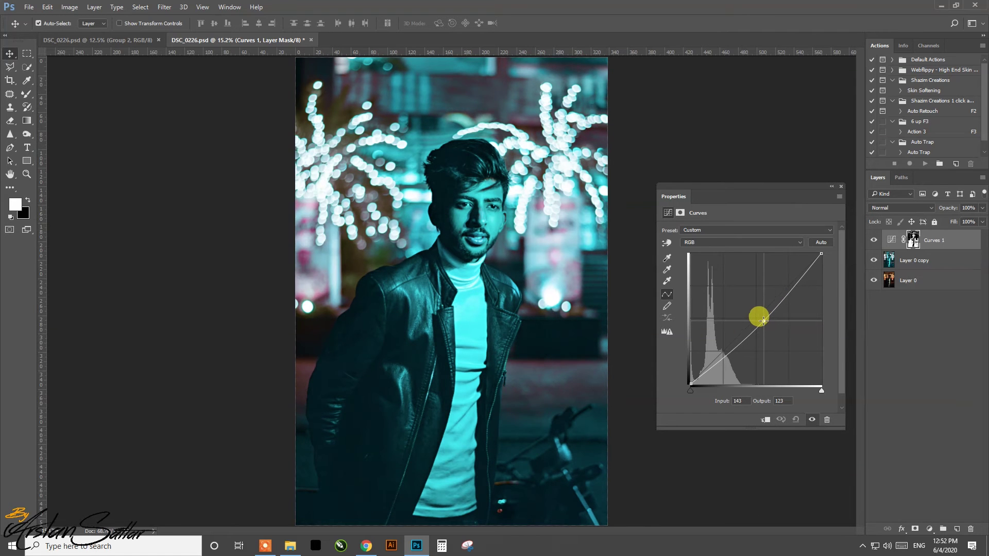
pyautogui.click(841, 186)
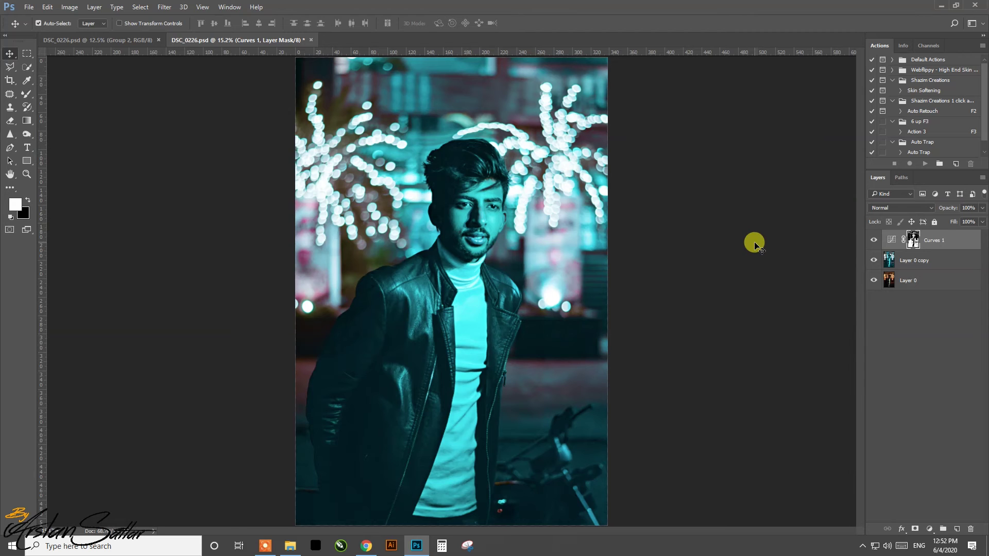
pyautogui.click(755, 244)
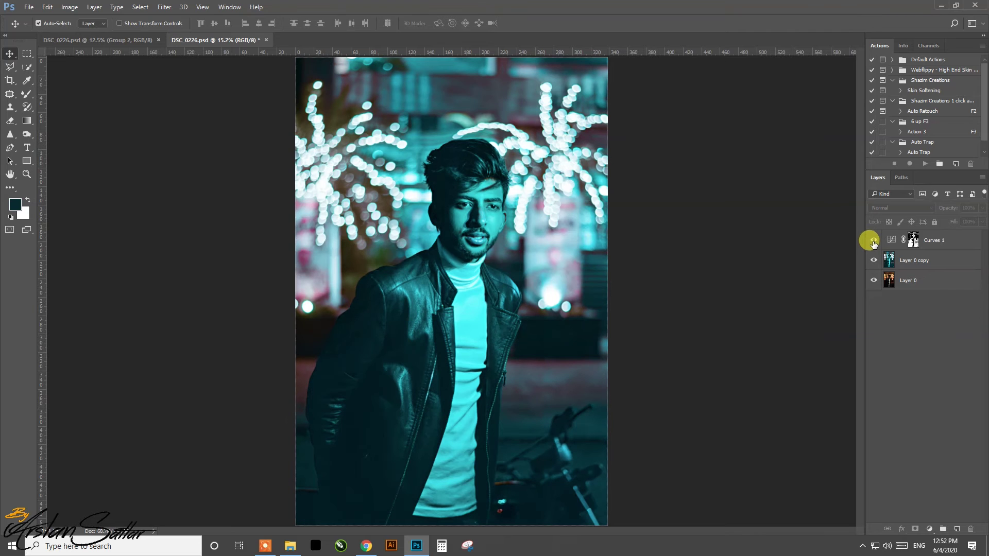
# Save, then add a Brightness/Contrast layer above Layer 0 copy with brightness 19 and contrast -13.
pyautogui.hotkey('ctrl', 's')
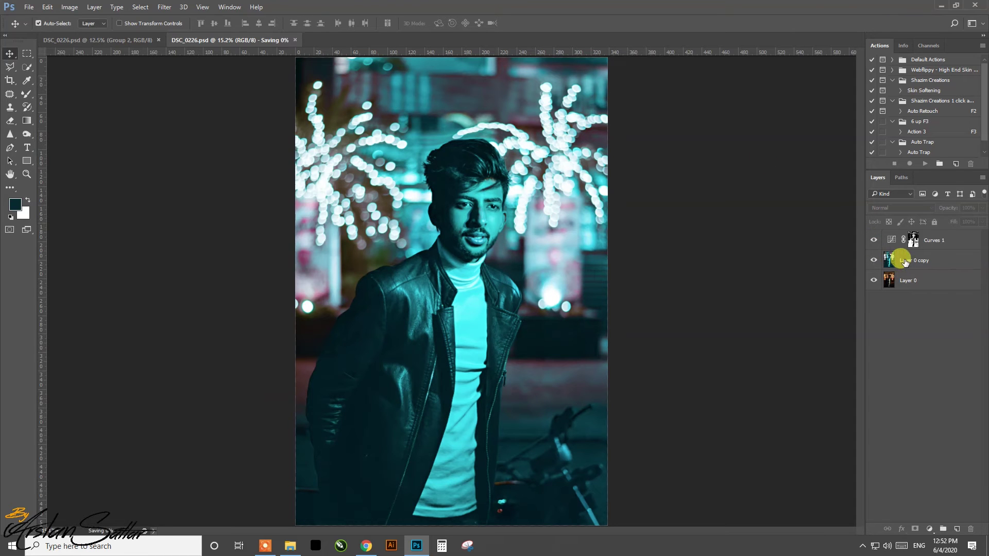
pyautogui.click(934, 259)
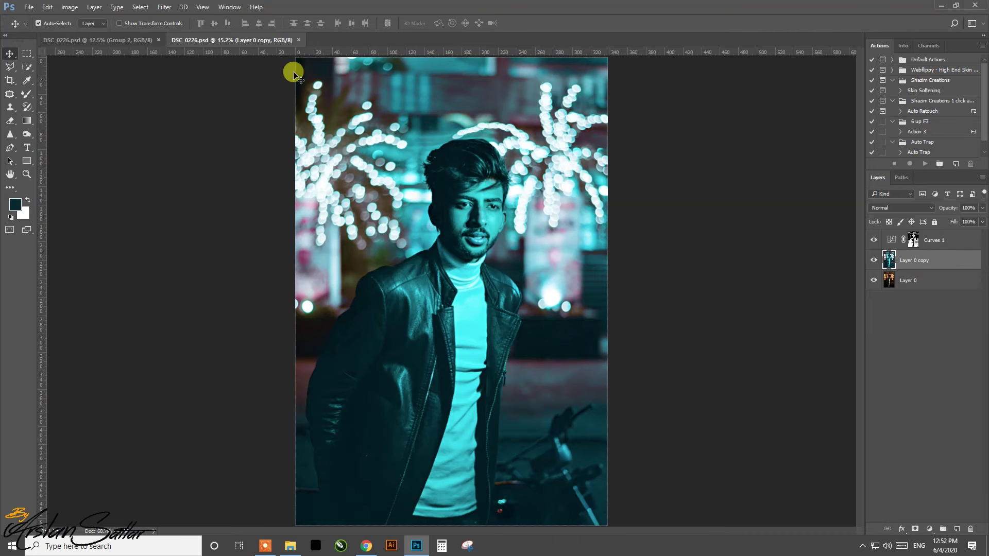
pyautogui.click(934, 526)
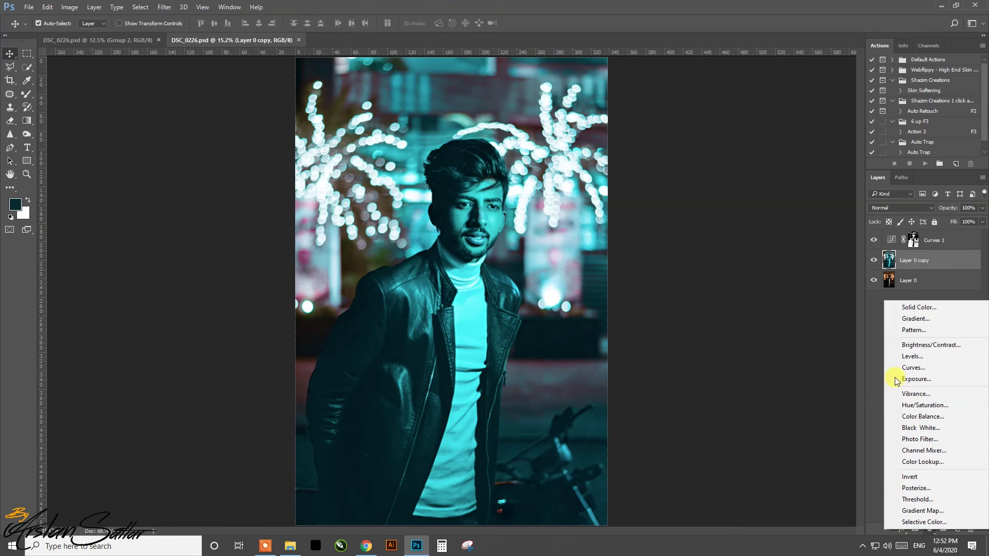
pyautogui.click(908, 347)
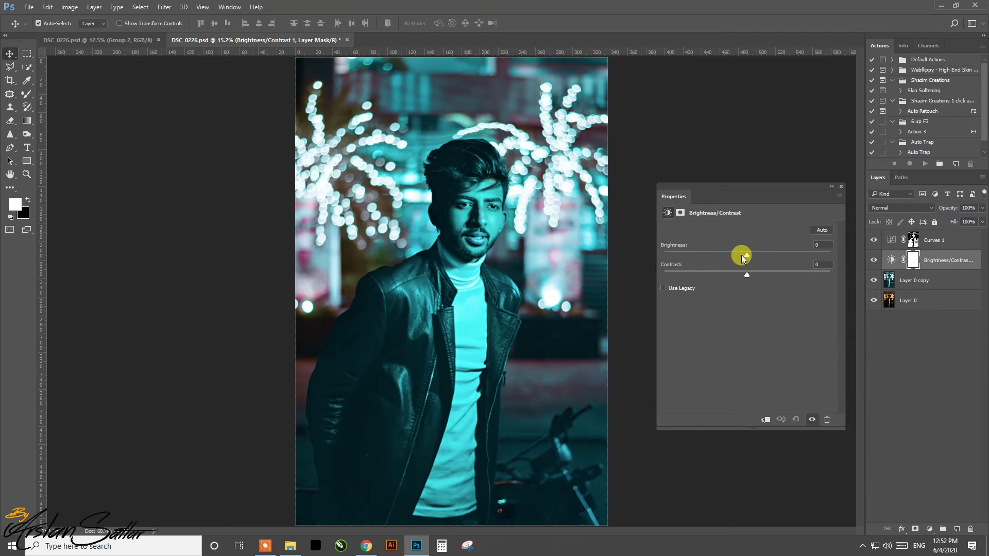
pyautogui.moveTo(746, 255); pyautogui.dragTo(757, 252)
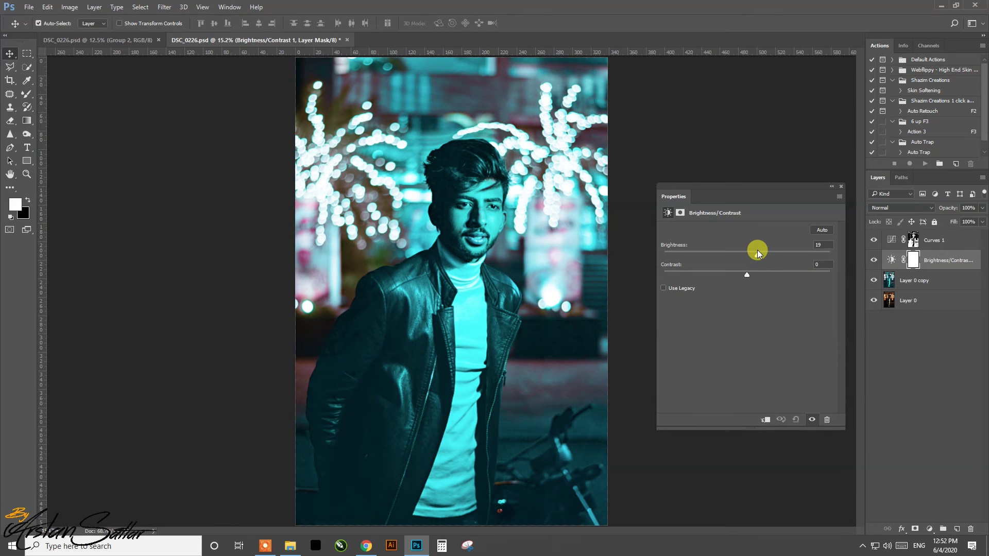
pyautogui.moveTo(757, 273); pyautogui.dragTo(728, 271)
pyautogui.click(842, 187)
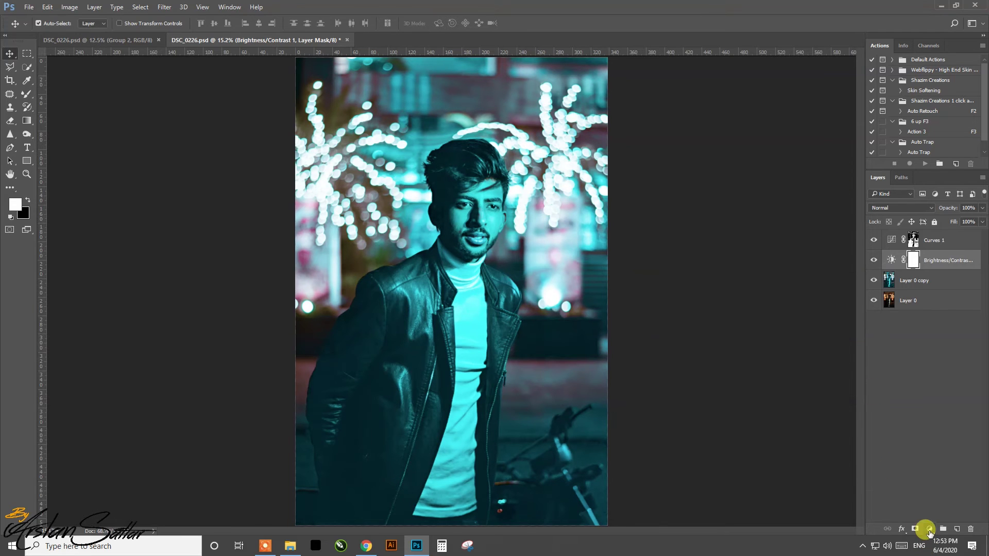
pyautogui.click(930, 529)
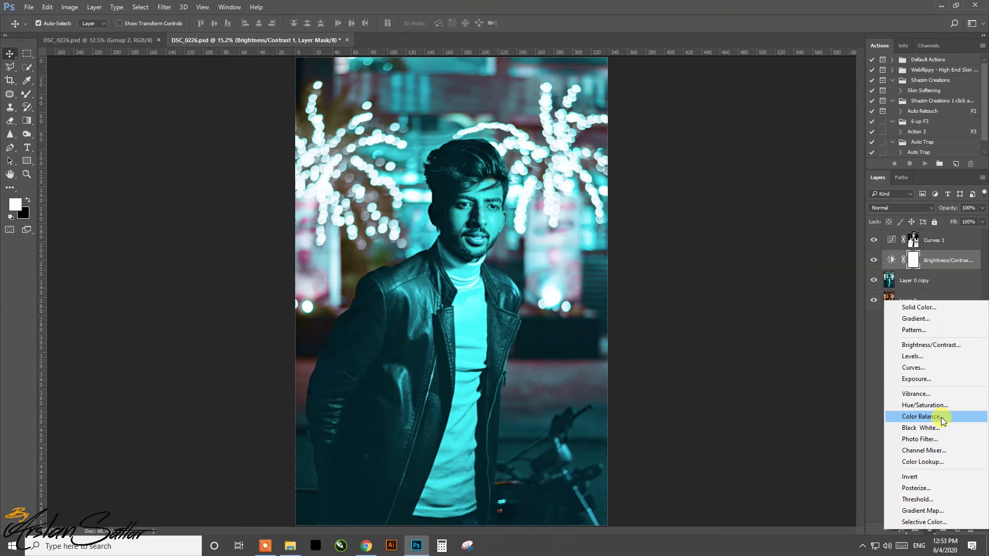
# Add a Hue/Saturation layer with Hue +2 and a small saturation boost.
pyautogui.click(934, 406)
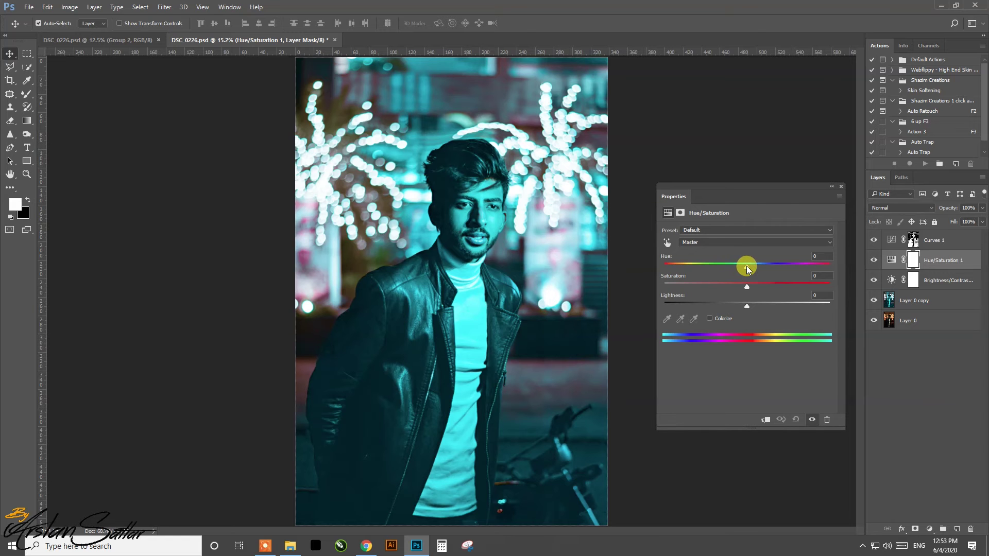
pyautogui.moveTo(747, 266); pyautogui.dragTo(749, 267)
pyautogui.moveTo(747, 287); pyautogui.dragTo(751, 291)
pyautogui.click(841, 187)
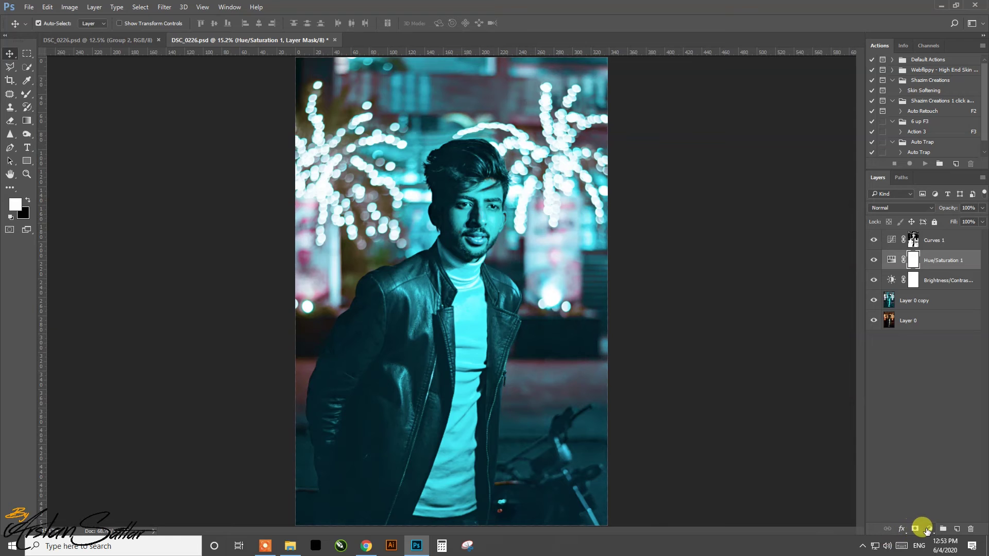
pyautogui.click(929, 529)
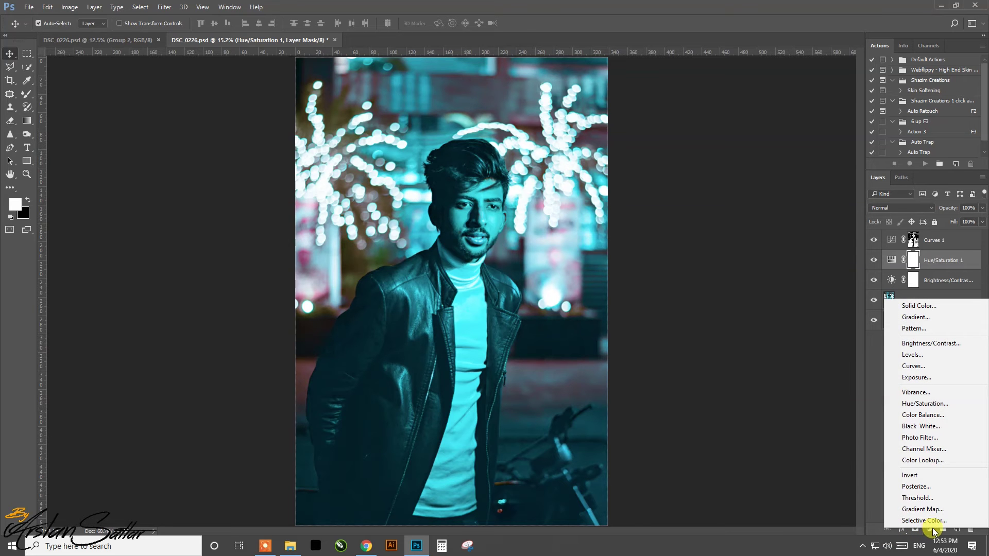
# Add a cyan Solid Color fill layer with C 60, M 0, Y 0, K 0.
pyautogui.click(912, 307)
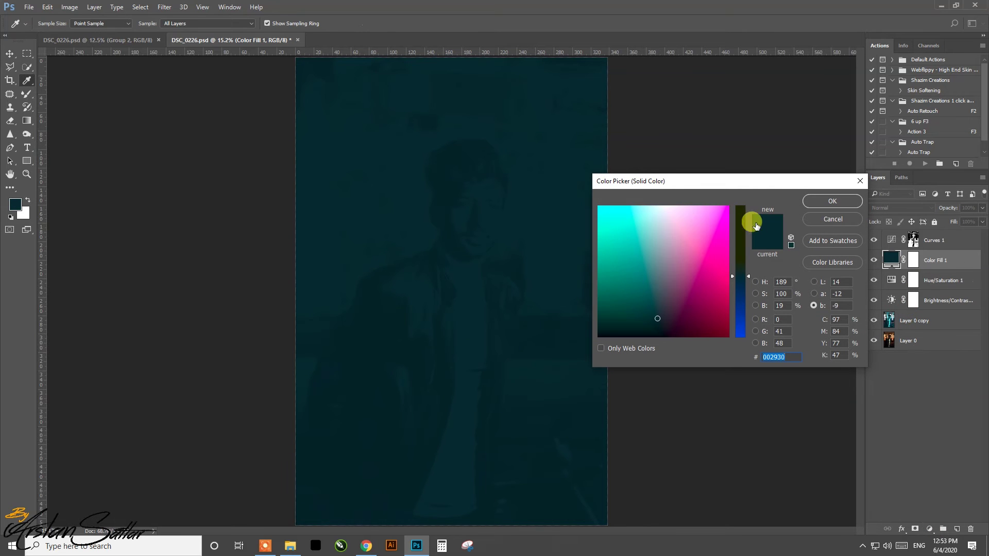
pyautogui.doubleClick(838, 319)
pyautogui.write('60')
pyautogui.press('Tab')
pyautogui.write('0')
pyautogui.press('Tab')
pyautogui.write('0')
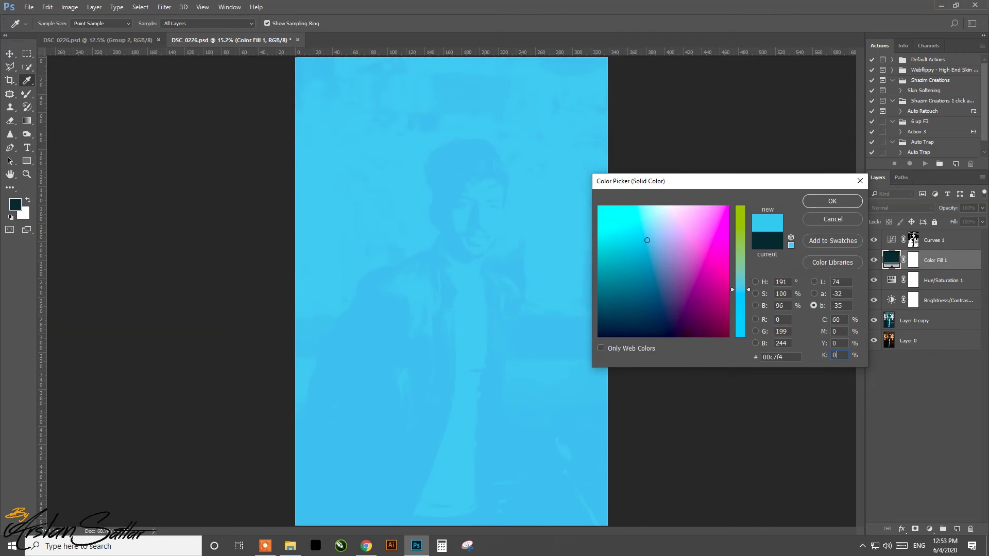
pyautogui.press('Return')
pyautogui.press('v')
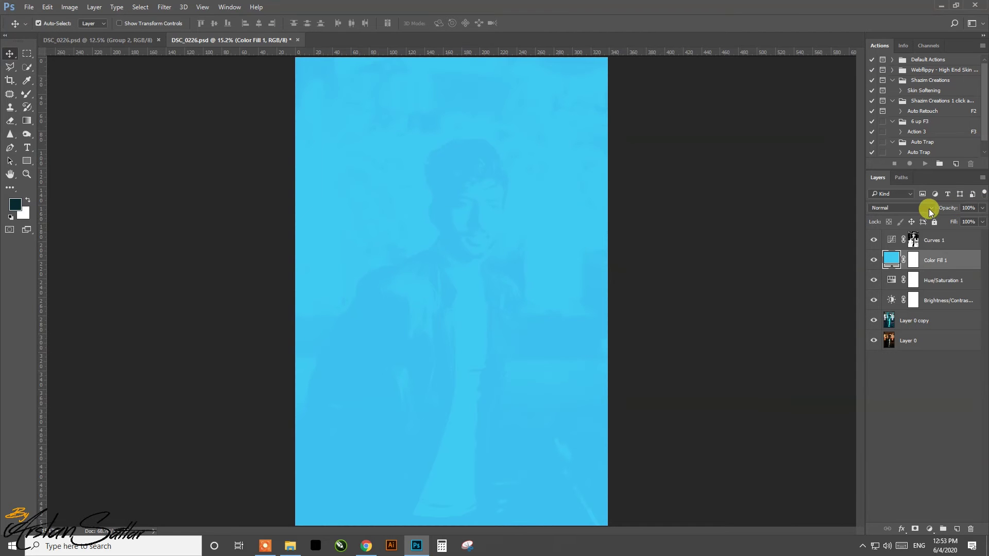
# Set the cyan fill layer's blend mode to Screen.
pyautogui.click(920, 208)
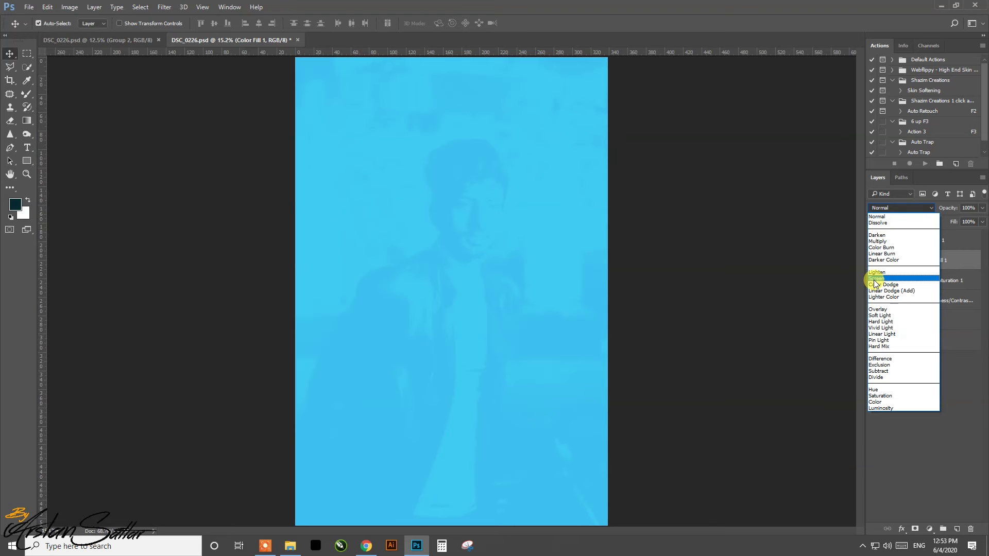
pyautogui.click(874, 279)
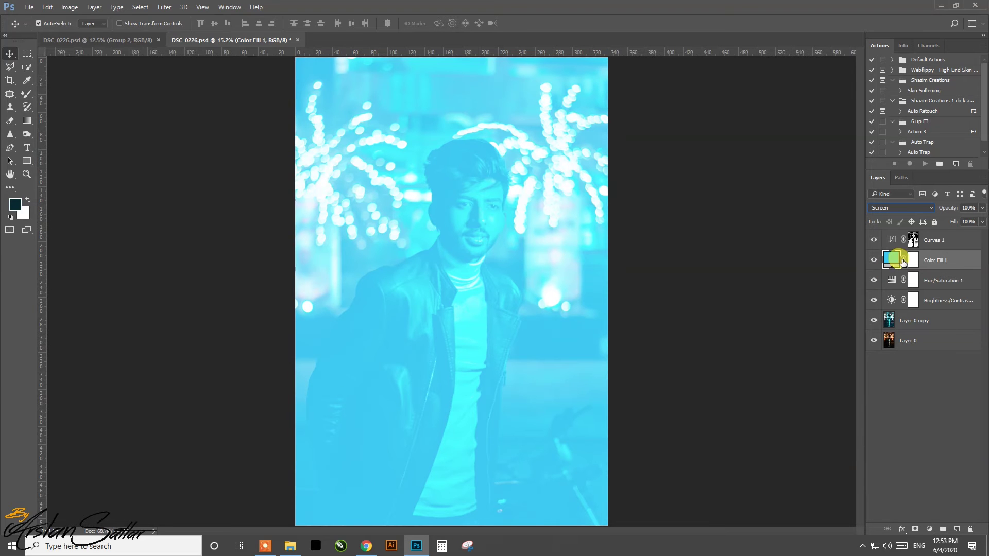
pyautogui.click(911, 257)
# Gradient-mask the cyan fill to glow from the left edge and lower its opacity to 36%.
pyautogui.press('d')
pyautogui.click(27, 120)
pyautogui.moveTo(446, 287); pyautogui.dragTo(607, 281)
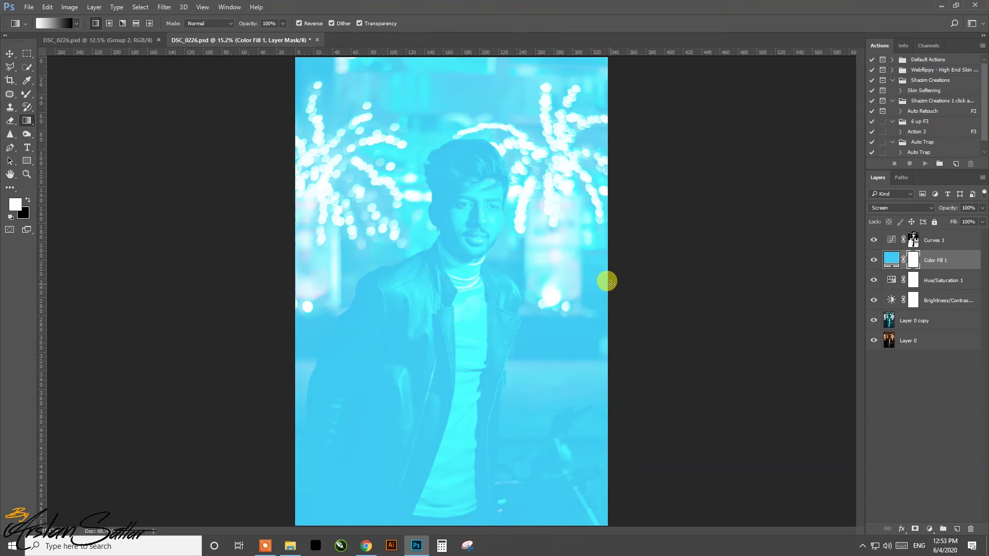
pyautogui.moveTo(446, 297); pyautogui.dragTo(294, 297)
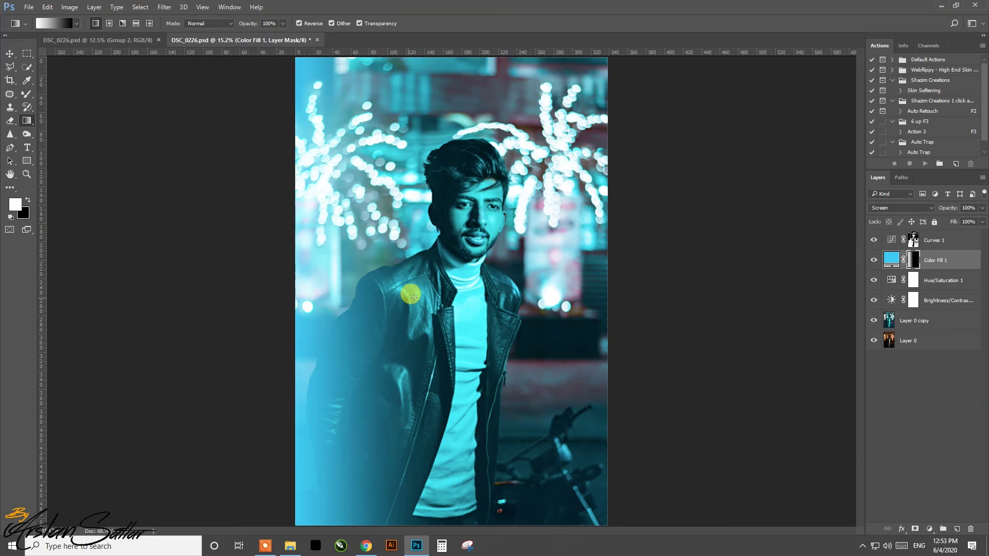
pyautogui.moveTo(438, 301); pyautogui.dragTo(345, 292)
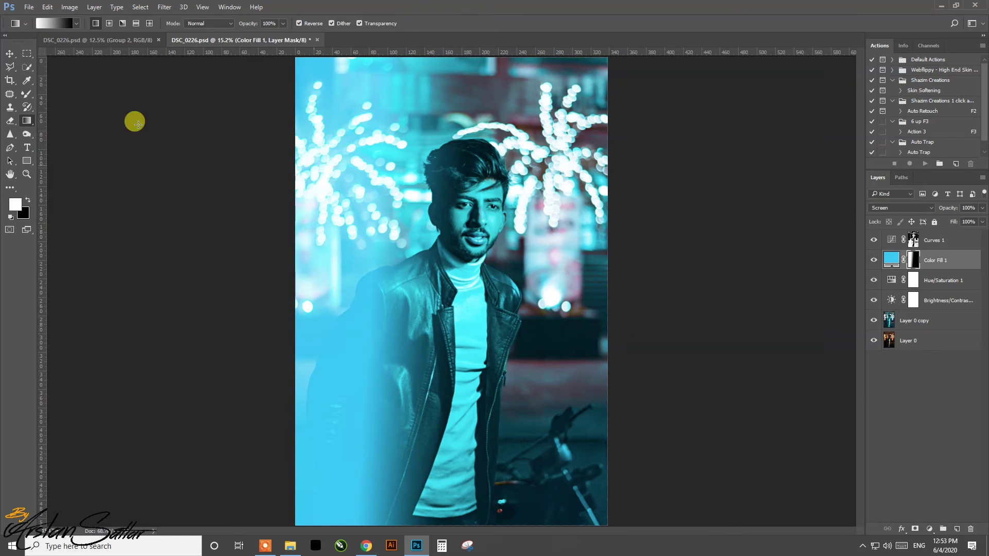
pyautogui.click(11, 54)
pyautogui.click(982, 207)
pyautogui.moveTo(983, 219); pyautogui.dragTo(948, 221)
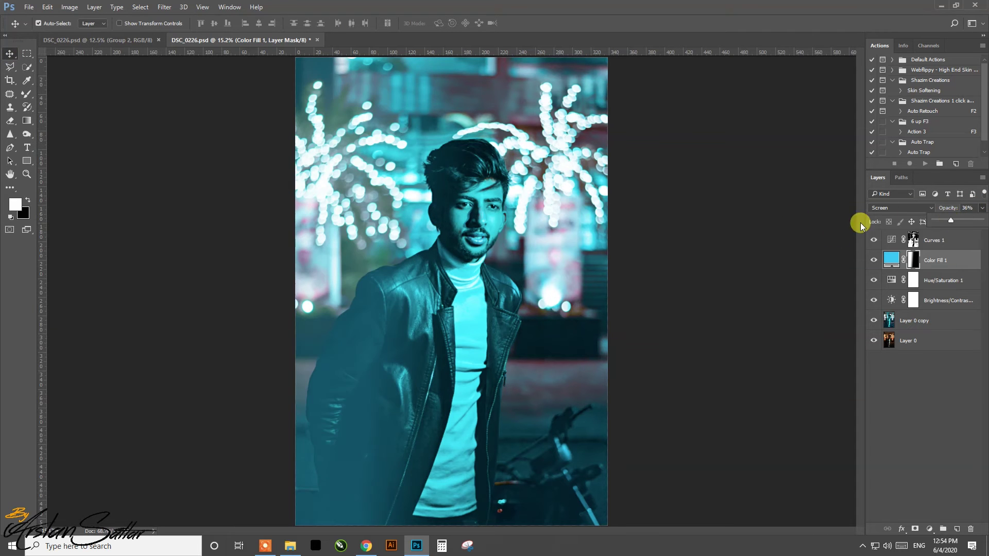
# Preview blend modes on Color Fill 1 and settle on Color at 36% opacity.
pyautogui.click(891, 209)
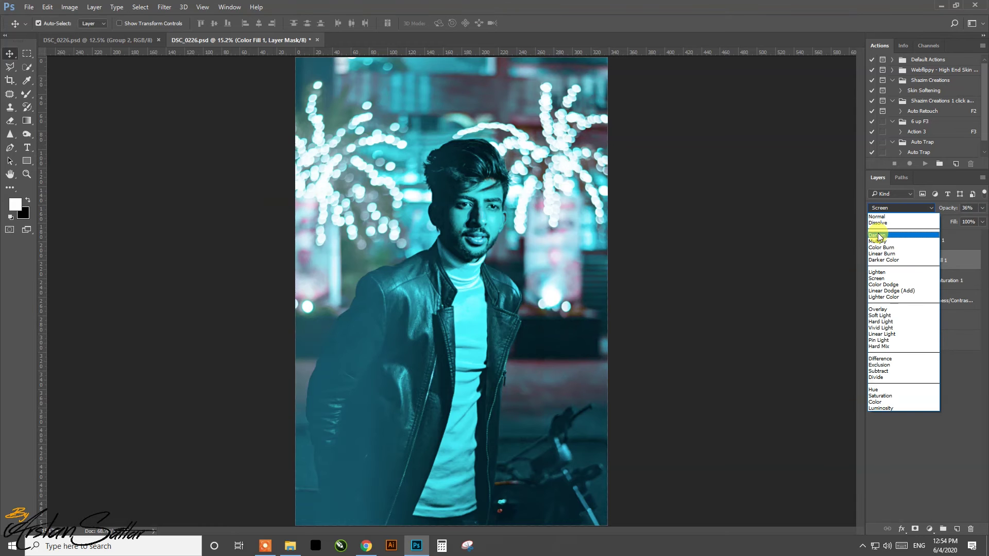
pyautogui.click(905, 209)
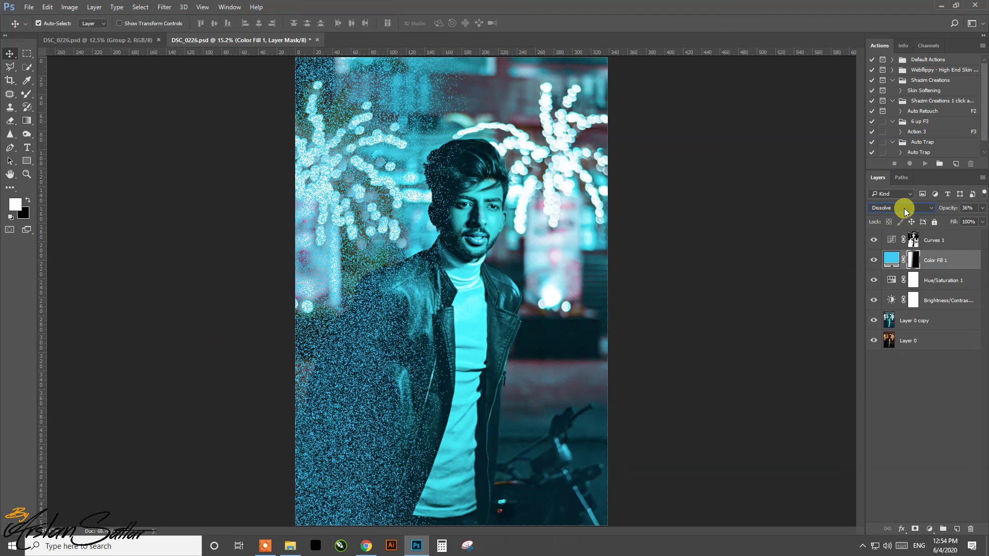
pyautogui.scroll(1, 904, 208)
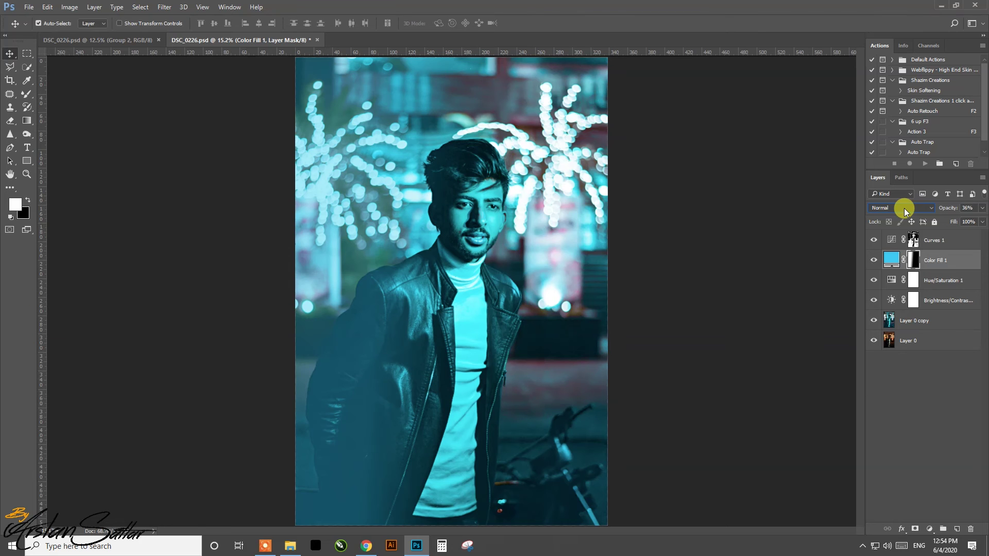
pyautogui.scroll(-1, 905, 208)
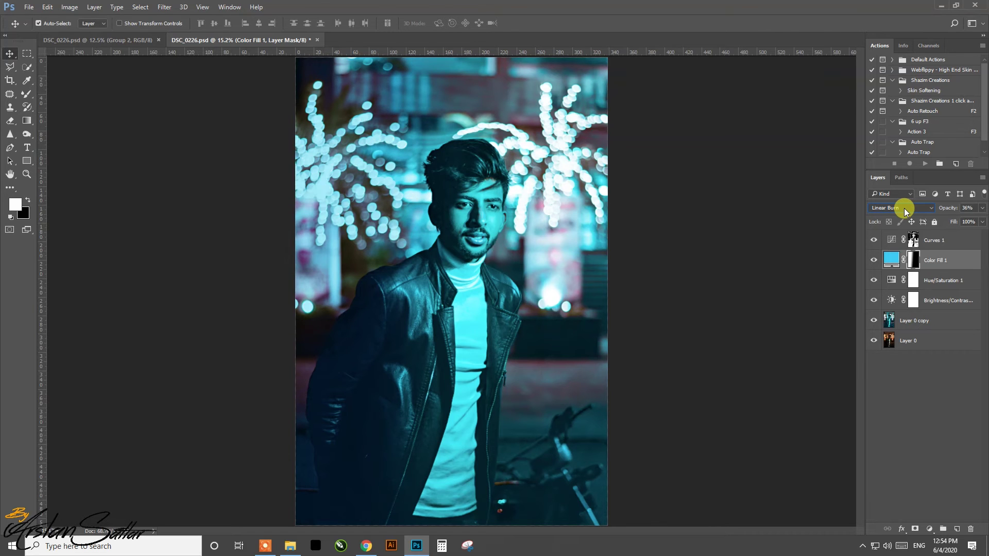
pyautogui.press('Down')
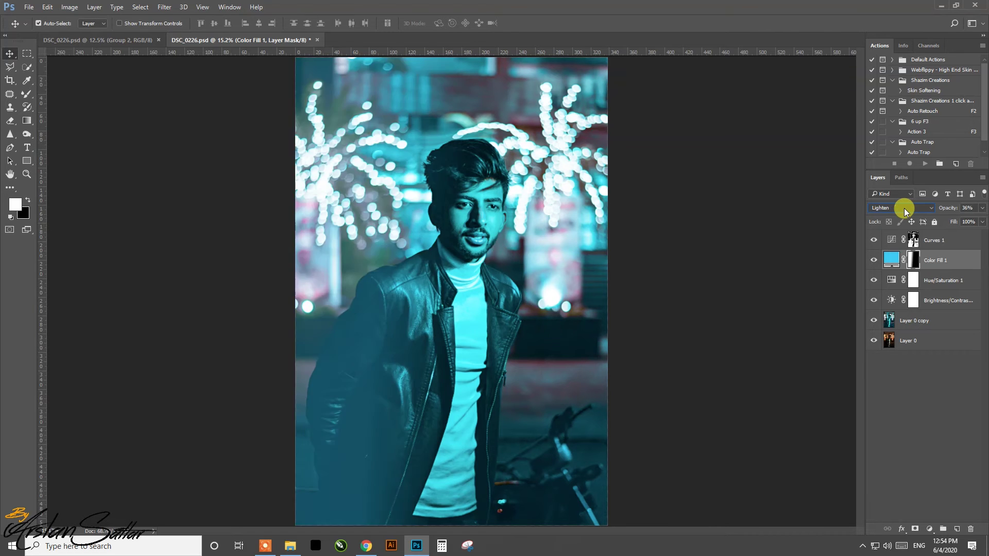
pyautogui.press('Down')
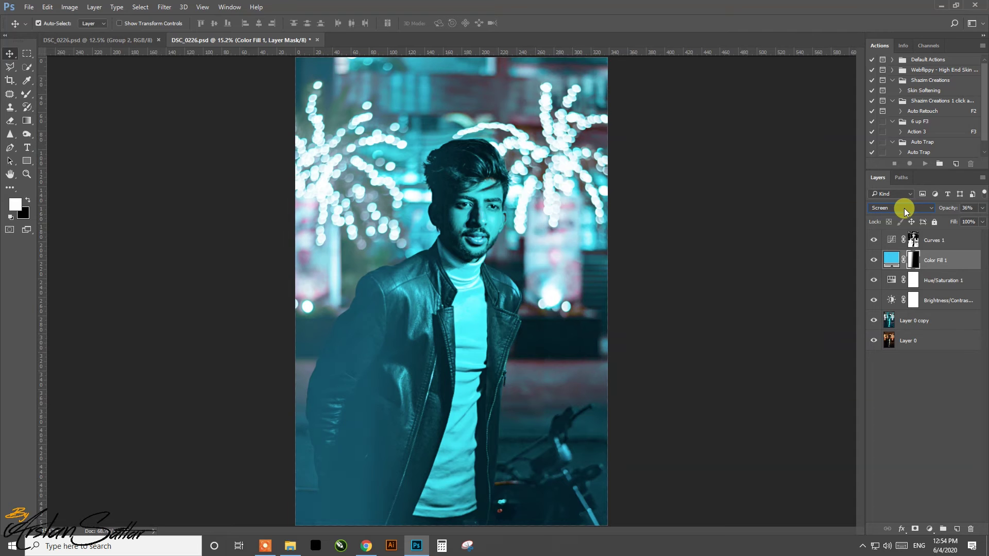
pyautogui.press('Down')
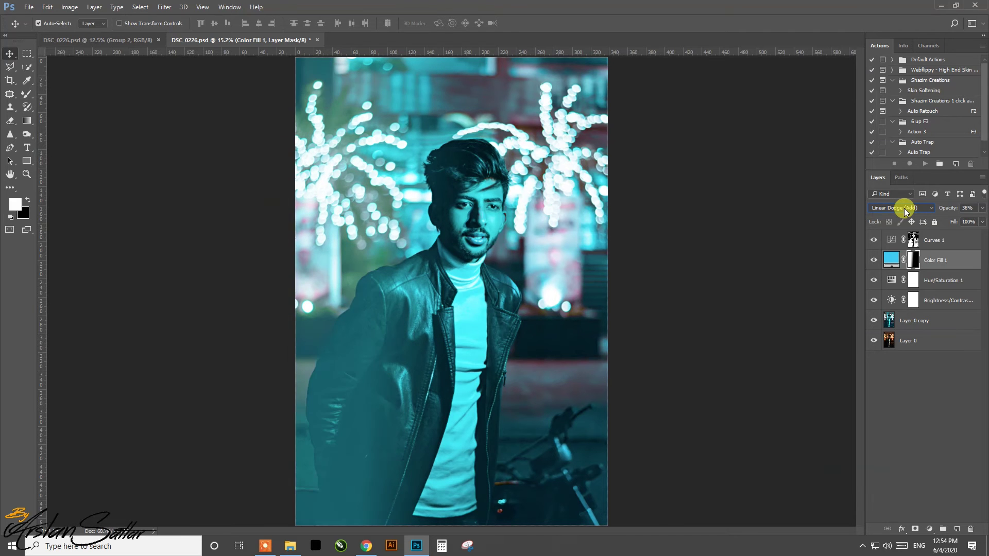
pyautogui.press('Down')
pyautogui.press('Down')
pyautogui.press('Down')
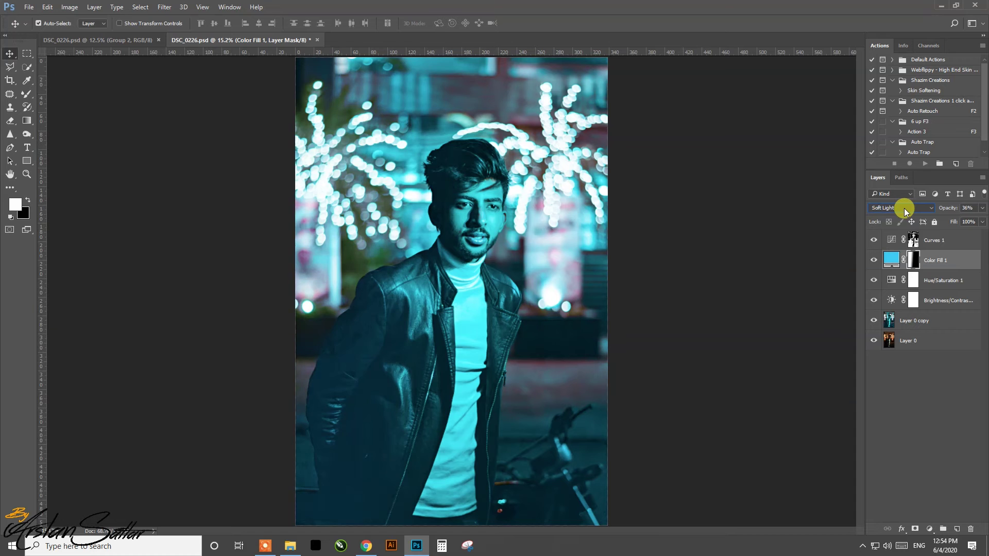
pyautogui.press('Down')
pyautogui.press('Down')
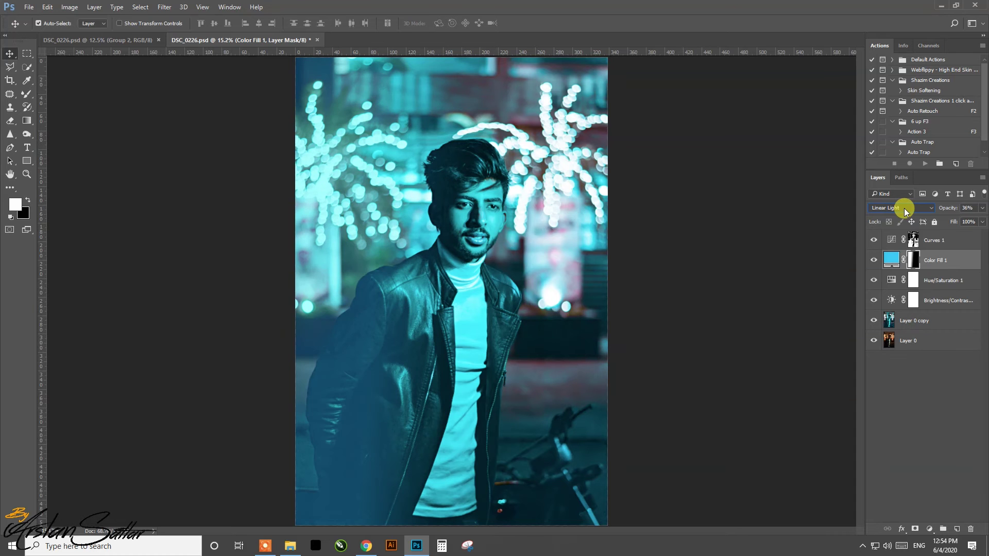
pyautogui.press('Down')
pyautogui.press('Down')
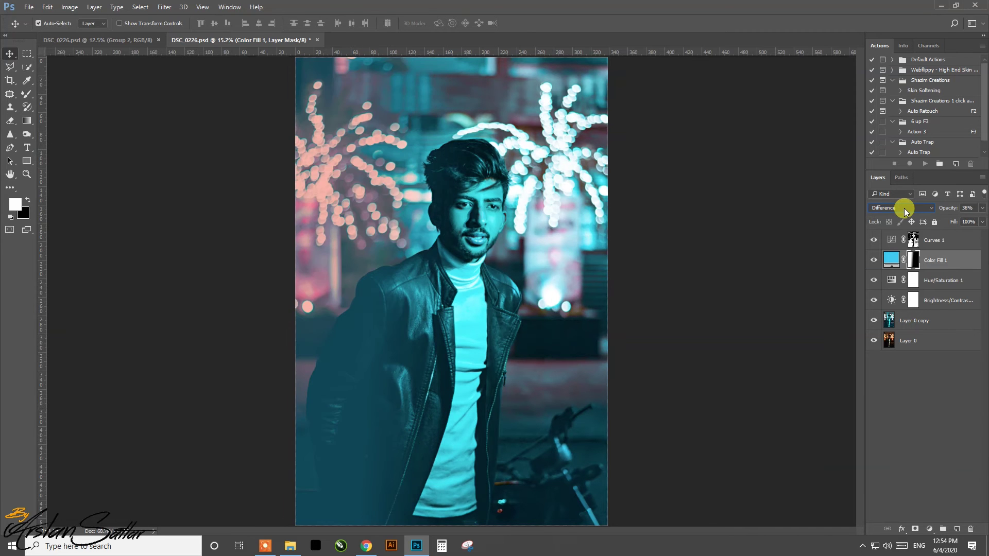
pyautogui.press('Down')
pyautogui.press('Down')
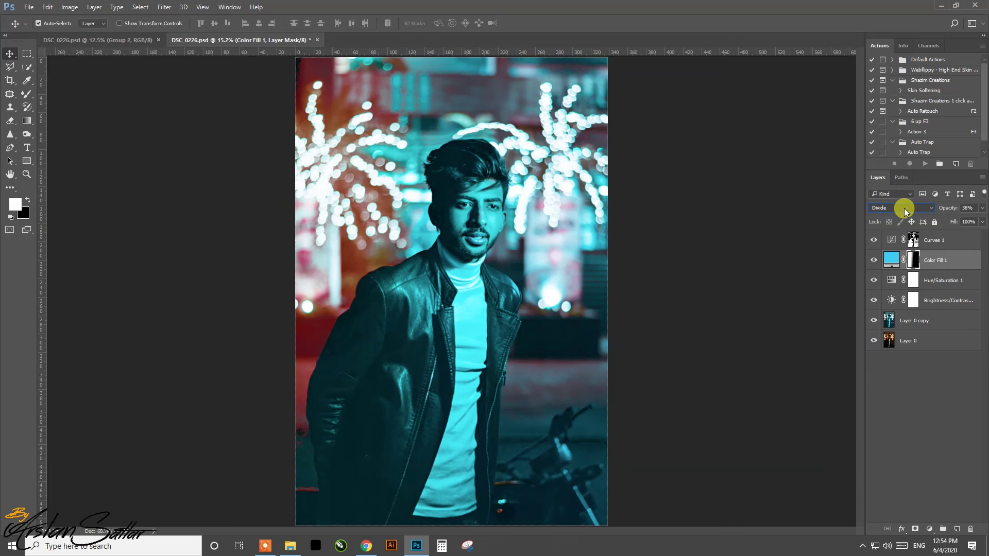
pyautogui.press('Down')
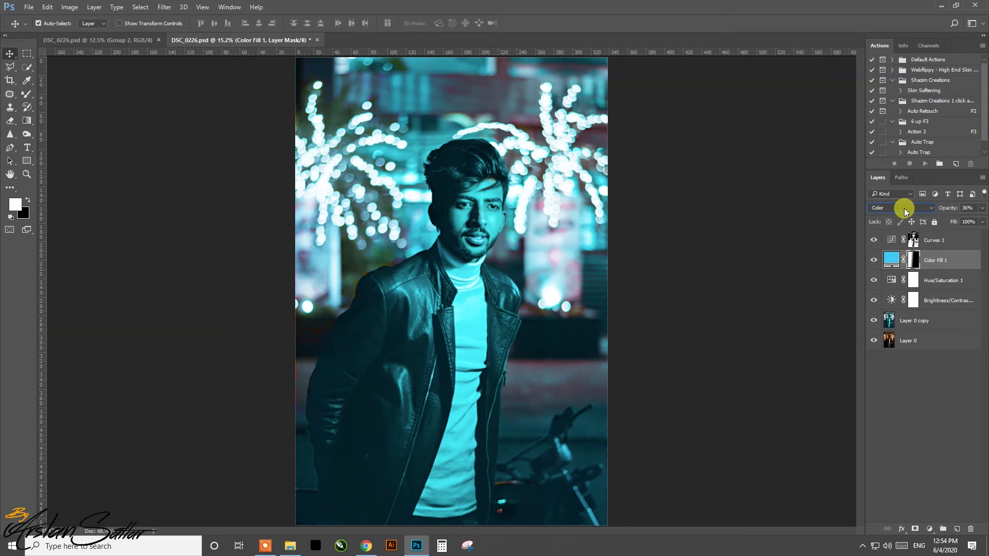
pyautogui.press('Down')
pyautogui.press('Up')
# Duplicate Color Fill 1, invert the copy's mask and draw a new gradient on it.
pyautogui.click(810, 261)
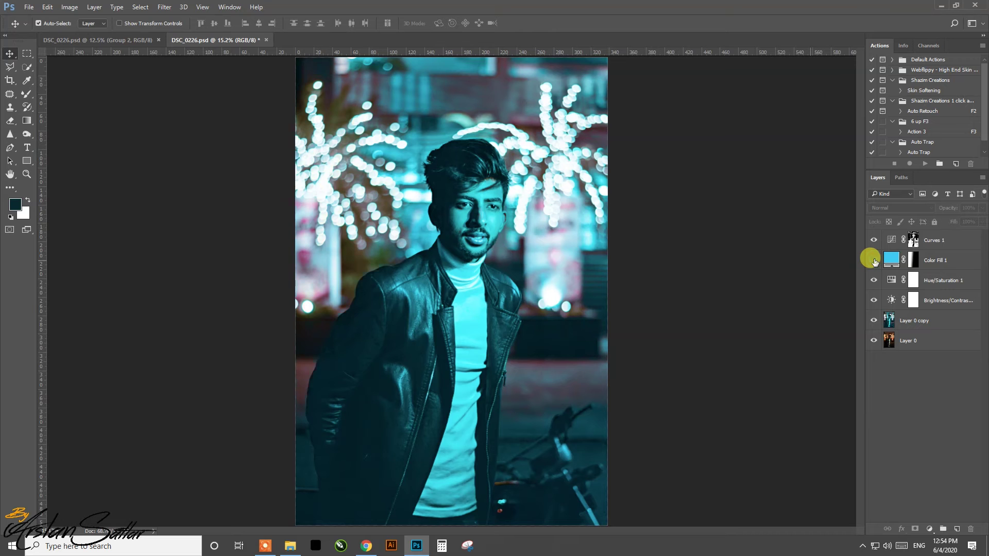
pyautogui.click(930, 265)
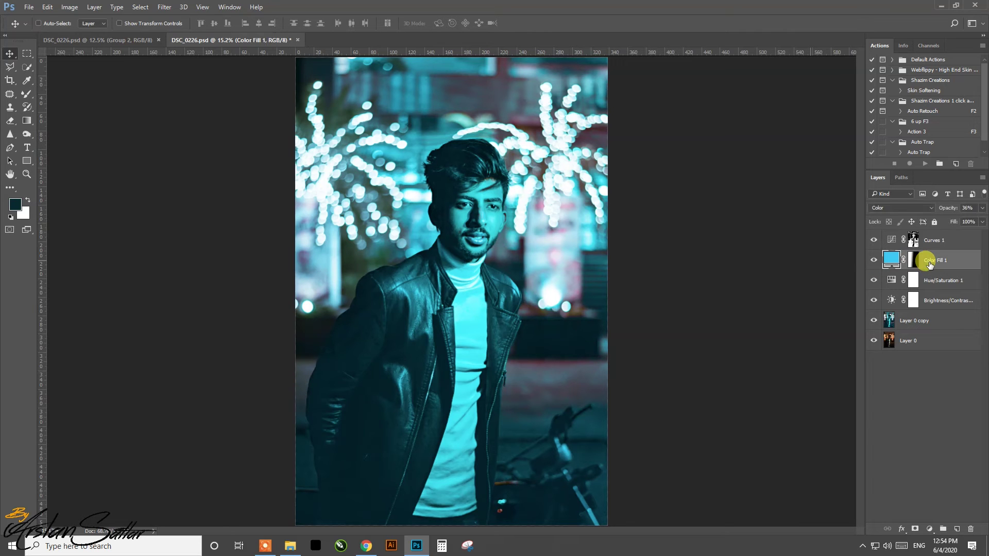
pyautogui.hotkey('ctrl', 'j')
pyautogui.click(914, 261)
pyautogui.hotkey('ctrl', 'i')
pyautogui.press('d')
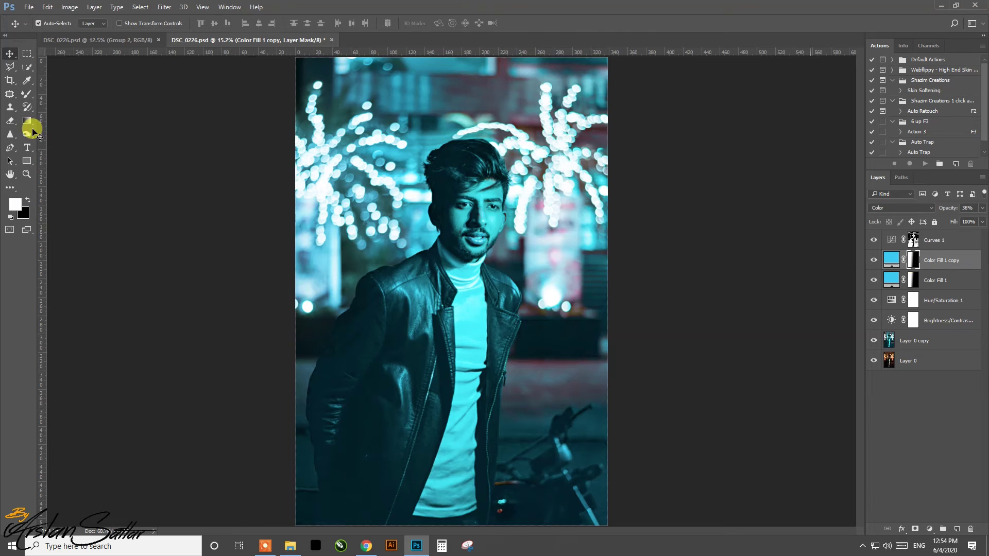
pyautogui.press('g')
pyautogui.moveTo(449, 270); pyautogui.dragTo(607, 272)
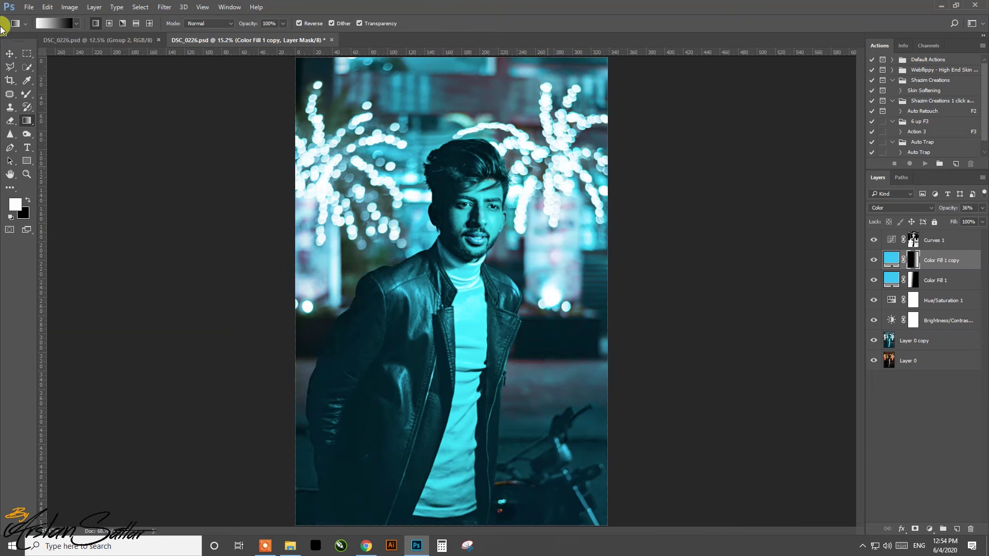
# Toggle the copy's visibility to compare the look, then save the document.
pyautogui.click(9, 53)
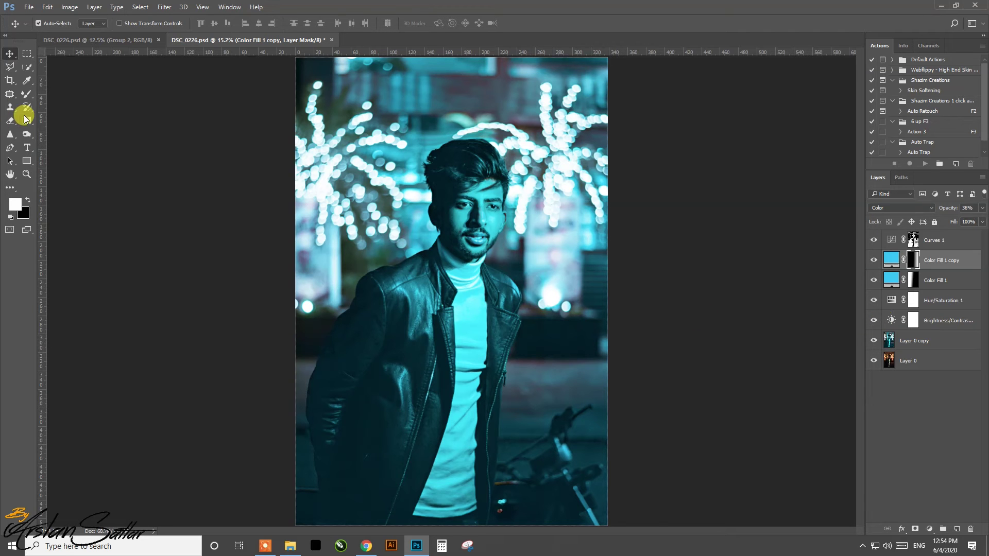
pyautogui.click(873, 260)
pyautogui.click(875, 264)
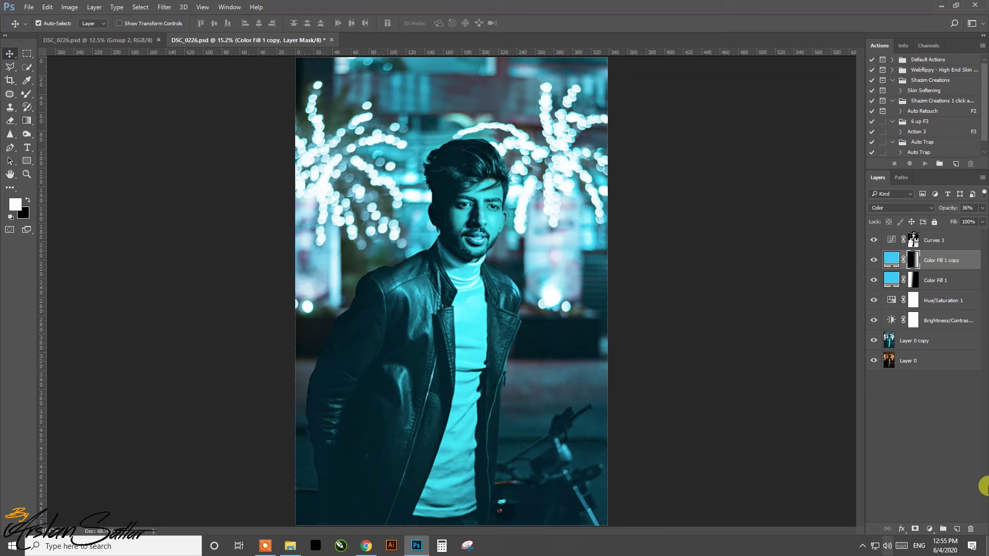
pyautogui.click(82, 134)
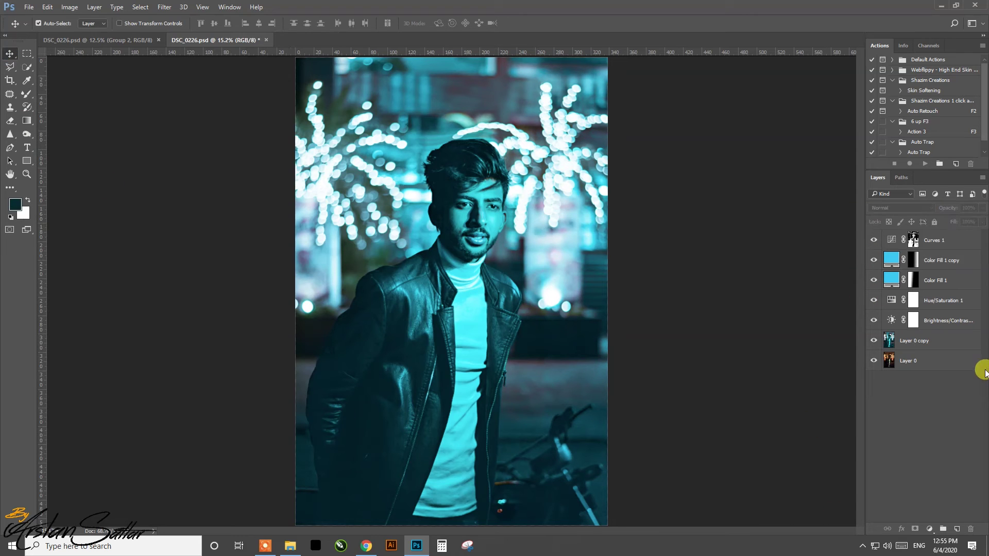
pyautogui.hotkey('ctrl', 's')
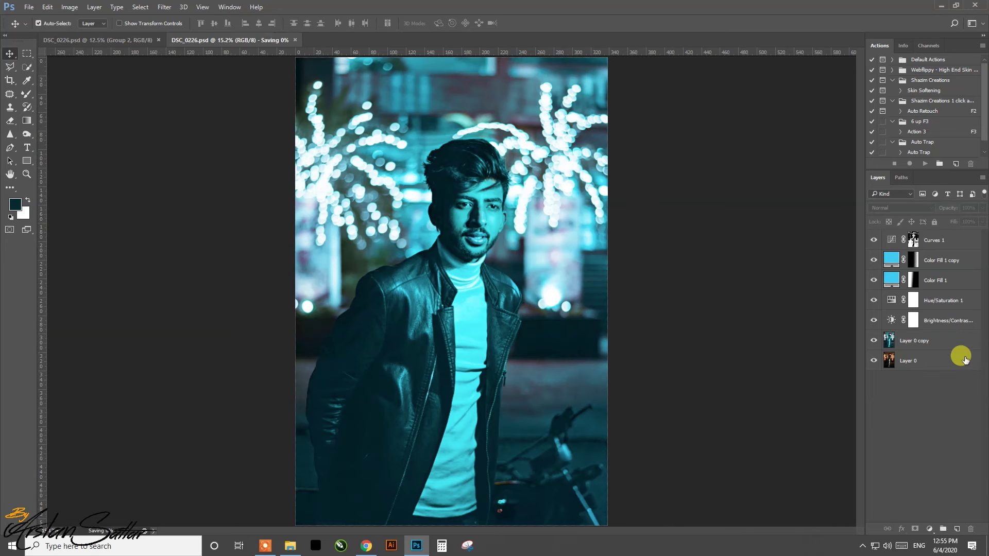
# Sample the dark teal jacket colour and draw a rectangle over the man's chest.
pyautogui.click(27, 162)
pyautogui.press('alt')
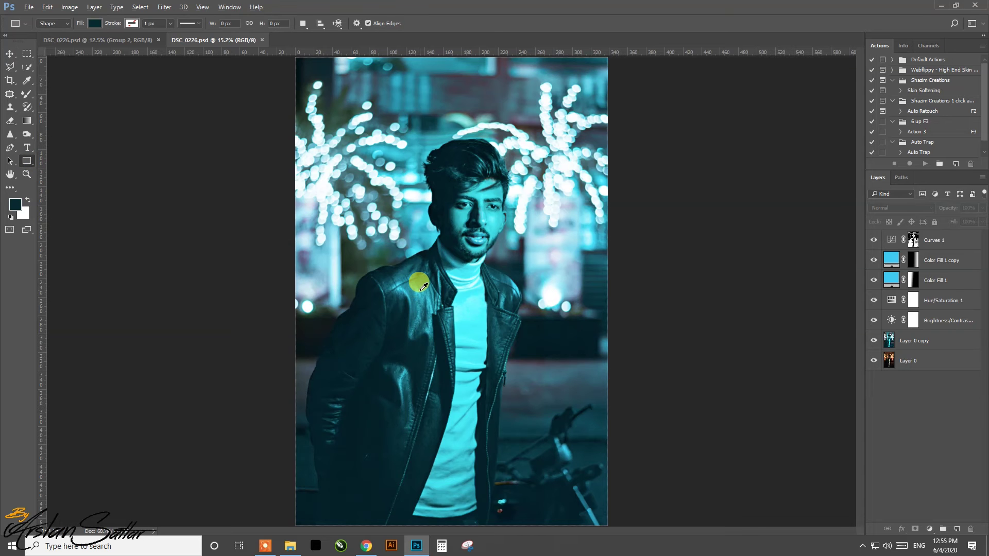
pyautogui.keyDown('alt'); pyautogui.click(424, 287); pyautogui.keyUp('alt')
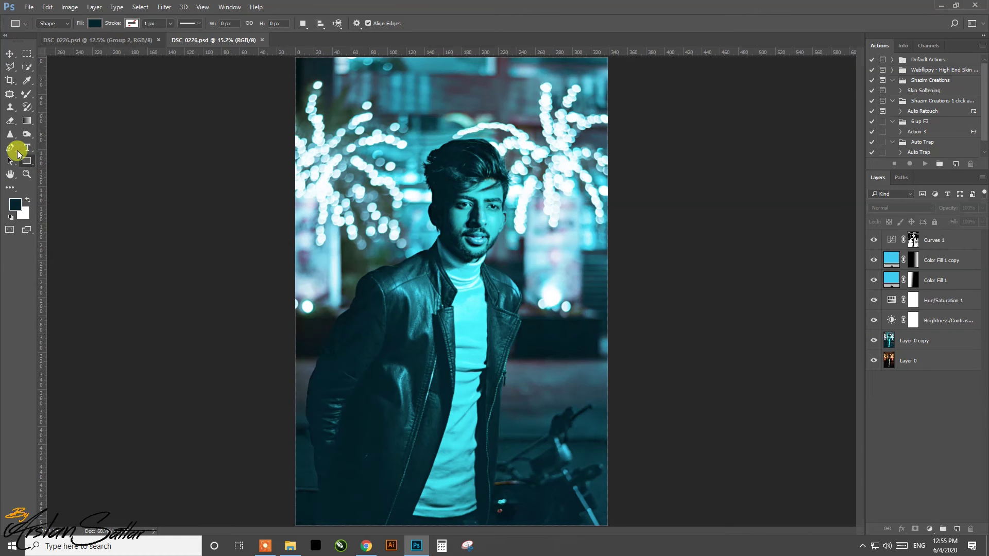
pyautogui.moveTo(406, 242); pyautogui.dragTo(651, 382)
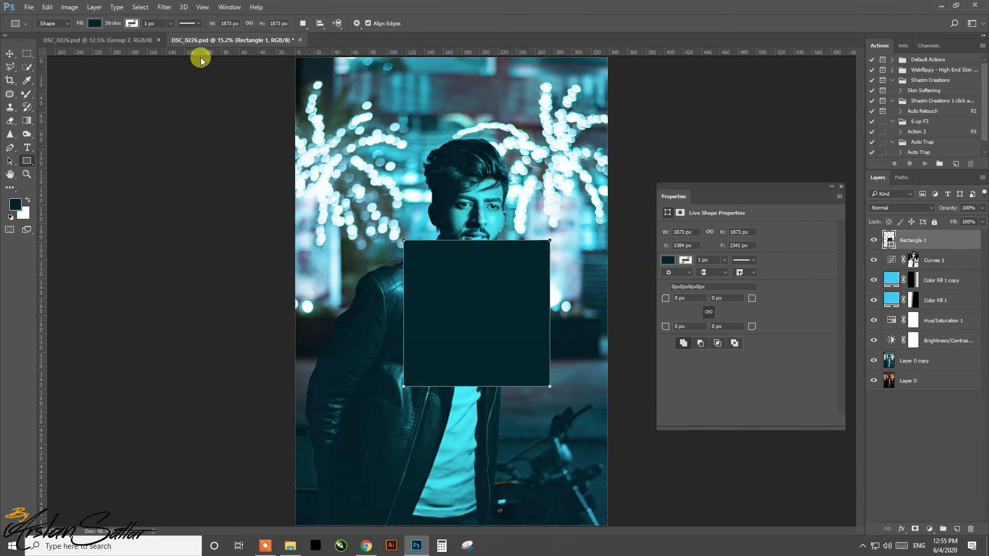
# Give the rectangle no fill and an 8 px outline stroke.
pyautogui.click(170, 24)
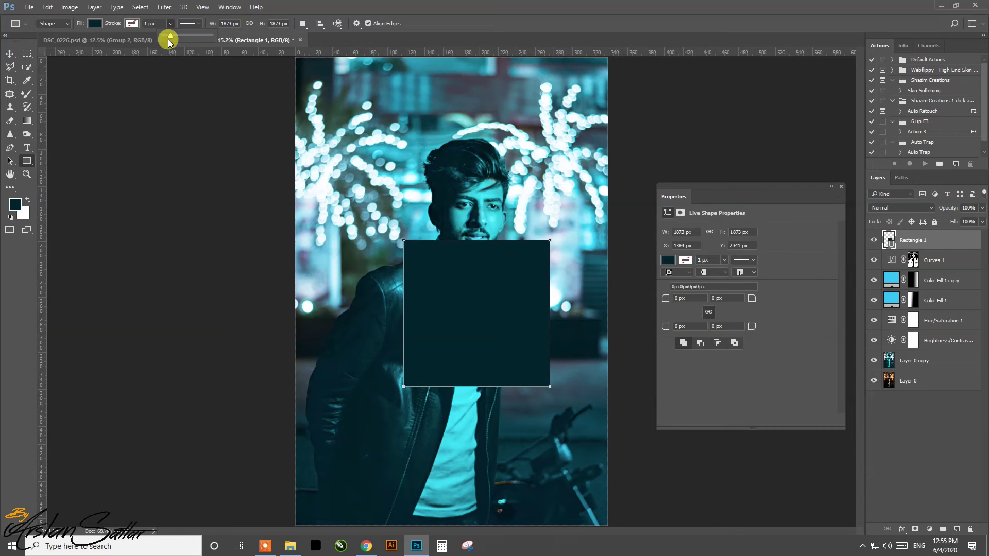
pyautogui.moveTo(170, 38); pyautogui.dragTo(176, 37)
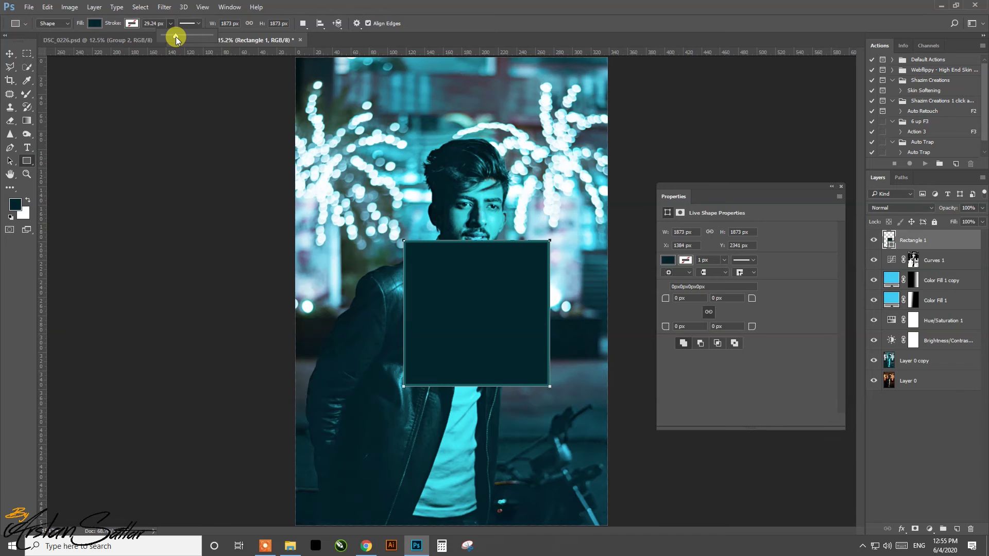
pyautogui.click(161, 23)
pyautogui.write('6')
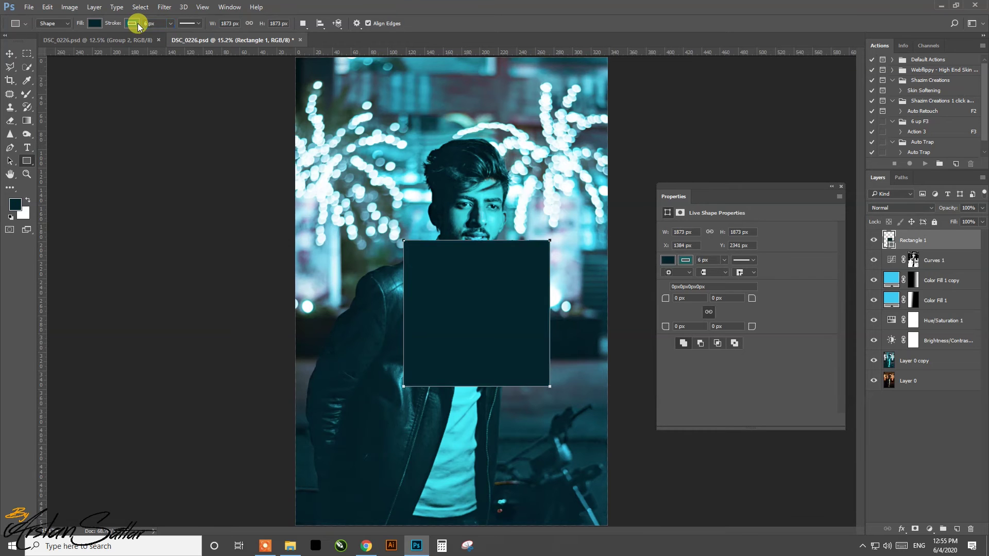
pyautogui.click(669, 260)
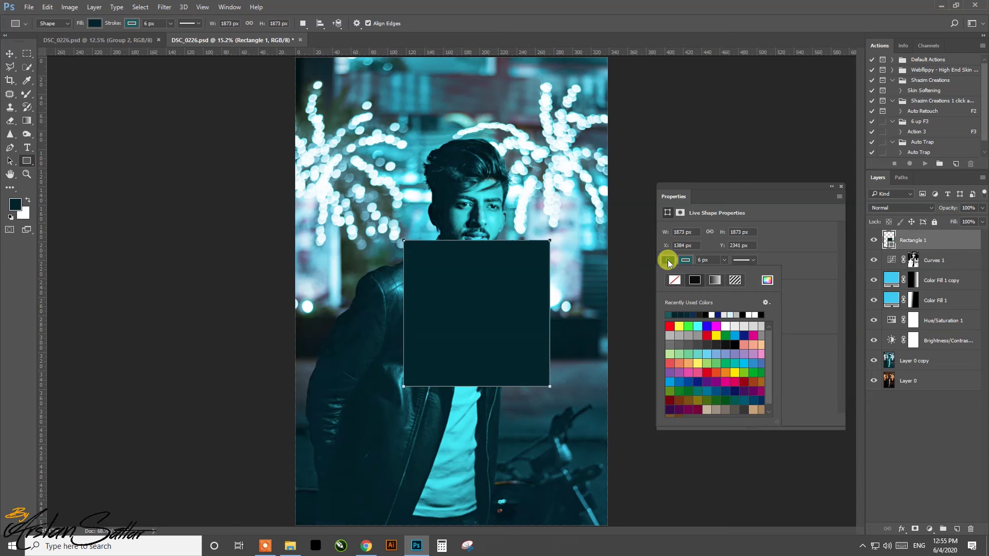
pyautogui.click(674, 280)
pyautogui.click(823, 303)
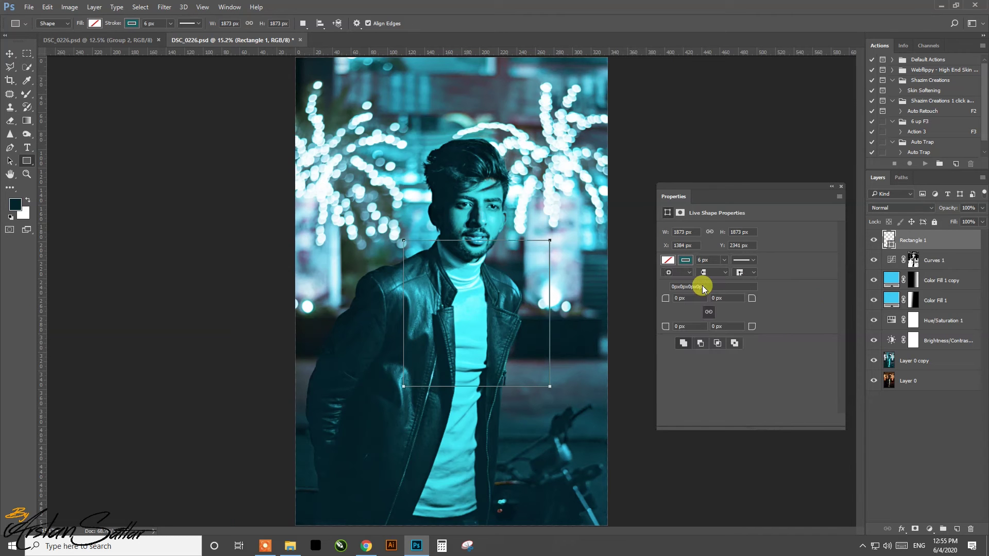
pyautogui.doubleClick(147, 23)
pyautogui.write('8')
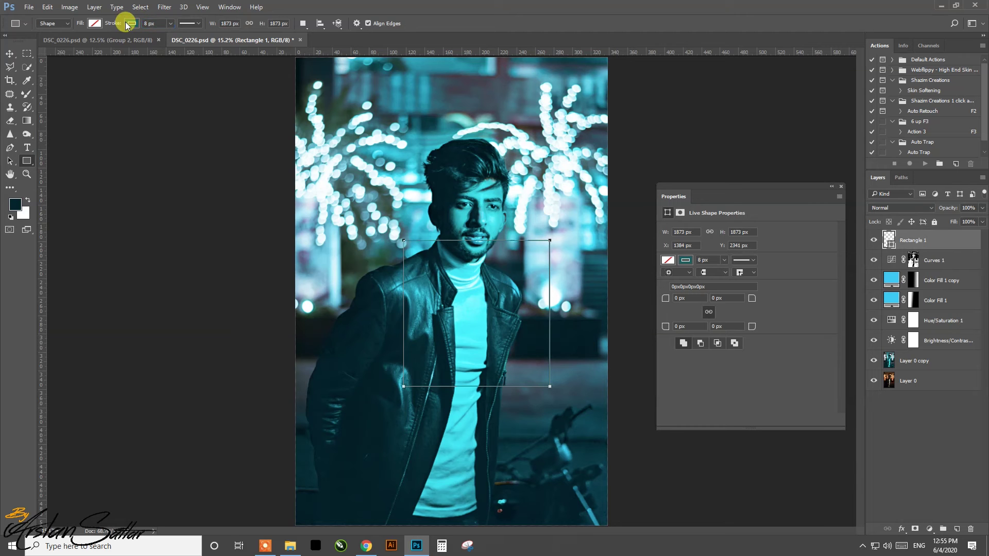
pyautogui.click(840, 186)
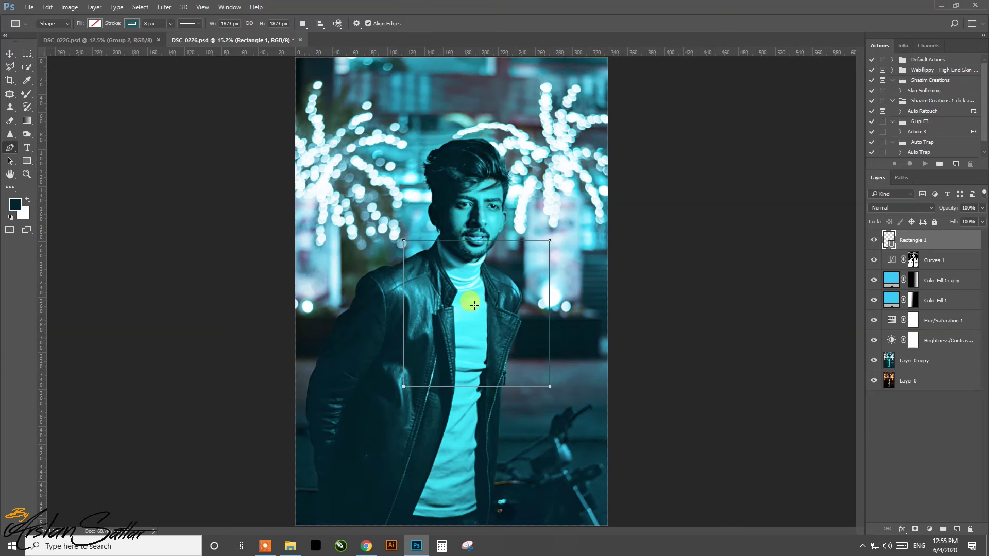
# Delete one corner of the Rectangle 1 outline, converting it to a path that forms a triangle.
pyautogui.press('p')
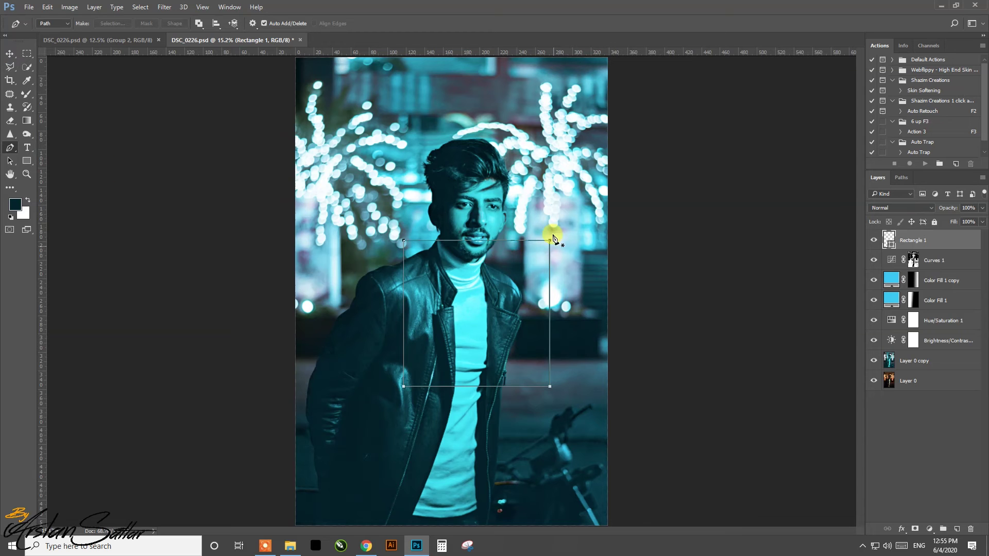
pyautogui.click(664, 265)
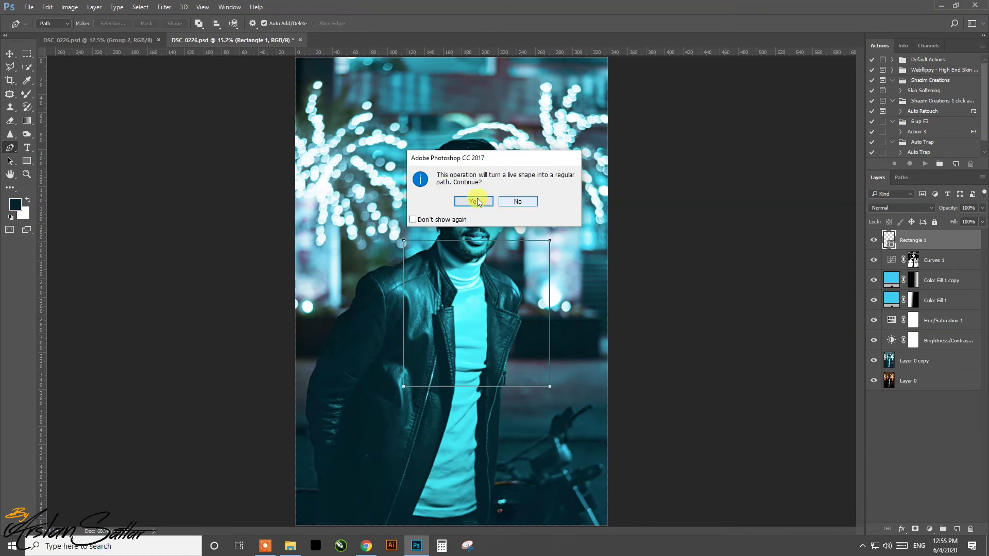
pyautogui.click(508, 203)
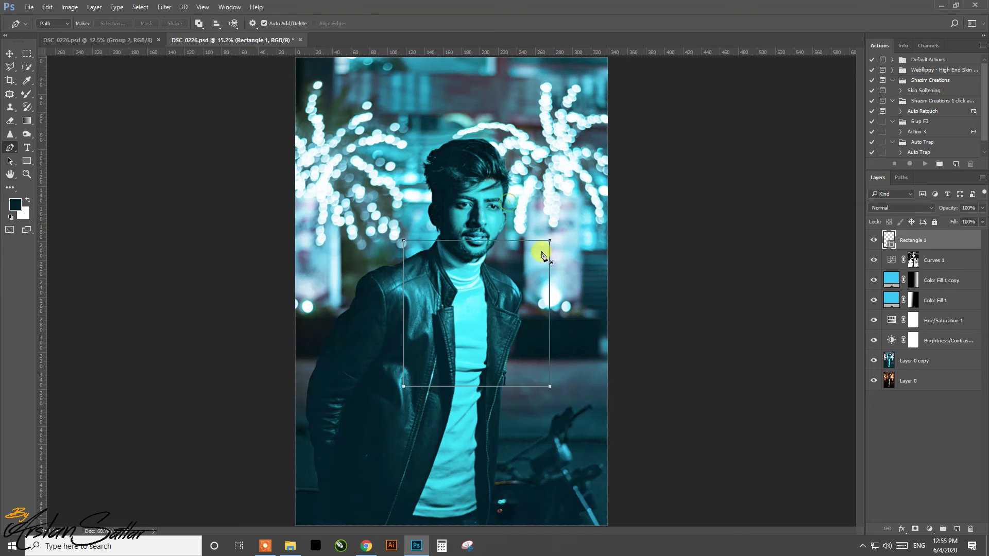
pyautogui.click(550, 243)
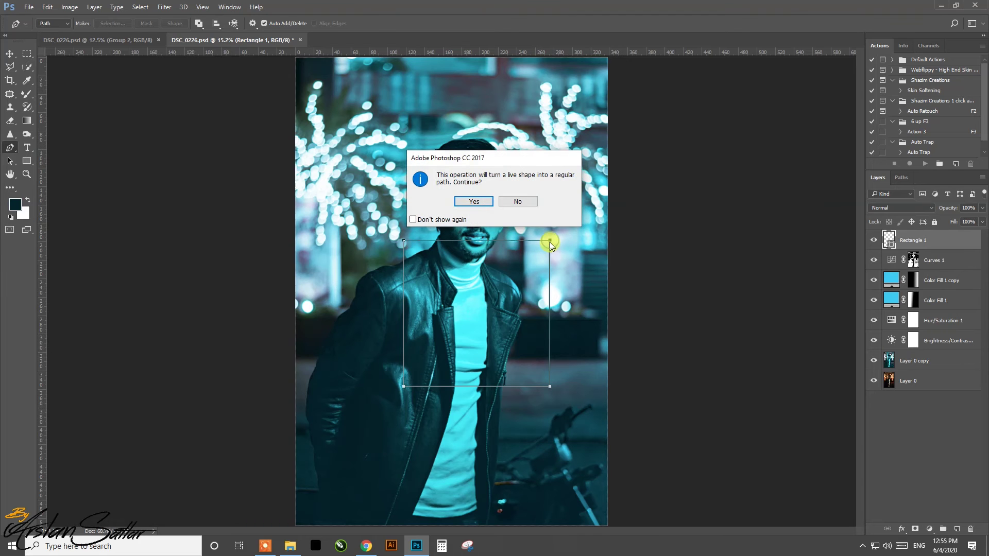
pyautogui.click(472, 202)
pyautogui.click(9, 53)
pyautogui.click(132, 278)
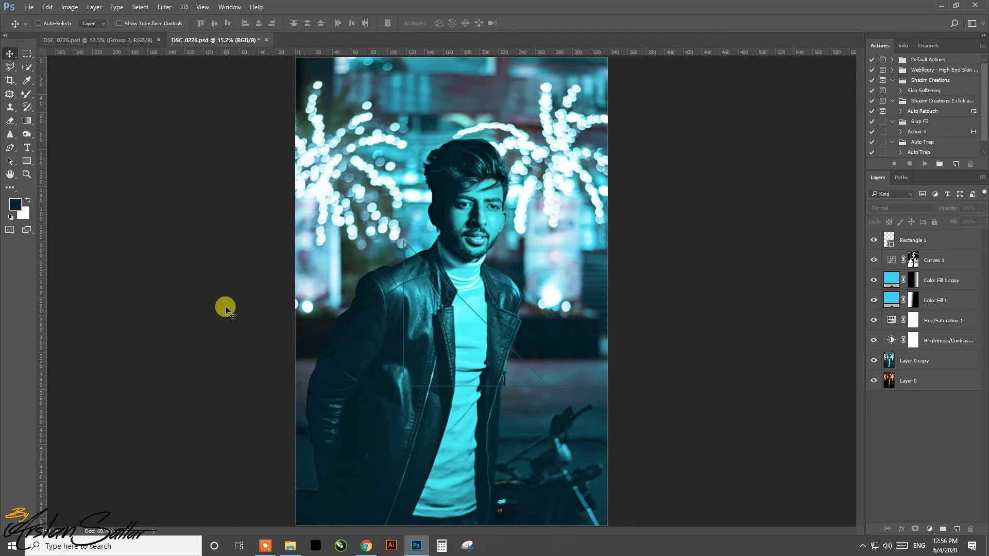
# Rotate, enlarge to about 118% and reposition the triangle diagonally across the jacket, saving before and after.
pyautogui.hotkey('ctrl', 's')
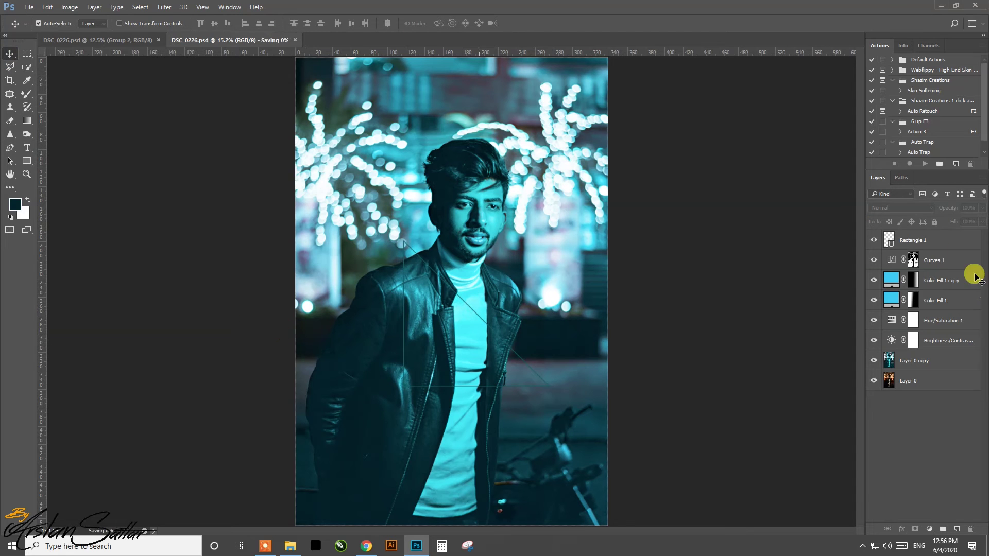
pyautogui.click(919, 240)
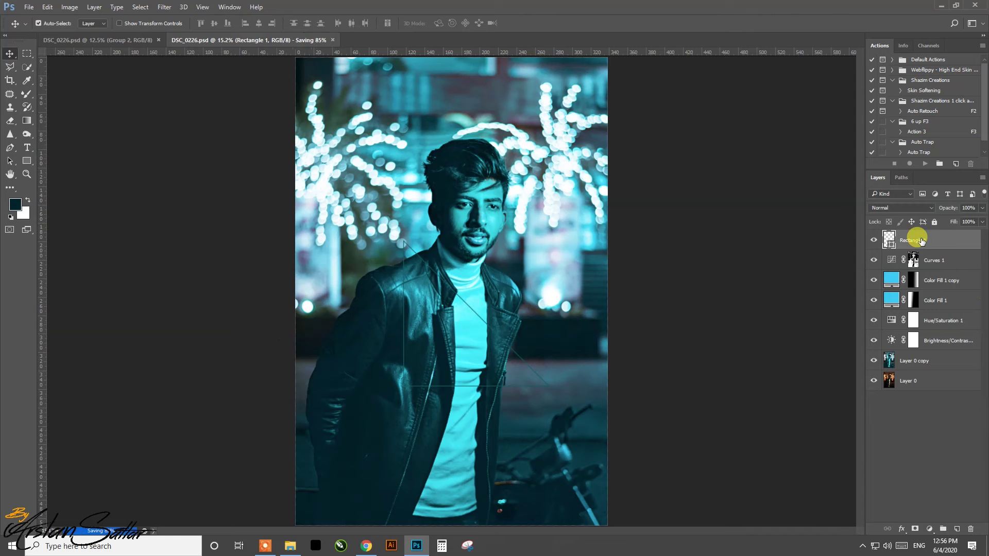
pyautogui.hotkey('ctrl', 't')
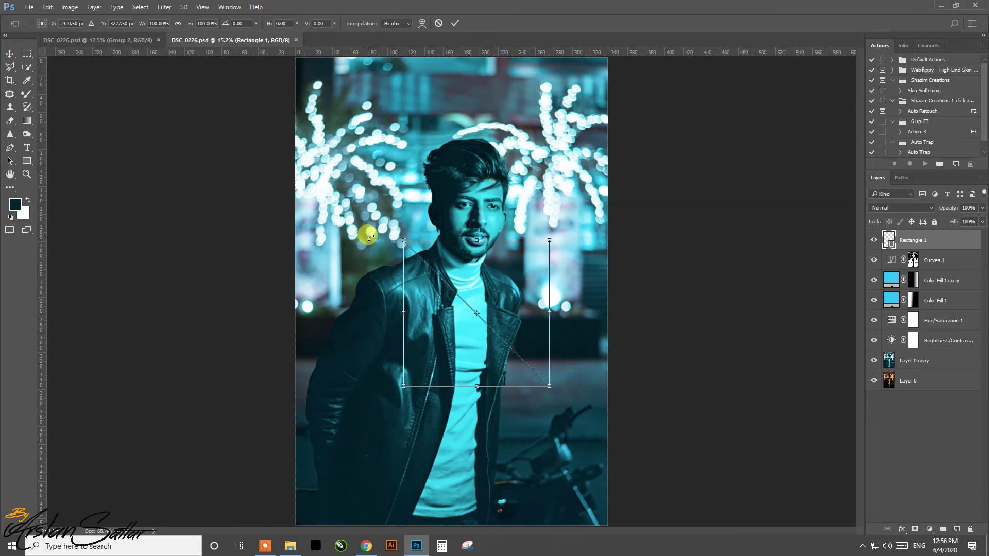
pyautogui.moveTo(344, 276); pyautogui.dragTo(327, 322)
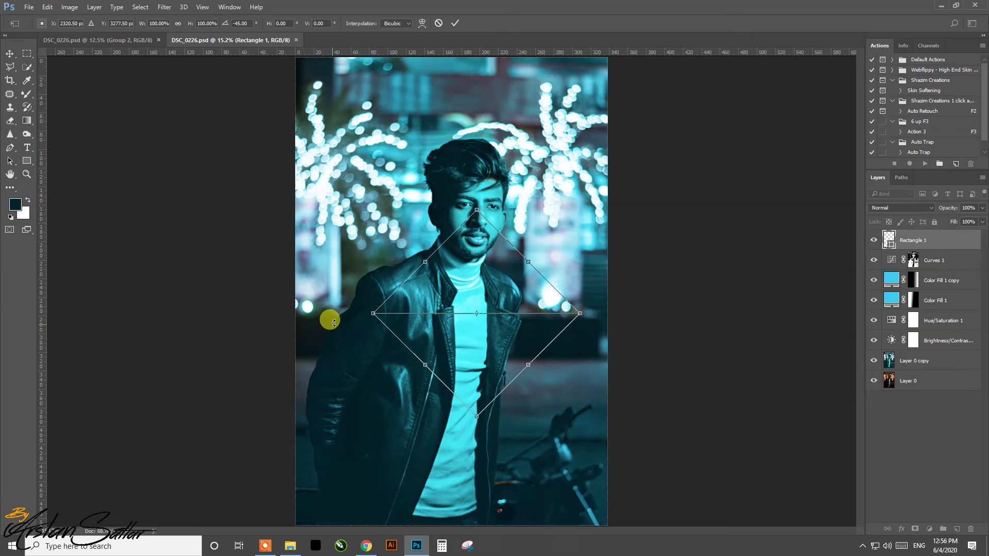
pyautogui.moveTo(492, 348); pyautogui.dragTo(444, 363)
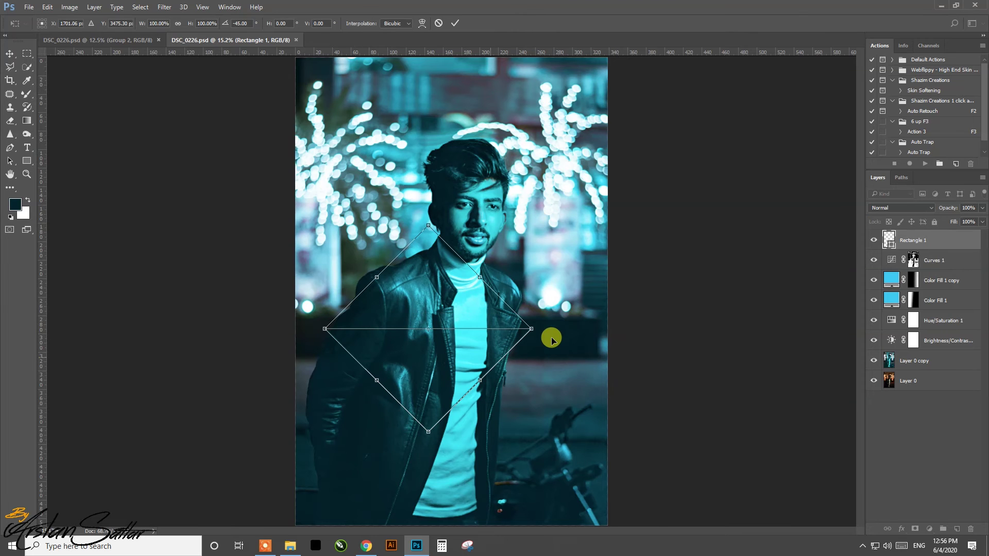
pyautogui.moveTo(531, 328); pyautogui.dragTo(569, 328)
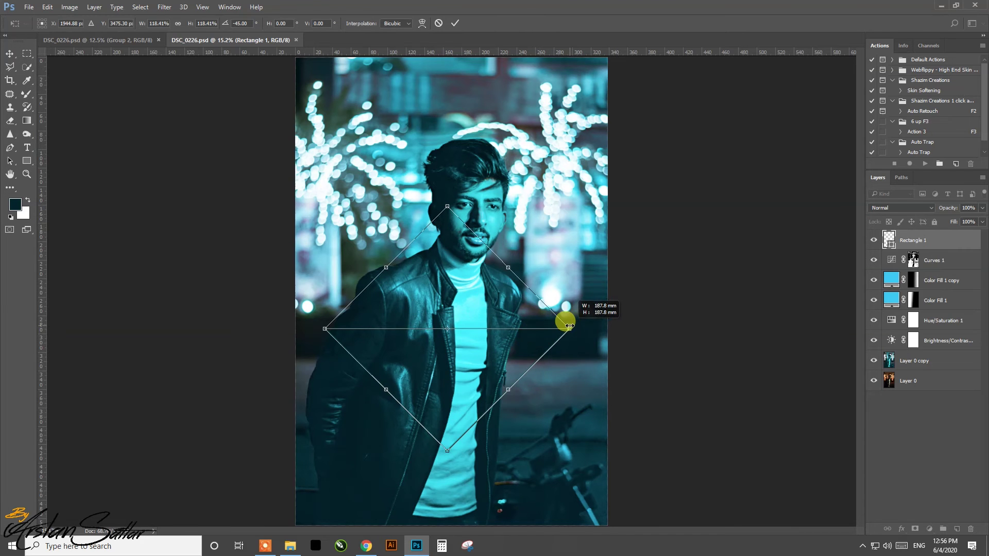
pyautogui.moveTo(311, 326); pyautogui.dragTo(321, 285)
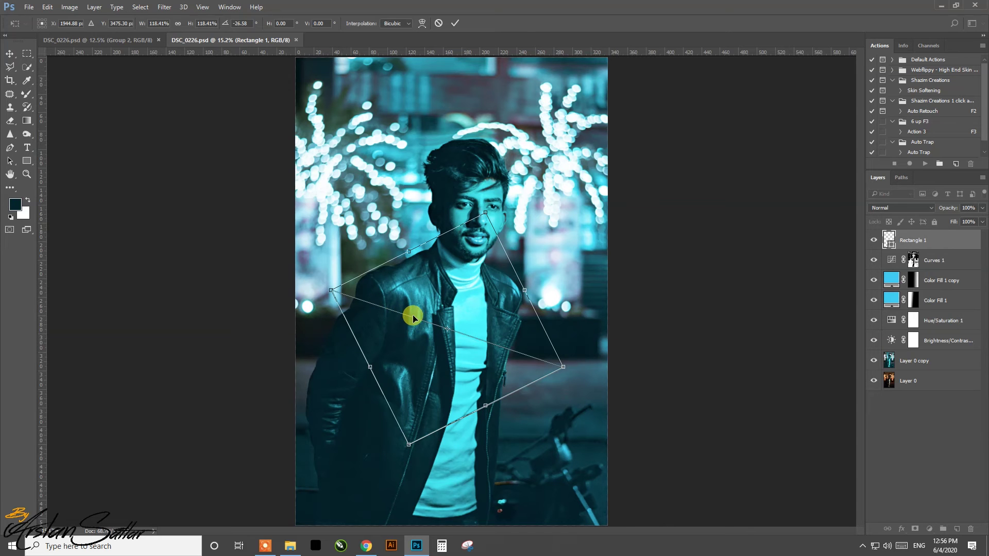
pyautogui.moveTo(415, 320); pyautogui.dragTo(409, 307)
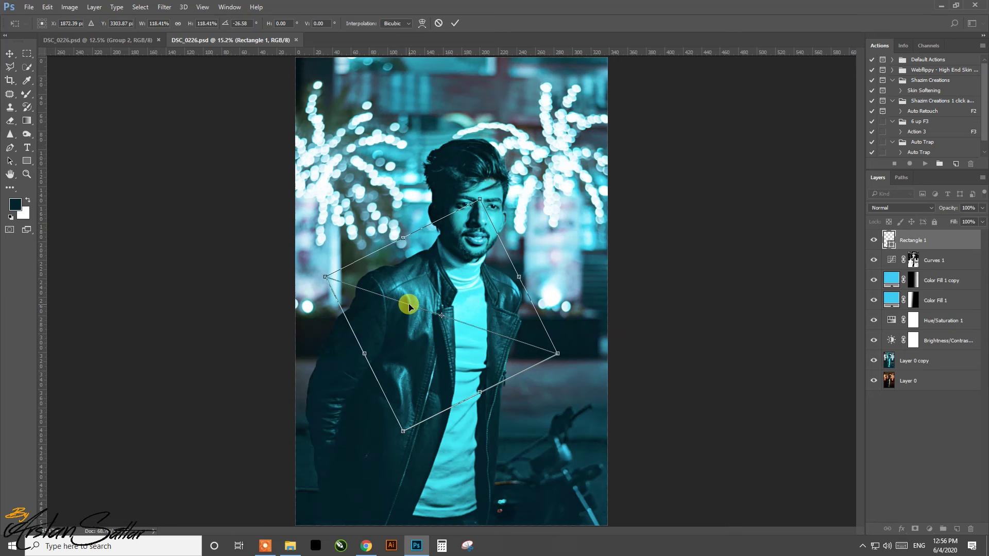
pyautogui.press('Return')
pyautogui.hotkey('ctrl', 's')
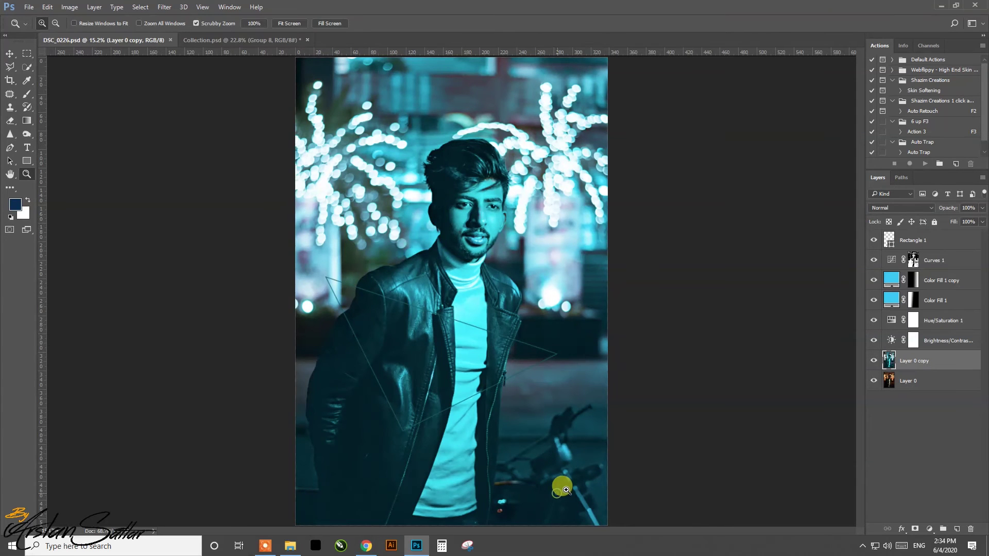
# Zoom in and clone-stamp street texture over the motorbike and its handlebar.
pyautogui.moveTo(556, 494)
pyautogui.mouseDown()
pyautogui.moveTo(589, 463)
pyautogui.moveTo(585, 370)
pyautogui.mouseUp()
pyautogui.press('v')
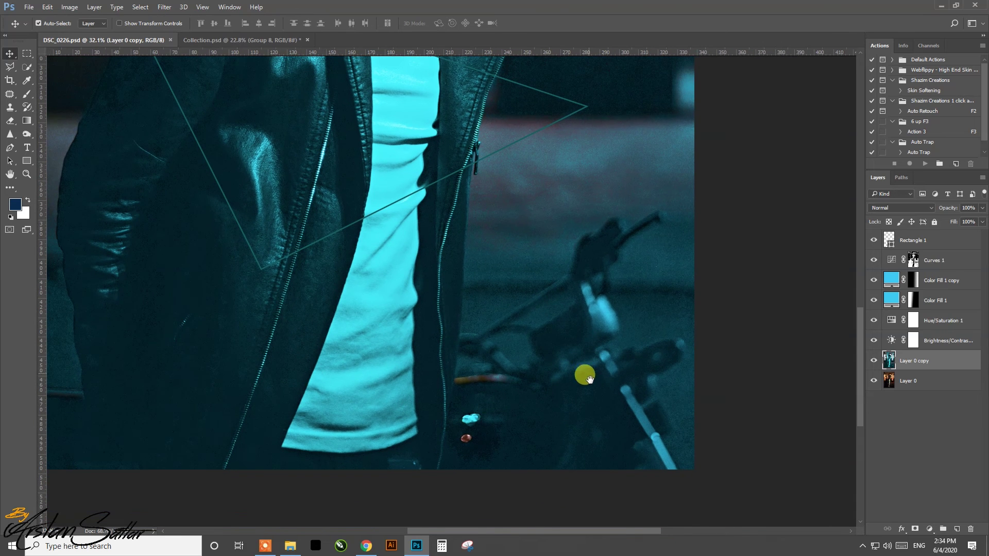
pyautogui.click(10, 110)
pyautogui.press(']')
pyautogui.press(']')
pyautogui.press(']')
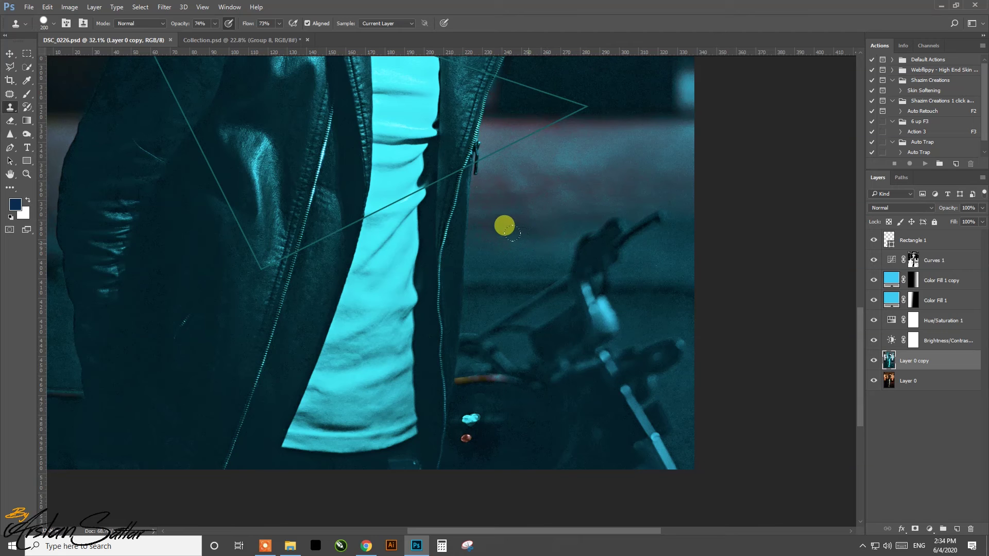
pyautogui.press(']')
pyautogui.click(569, 236)
pyautogui.moveTo(570, 236); pyautogui.dragTo(630, 219)
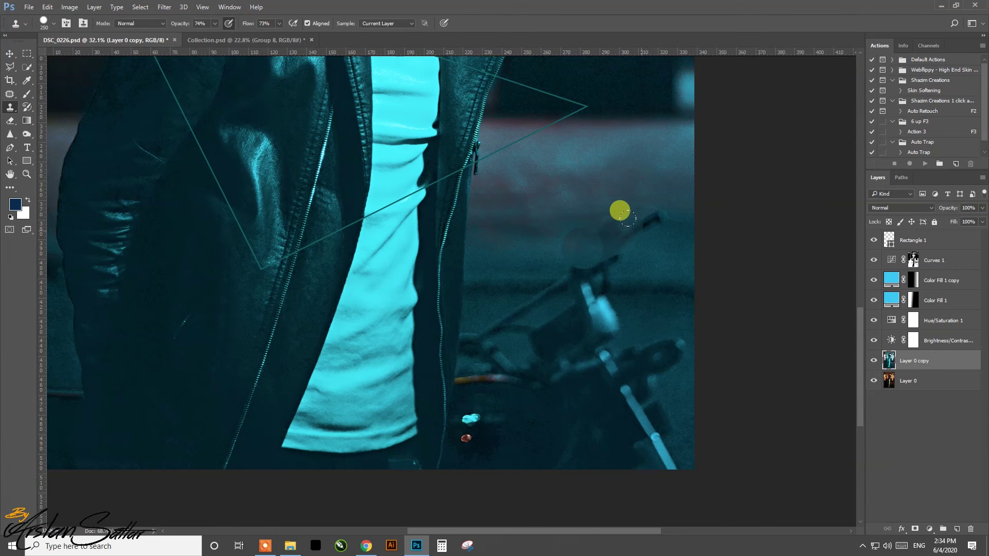
pyautogui.moveTo(279, 23); pyautogui.dragTo(196, 31)
pyautogui.press('[')
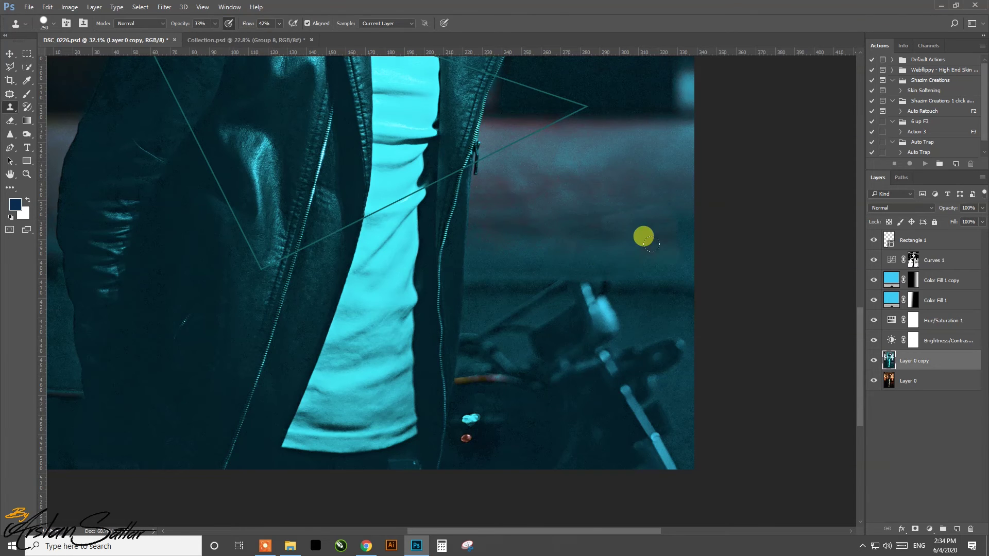
pyautogui.moveTo(655, 326)
pyautogui.mouseDown()
pyautogui.moveTo(574, 289)
pyautogui.moveTo(592, 270)
pyautogui.moveTo(661, 330)
pyautogui.moveTo(652, 327)
pyautogui.moveTo(640, 424)
pyautogui.moveTo(669, 412)
pyautogui.moveTo(627, 385)
pyautogui.mouseUp()
pyautogui.press('[')
# Lasso the remaining bike parts, Content-Aware Fill them, and deselect.
pyautogui.press('j')
pyautogui.moveTo(460, 484); pyautogui.dragTo(453, 490)
pyautogui.hotkey('shift', 'F5')
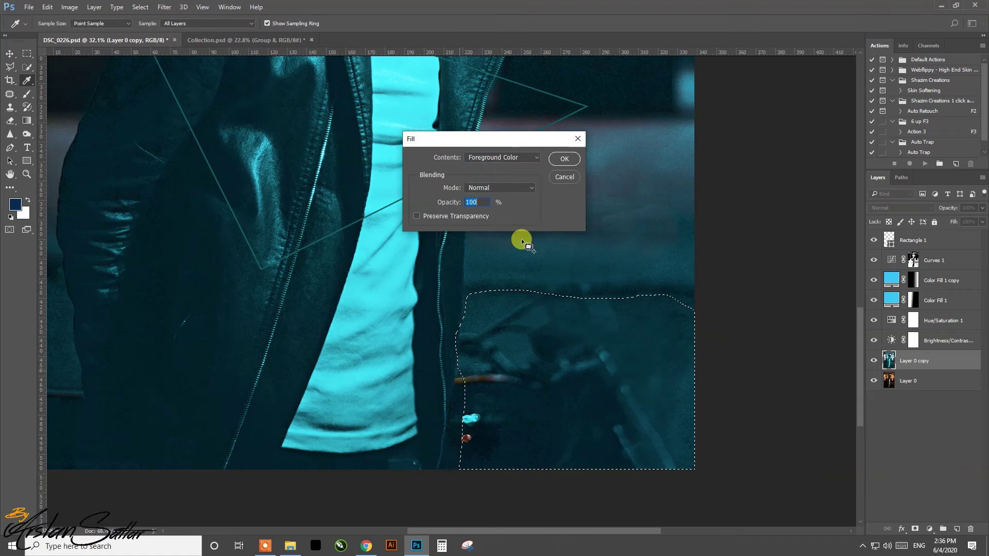
pyautogui.click(565, 157)
pyautogui.click(548, 348)
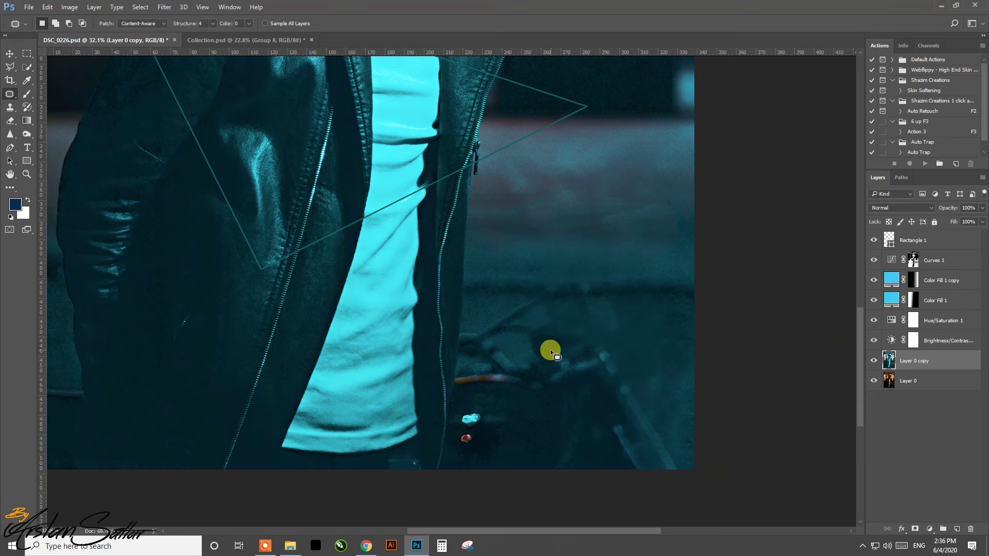
pyautogui.press('s')
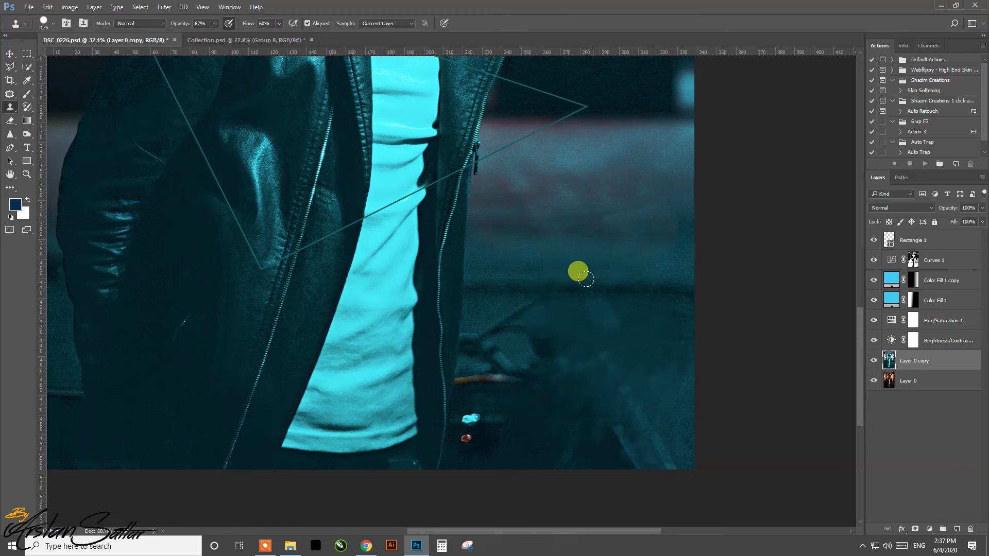
# Adjust the brush settings and hide the adjustment layers to compare the cleanup.
pyautogui.press('b')
pyautogui.moveTo(201, 23); pyautogui.dragTo(214, 22)
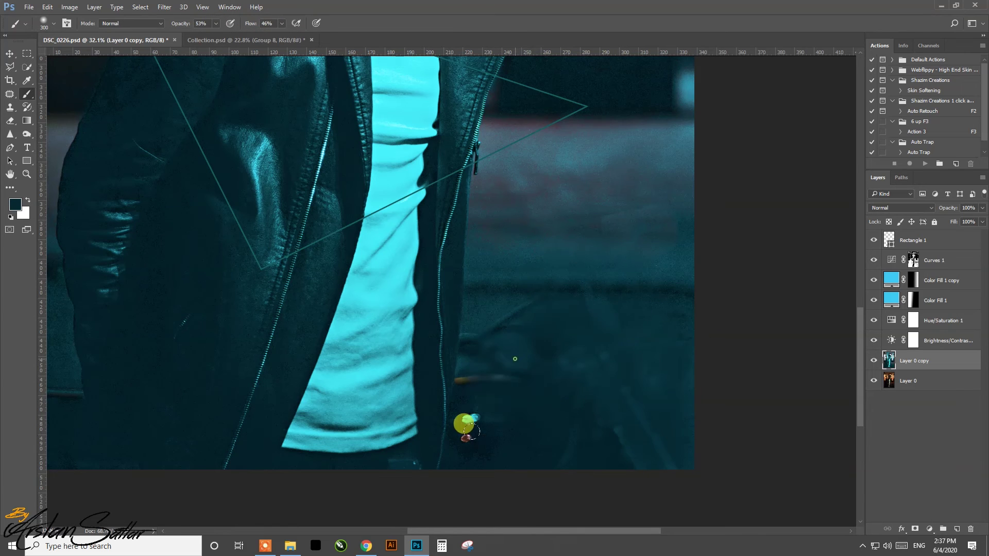
pyautogui.click(874, 341)
pyautogui.moveTo(875, 321); pyautogui.dragTo(874, 240)
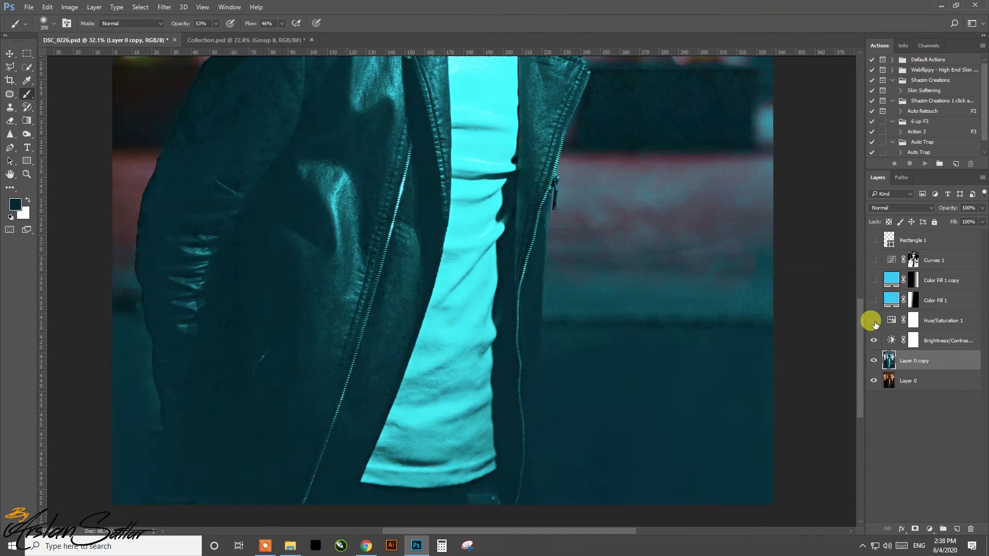
# Toggle Curves 1 to compare, then undo back to before the Curves adjustment.
pyautogui.moveTo(874, 340); pyautogui.dragTo(873, 240)
pyautogui.press('v')
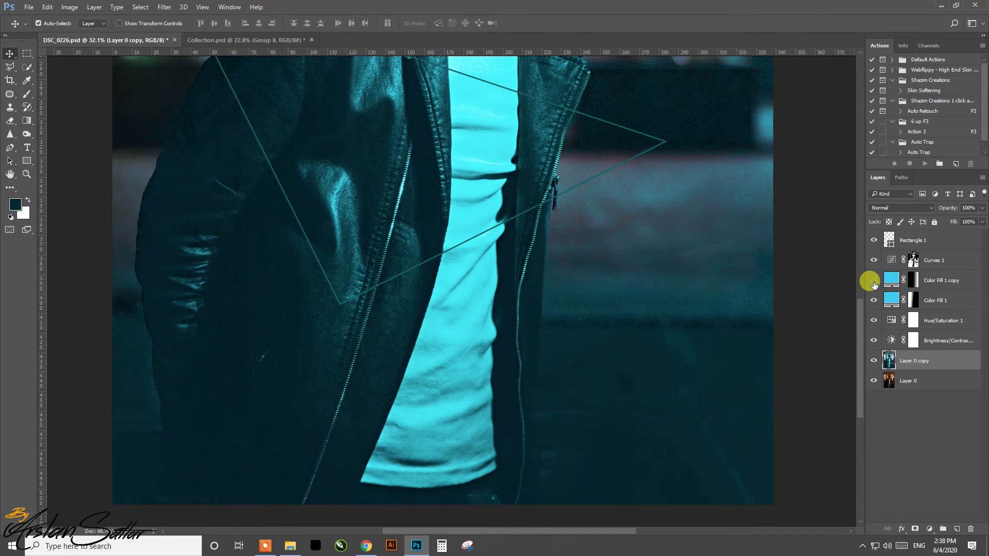
pyautogui.click(874, 260)
pyautogui.click(873, 260)
pyautogui.click(873, 260)
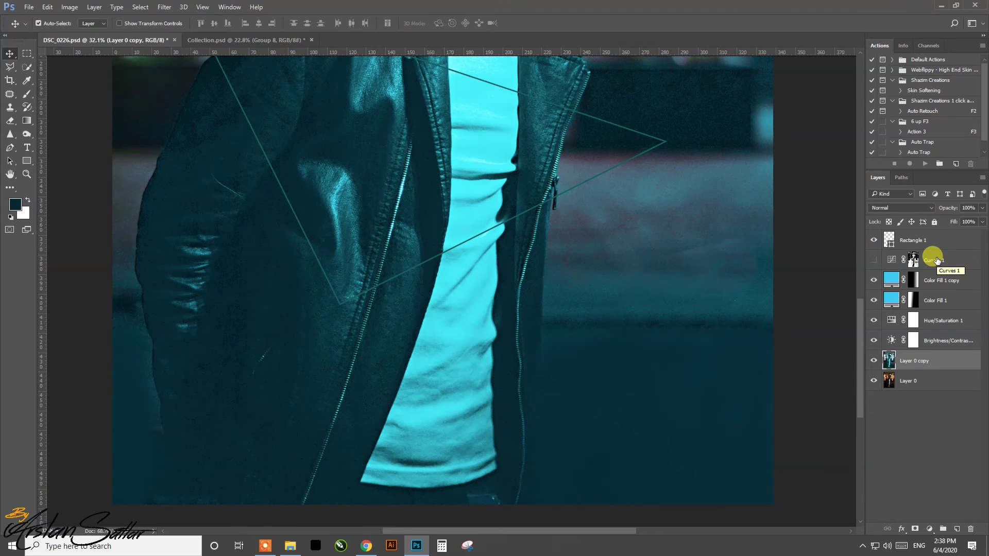
pyautogui.press('Delete')
pyautogui.hotkey('ctrl', 'alt', 'z')
pyautogui.hotkey('ctrl', 'alt', 'z')
pyautogui.hotkey('ctrl', 'alt', 'z')
pyautogui.hotkey('ctrl', 'alt', 'z')
pyautogui.hotkey('ctrl', '0')
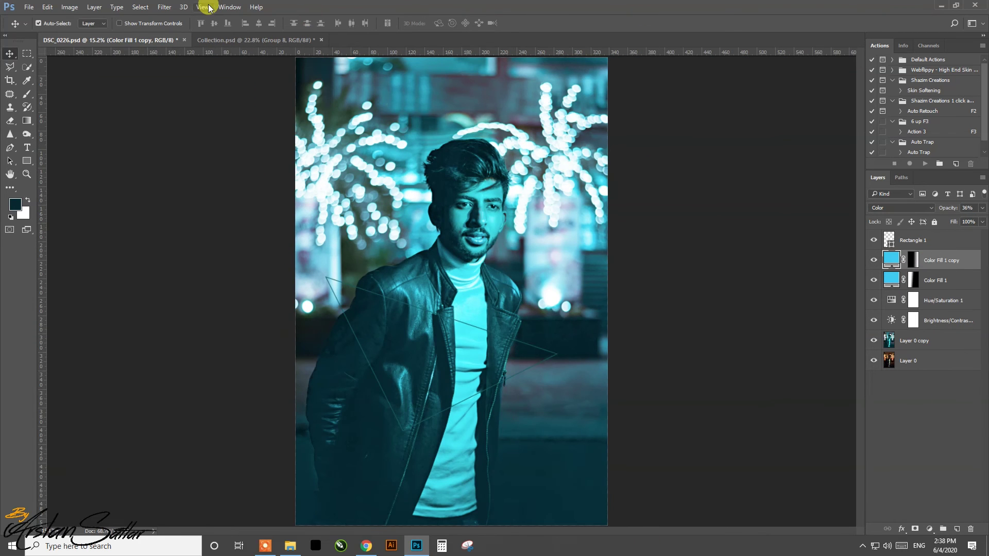
# Color Range-select Layer 0 copy and add a Curves layer darkening the midtones.
pyautogui.click(913, 344)
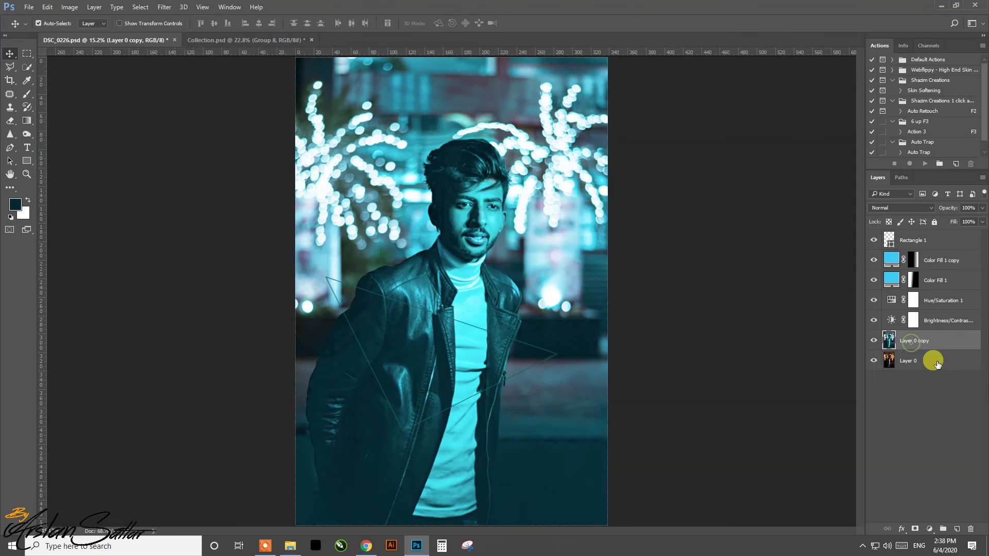
pyautogui.click(149, 8)
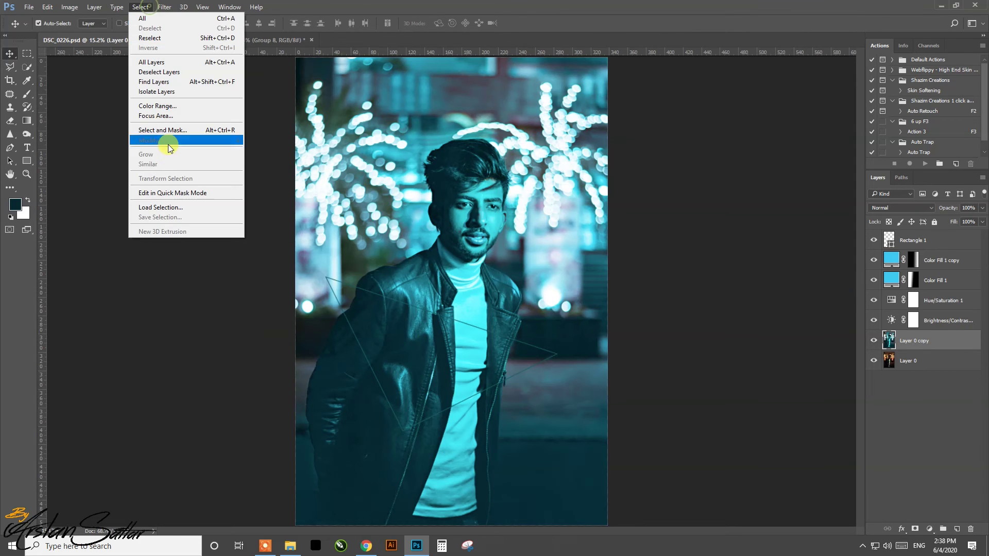
pyautogui.click(152, 106)
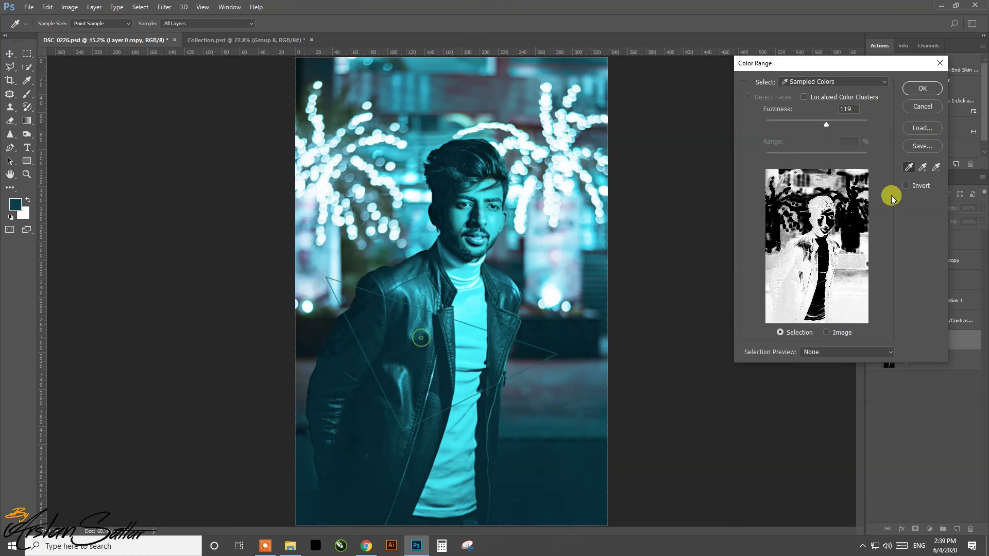
pyautogui.click(921, 90)
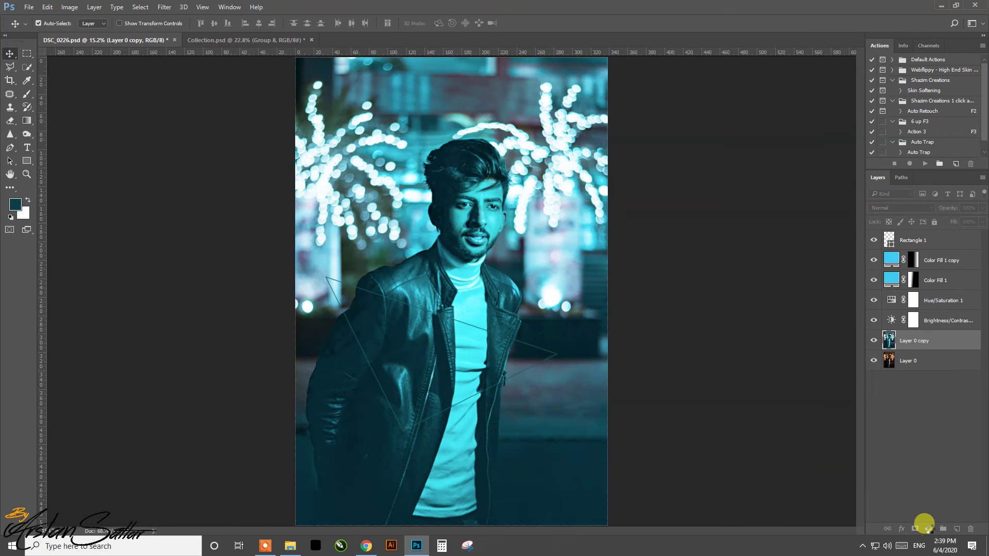
pyautogui.click(929, 529)
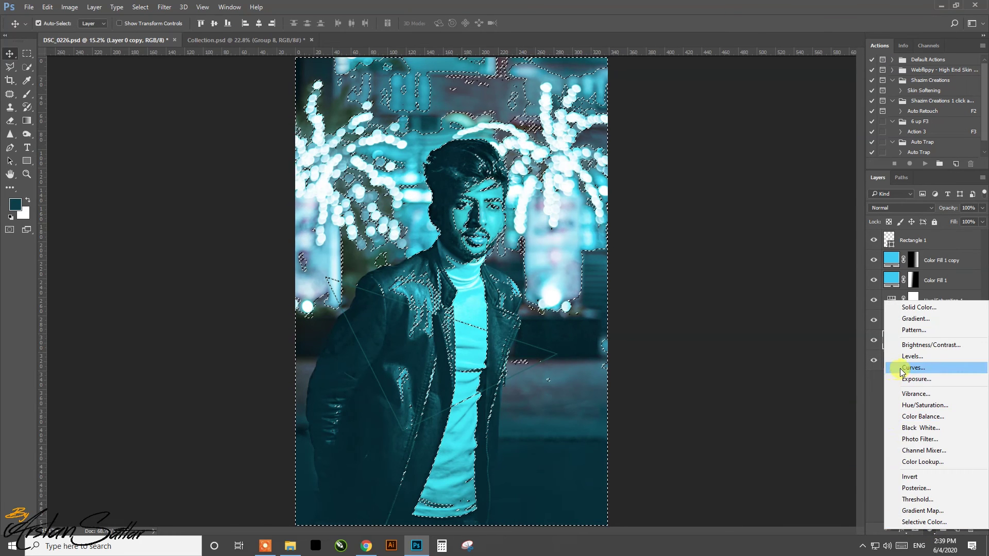
pyautogui.click(900, 369)
pyautogui.moveTo(759, 314); pyautogui.dragTo(764, 322)
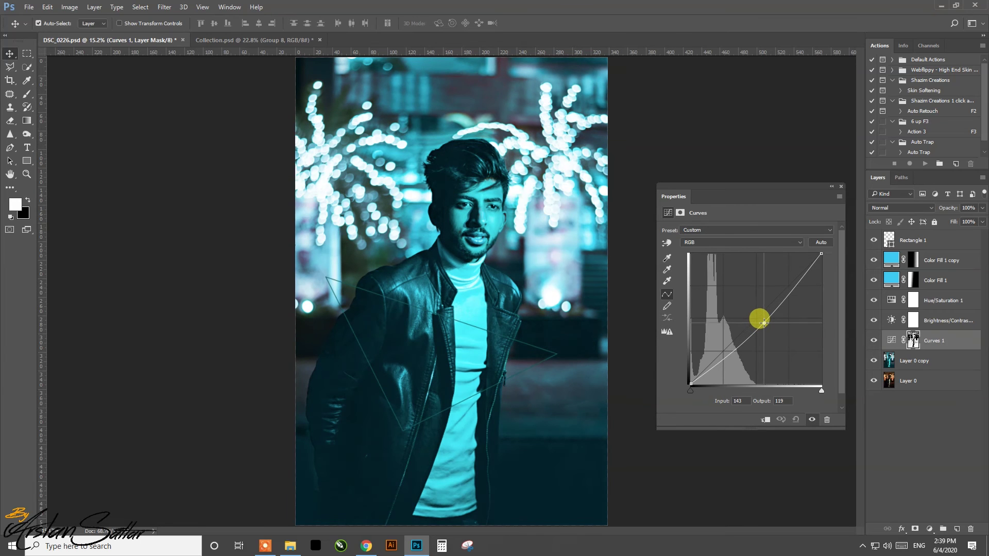
pyautogui.click(840, 187)
pyautogui.click(915, 361)
# Liquify the top of the man's hair into a taller quiff and apply it.
pyautogui.click(149, 8)
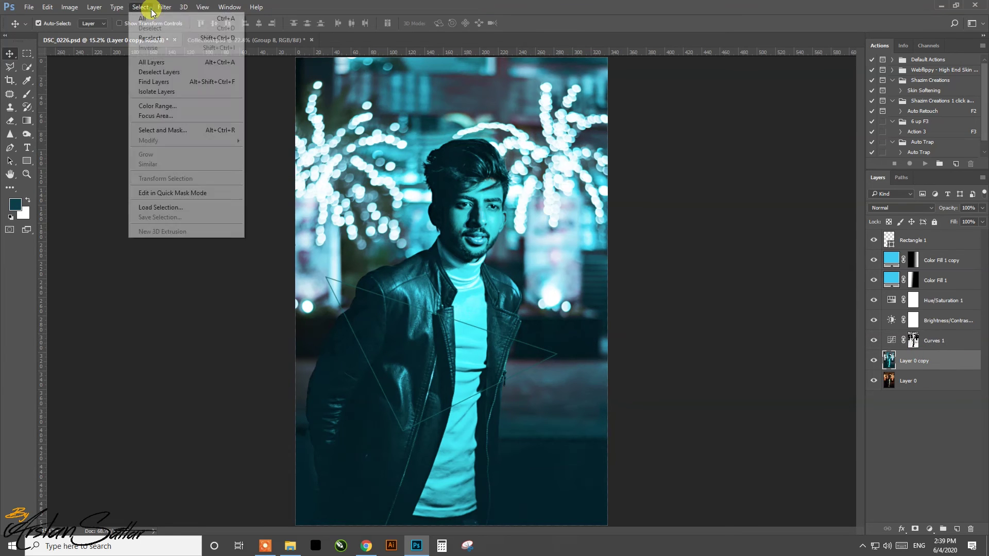
pyautogui.moveTo(164, 8)
pyautogui.click(170, 85)
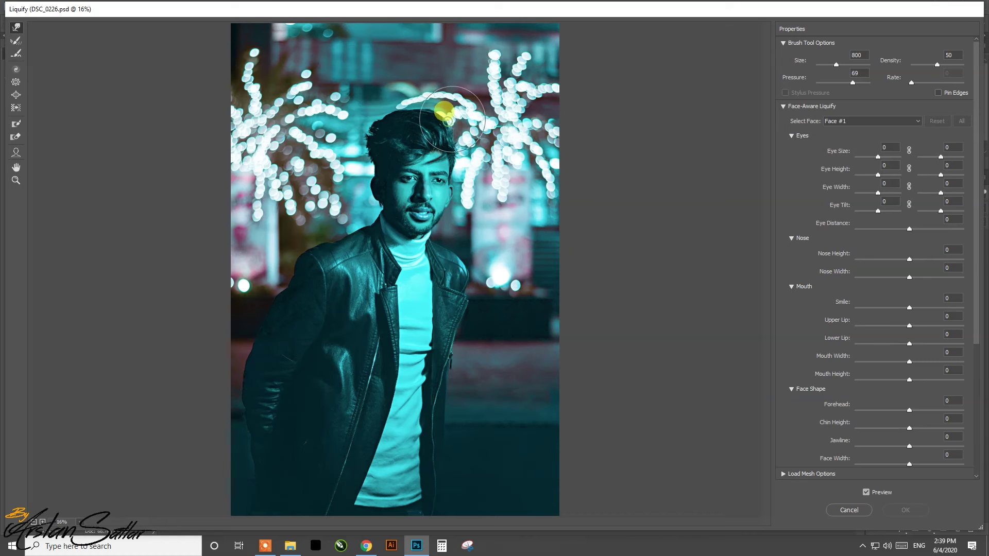
pyautogui.moveTo(455, 103); pyautogui.dragTo(406, 106)
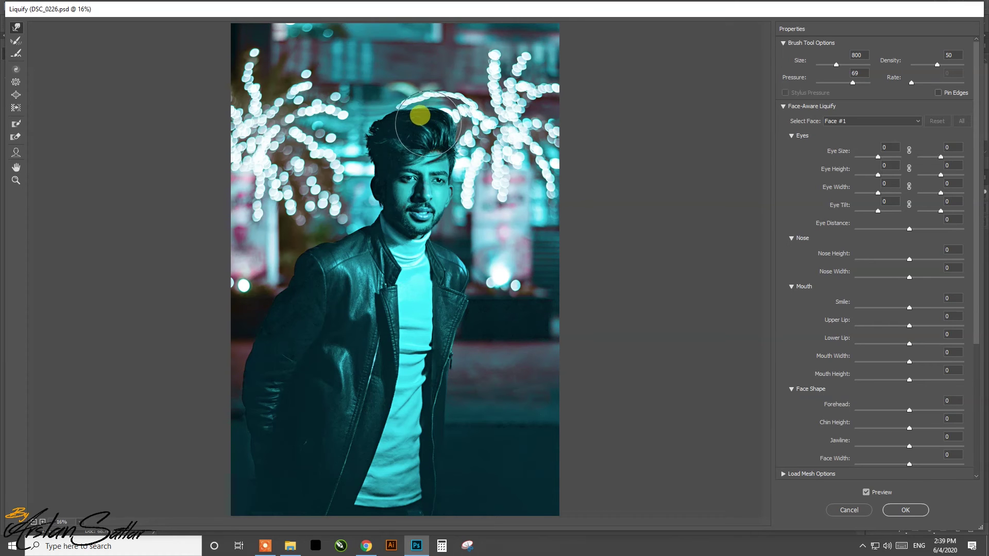
pyautogui.moveTo(406, 106); pyautogui.dragTo(393, 110)
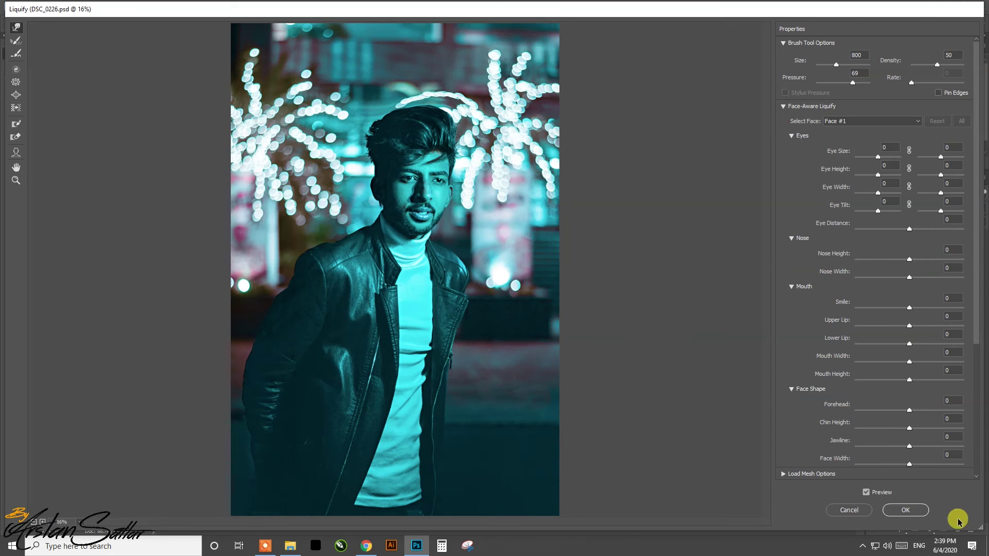
pyautogui.click(926, 511)
pyautogui.click(9, 54)
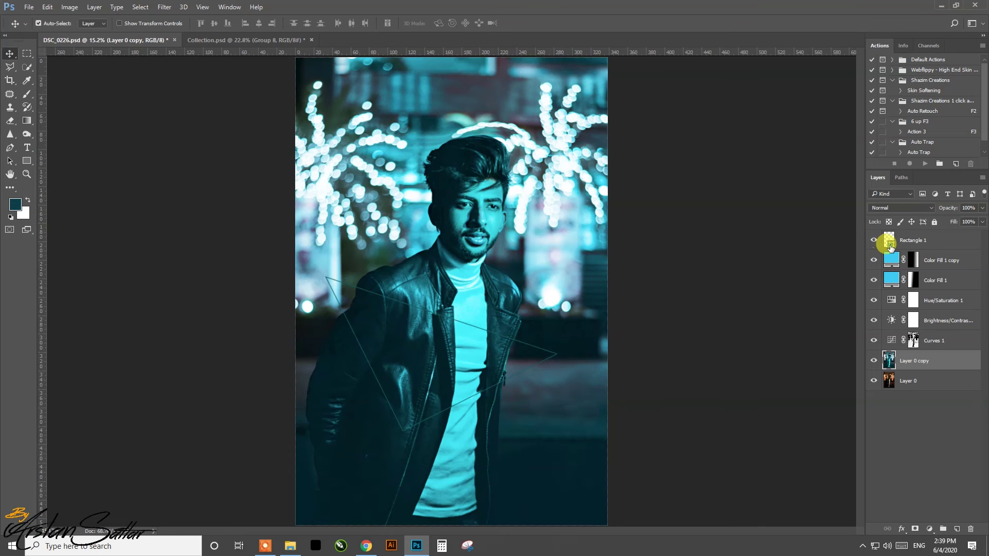
# Set the Rectangle 1 shape colour to C50 M0 Y0.
pyautogui.click(890, 248)
pyautogui.doubleClick(890, 246)
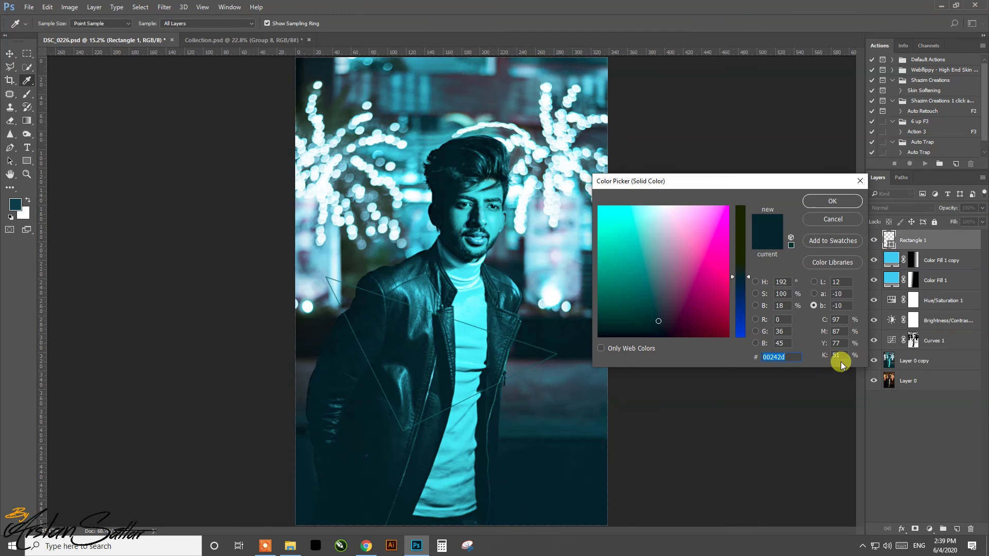
pyautogui.click(839, 320)
pyautogui.write('50')
pyautogui.press('Tab')
pyautogui.write('0')
pyautogui.press('Tab')
pyautogui.write('0')
pyautogui.press('Return')
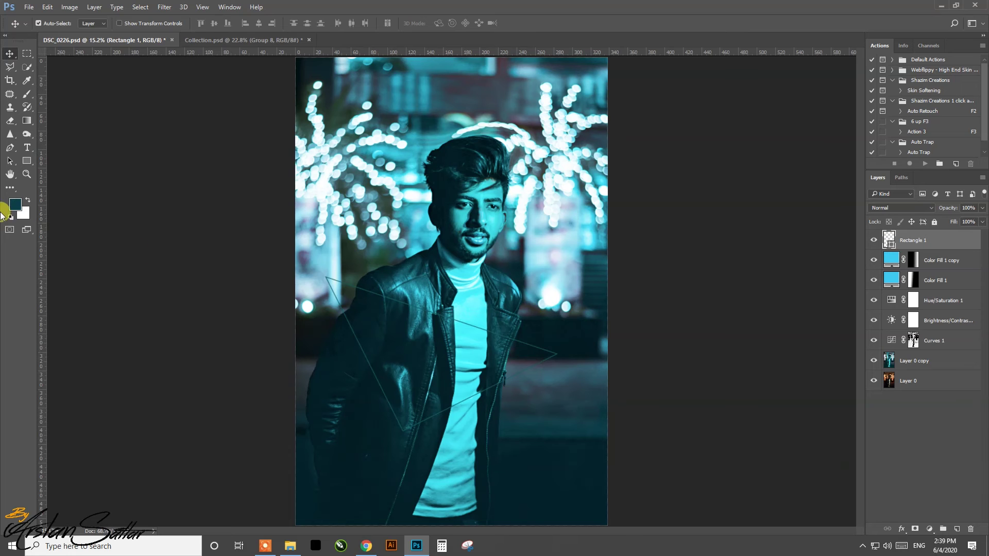
# Set the foreground colour to C55 M0 Y2 and add a new empty layer.
pyautogui.click(15, 203)
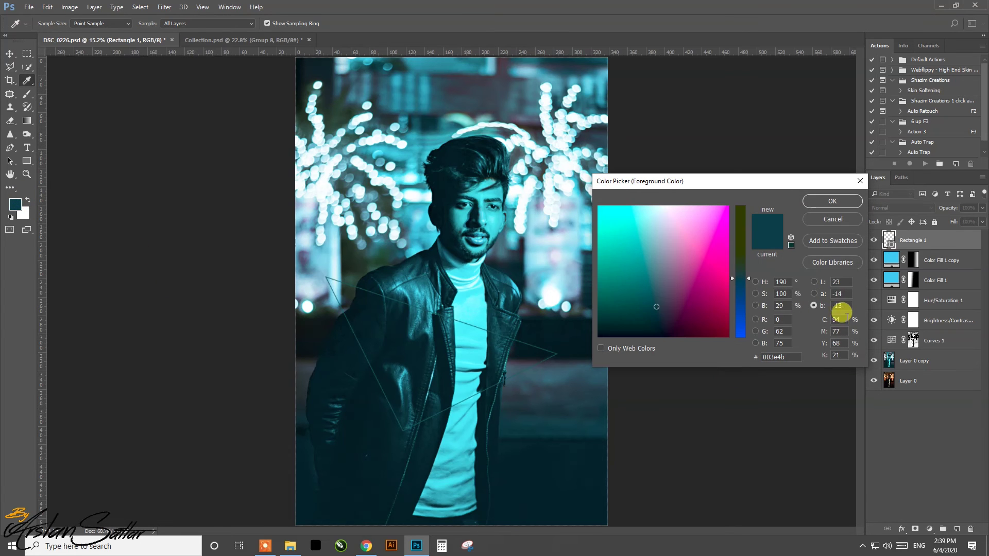
pyautogui.write('55')
pyautogui.press('Tab')
pyautogui.write('0')
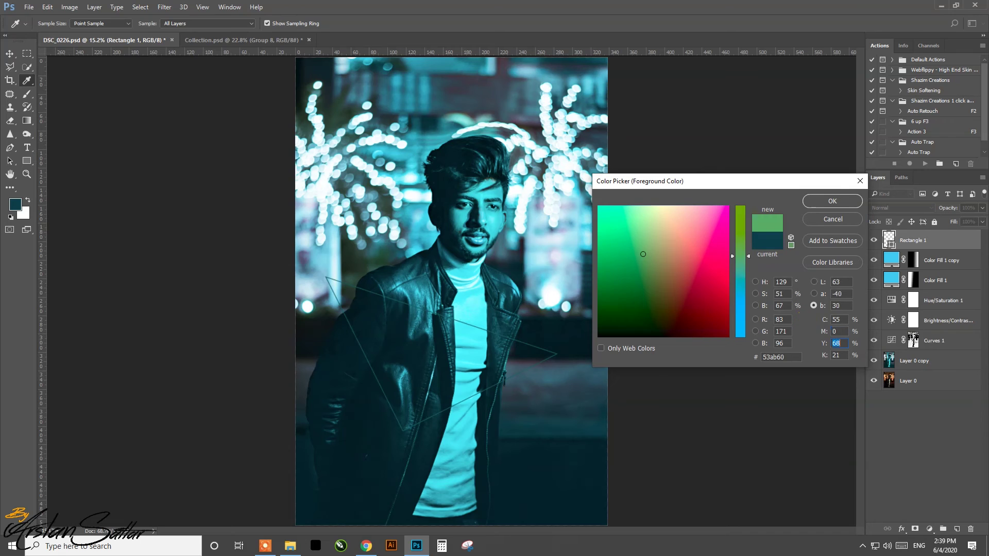
pyautogui.press('Tab')
pyautogui.write('2')
pyautogui.press('Return')
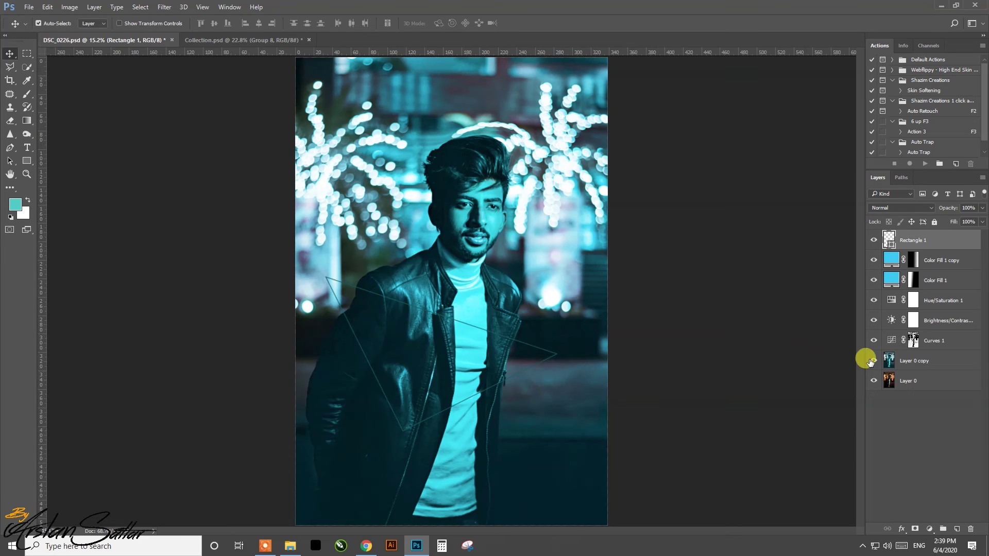
pyautogui.click(957, 528)
# Select Rectangle 1 and set its shape stroke width to 10 px.
pyautogui.keyDown('shift'); pyautogui.click(907, 260); pyautogui.keyUp('shift')
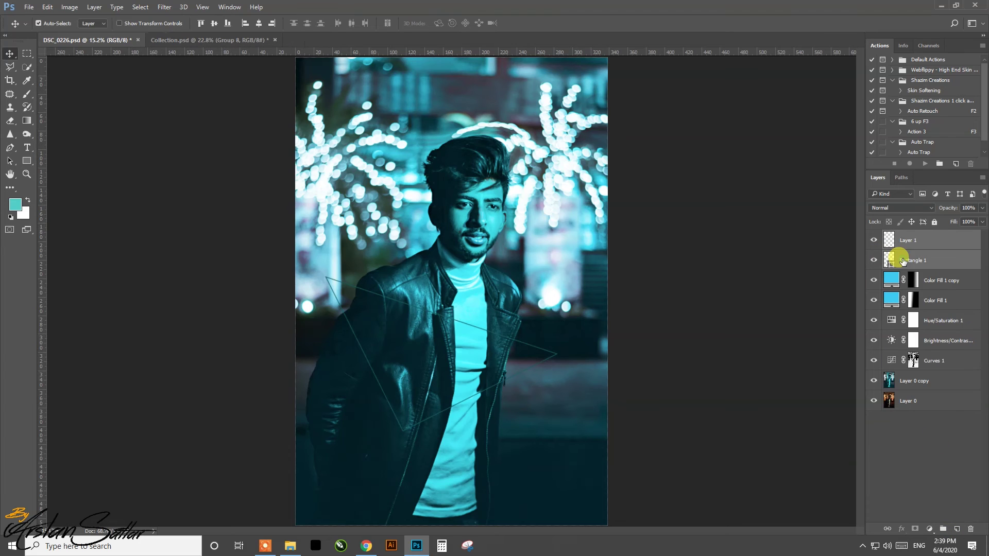
pyautogui.click(889, 263)
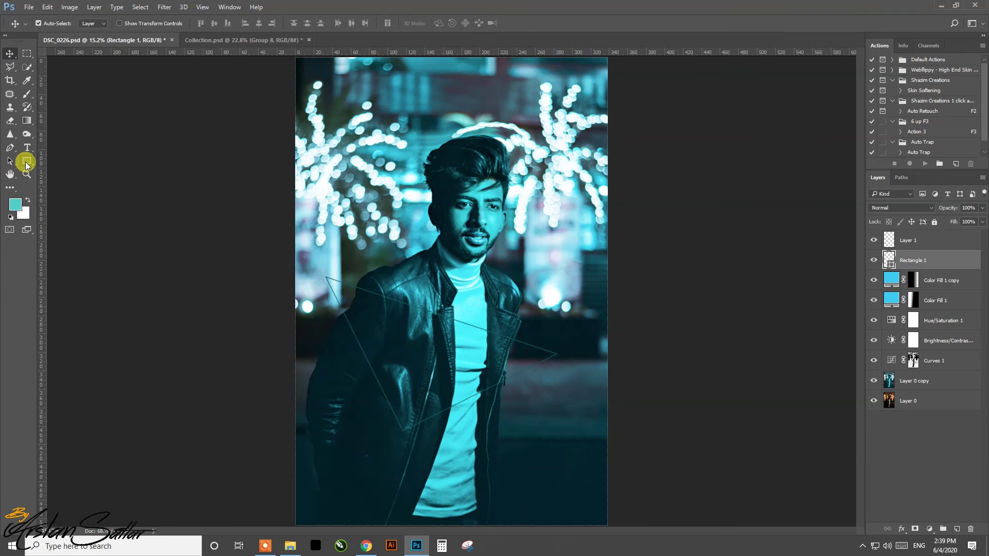
pyautogui.click(26, 162)
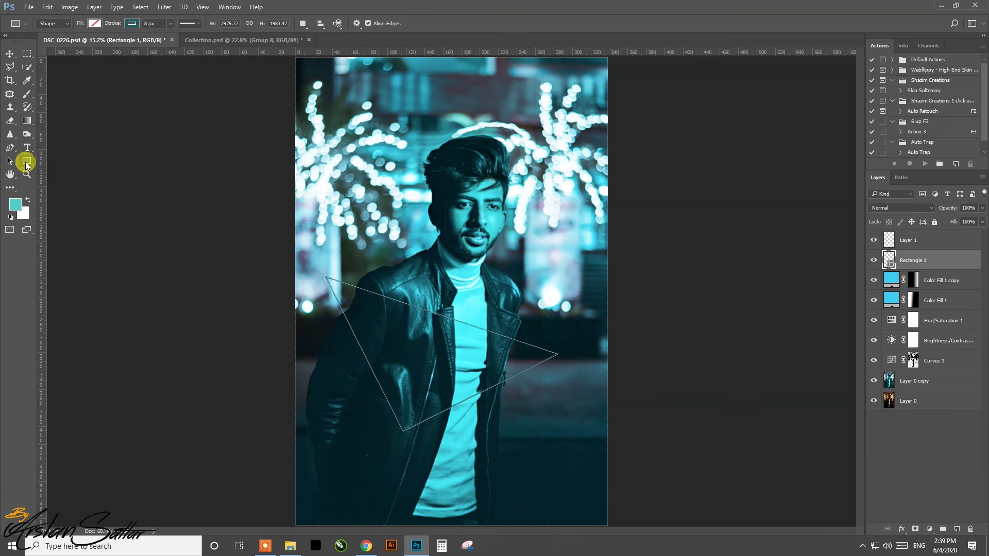
pyautogui.click(170, 26)
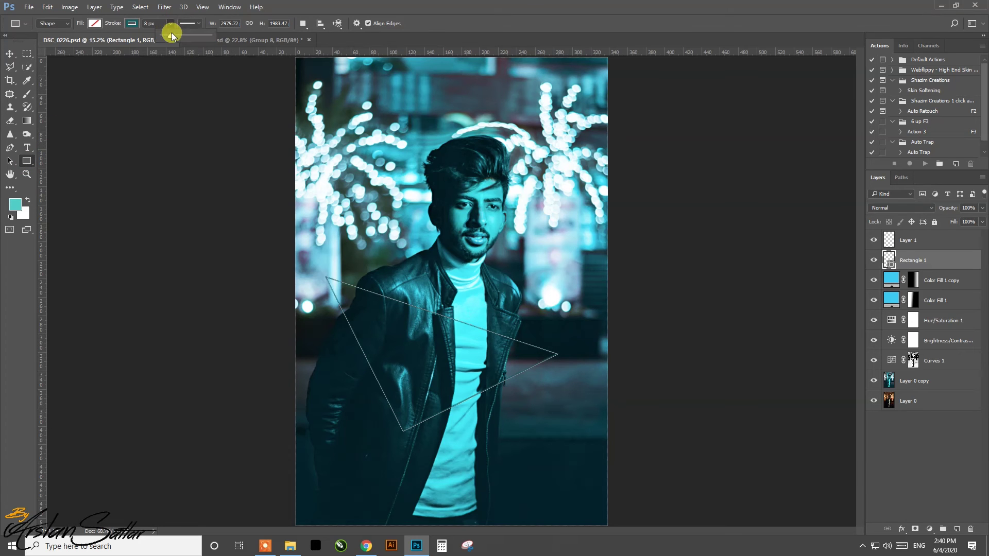
pyautogui.click(154, 24)
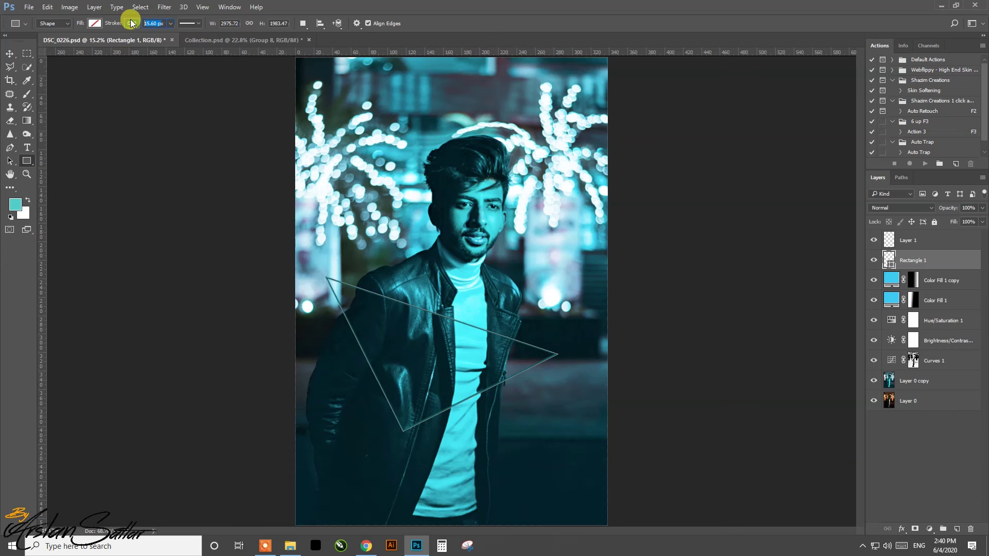
pyautogui.press('Return')
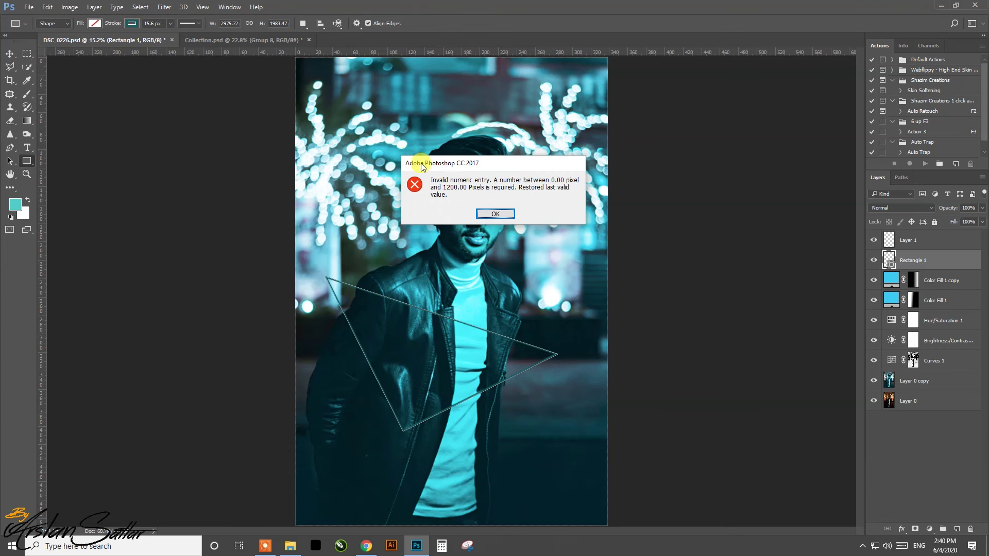
pyautogui.click(492, 217)
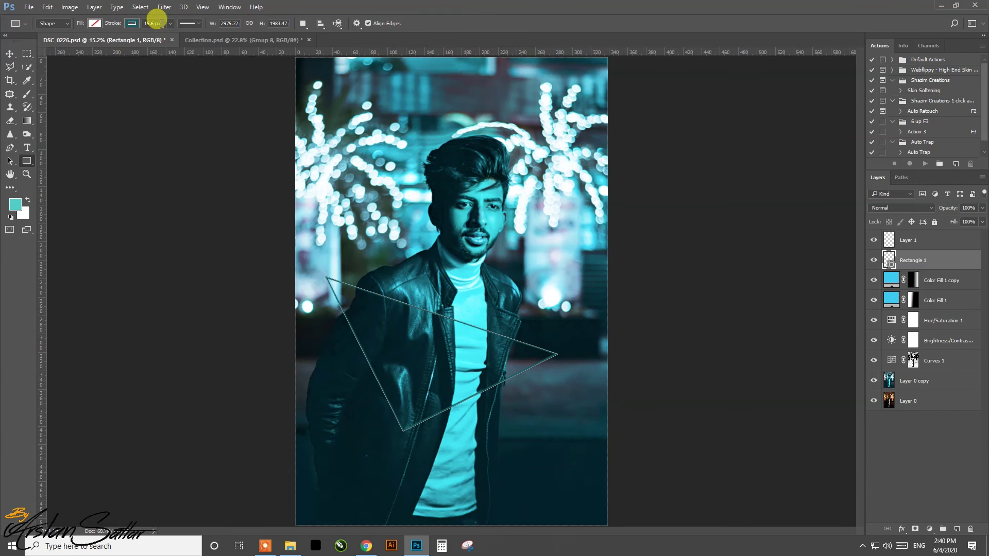
# Set the triangle's stroke colour to a custom cyan of C50 M0 Y27.
pyautogui.click(132, 23)
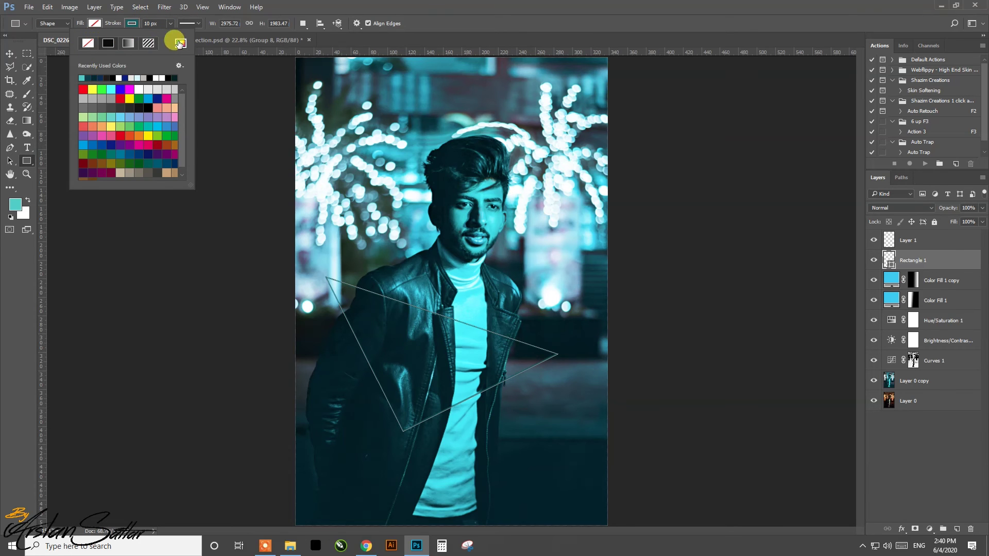
pyautogui.click(179, 43)
pyautogui.click(837, 319)
pyautogui.write('50')
pyautogui.write('0')
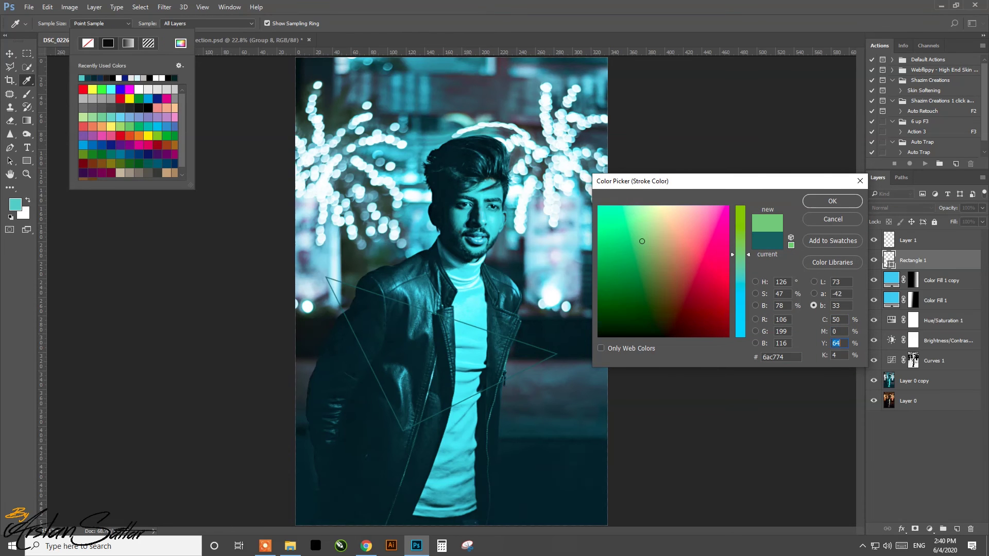
pyautogui.press('Tab')
pyautogui.write('27')
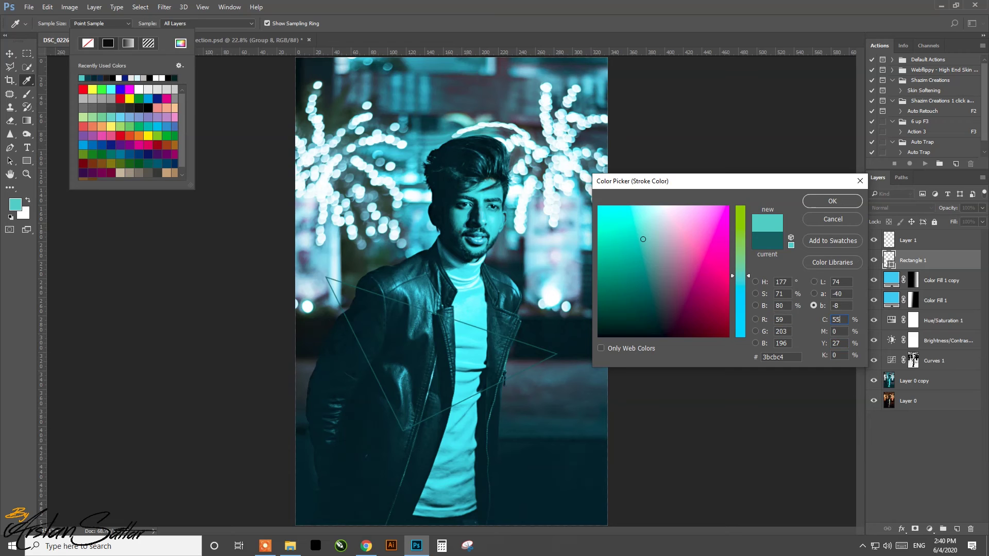
pyautogui.press('Return')
pyautogui.press('Return')
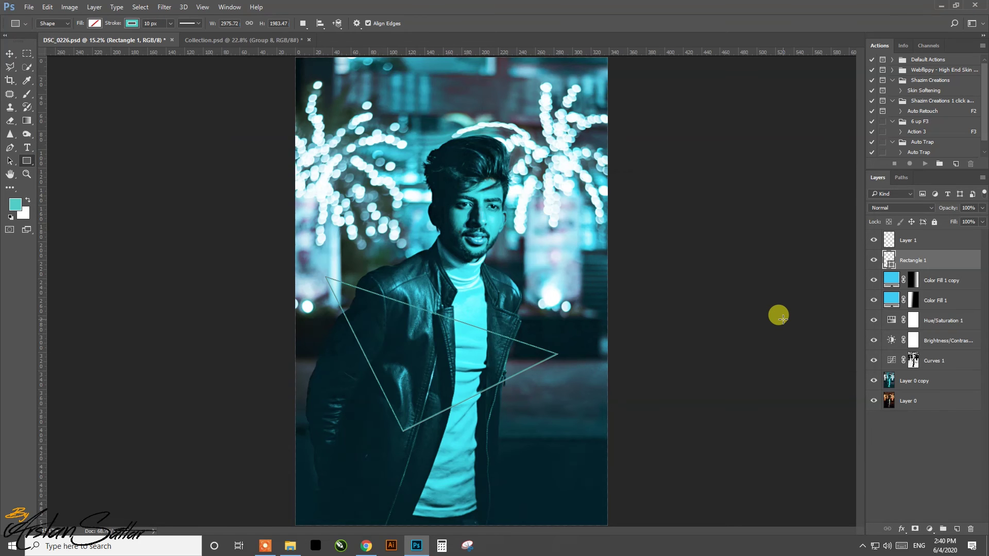
# Zoom in on the jacket and review the shape mode and stroke style options.
pyautogui.press('z')
pyautogui.moveTo(539, 362)
pyautogui.mouseDown()
pyautogui.moveTo(584, 375)
pyautogui.moveTo(555, 363)
pyautogui.mouseUp()
pyautogui.press('u')
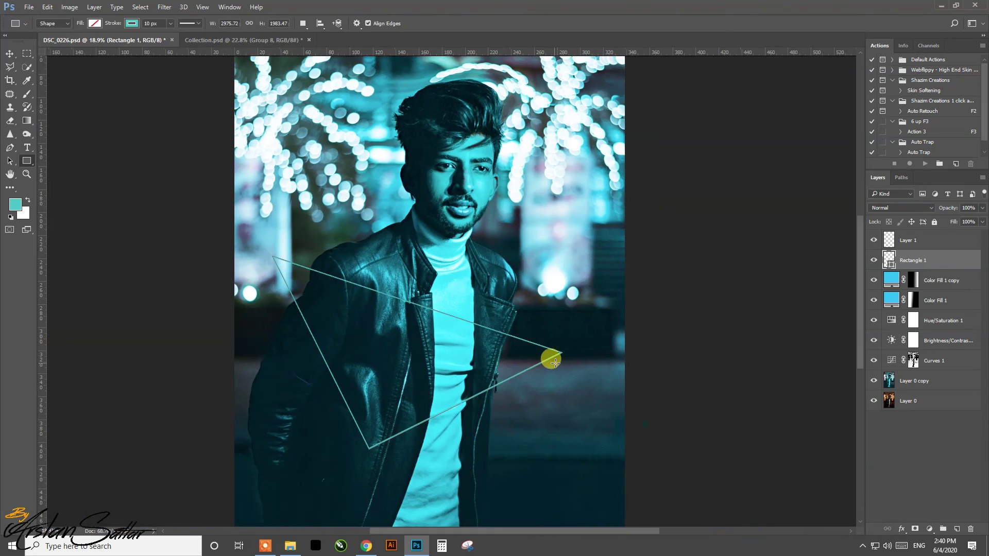
pyautogui.click(66, 23)
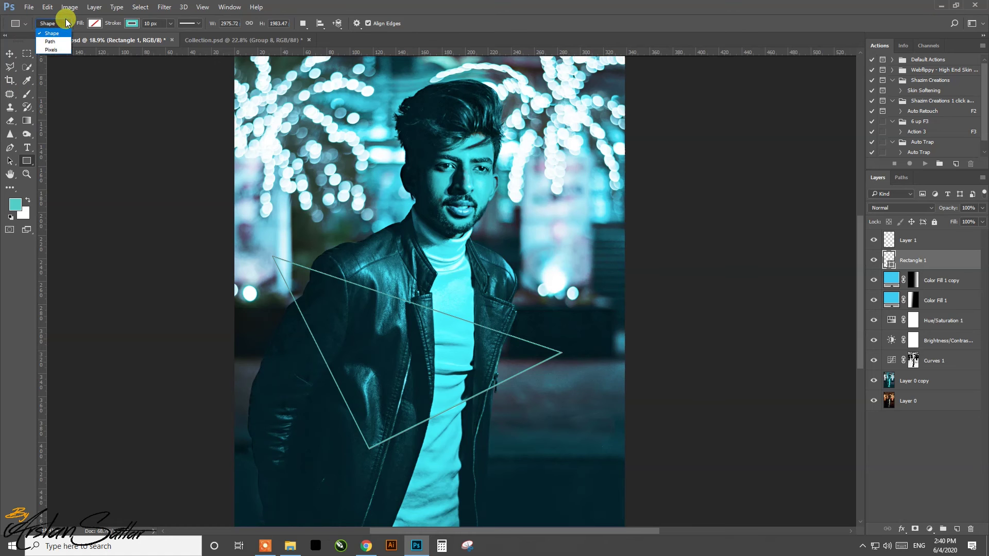
pyautogui.click(66, 23)
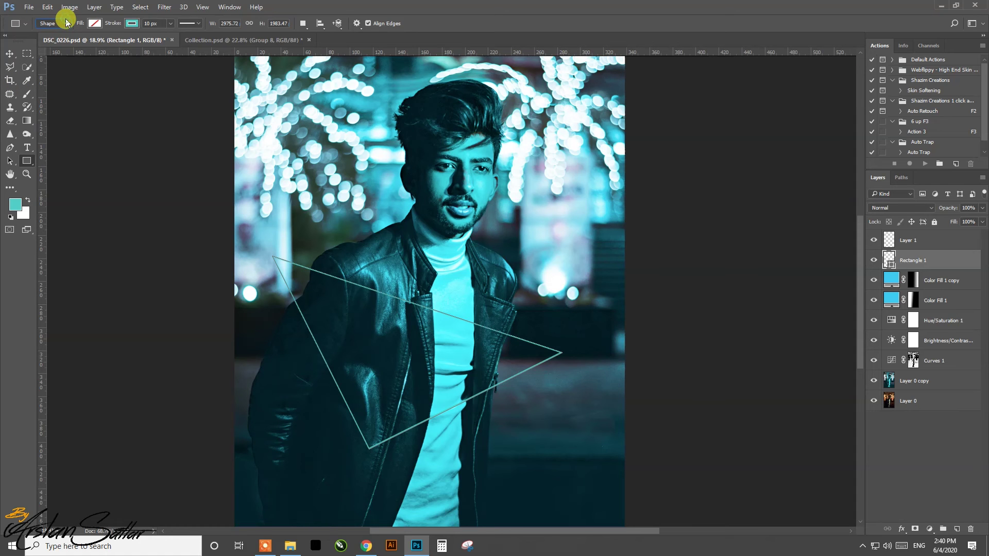
pyautogui.click(196, 24)
pyautogui.click(196, 24)
pyautogui.click(9, 54)
pyautogui.click(137, 195)
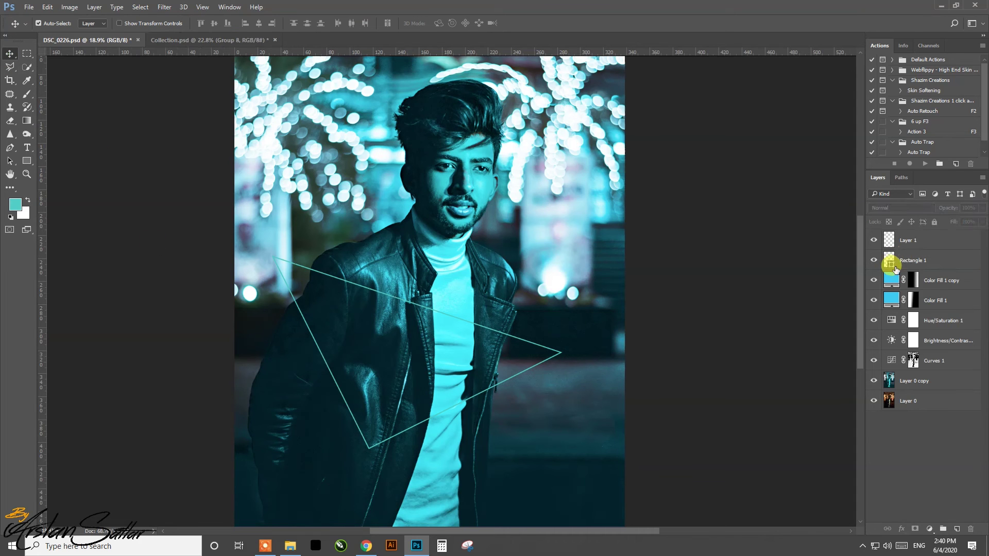
# Merge Rectangle 1 into Layer 1 with Ctrl+E.
pyautogui.click(913, 241)
pyautogui.keyDown('shift'); pyautogui.click(913, 260); pyautogui.keyUp('shift')
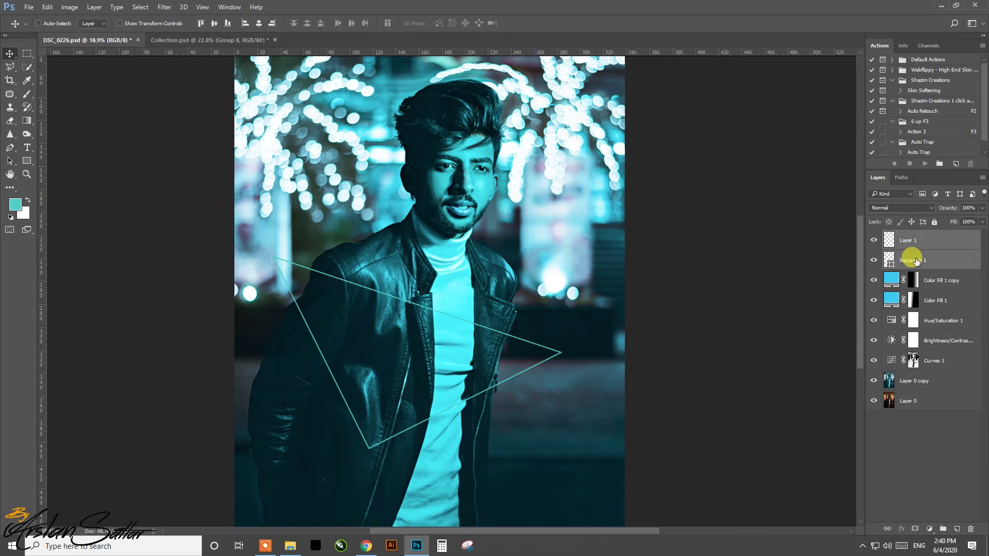
pyautogui.hotkey('ctrl', 'e')
pyautogui.keyDown('ctrl'); pyautogui.click(910, 241); pyautogui.keyUp('ctrl')
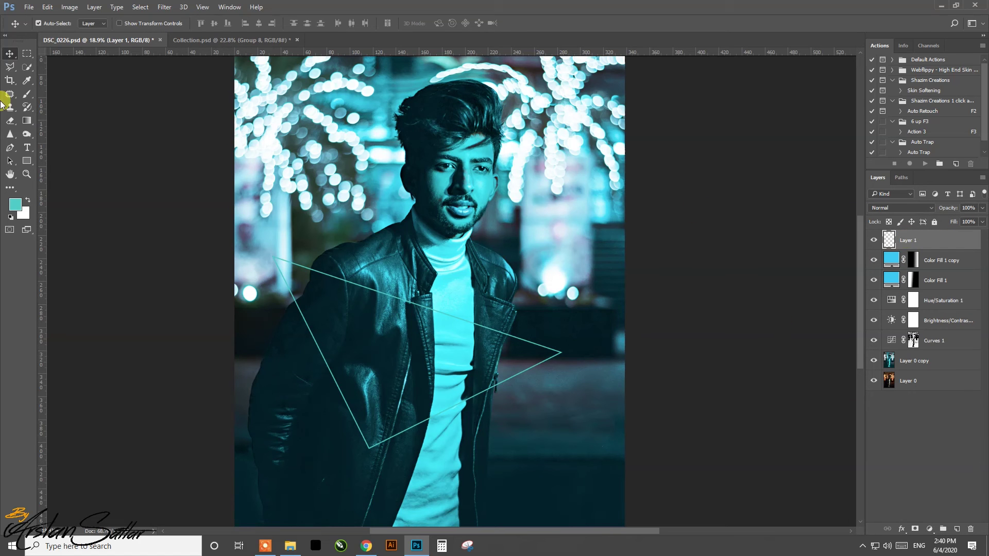
# Erase the triangle strokes over the jacket with a smaller eraser, then load Layer 1's outline as a selection.
pyautogui.click(11, 117)
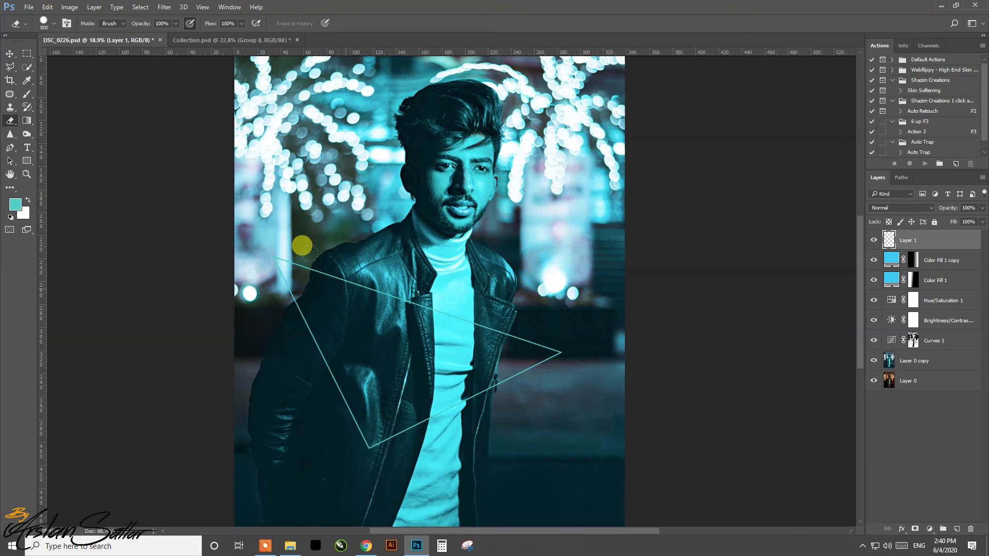
pyautogui.press('[')
pyautogui.press('[')
pyautogui.press('[')
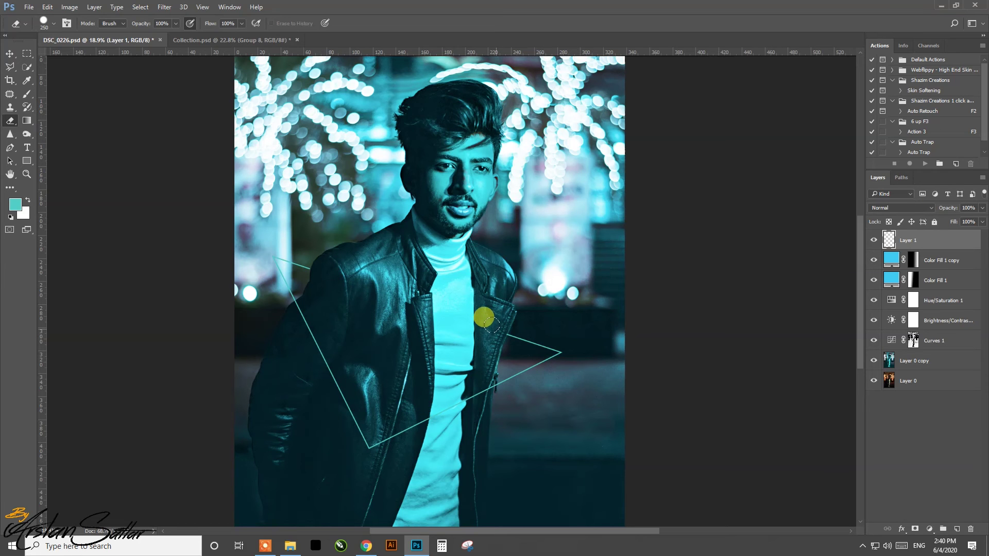
pyautogui.click(10, 54)
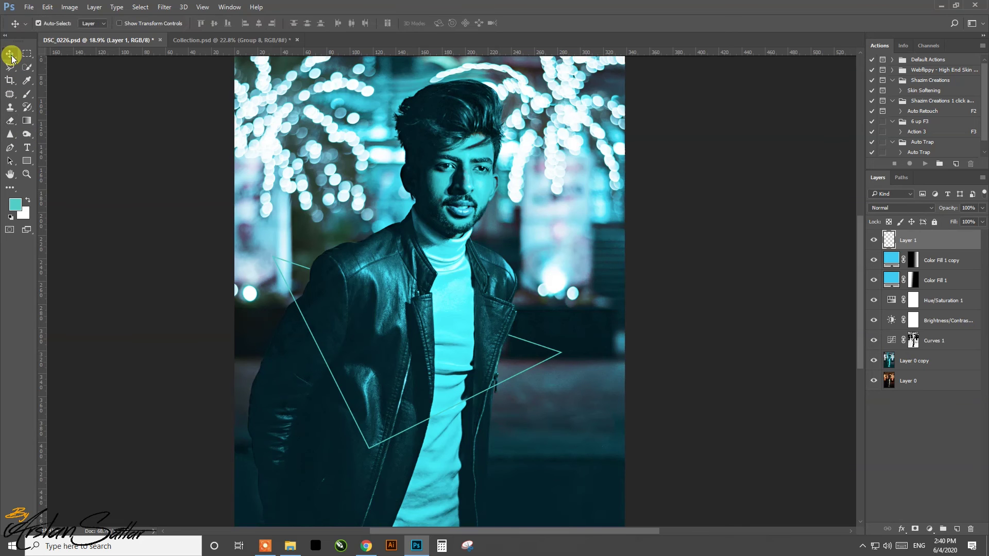
pyautogui.keyDown('ctrl'); pyautogui.click(889, 243); pyautogui.keyUp('ctrl')
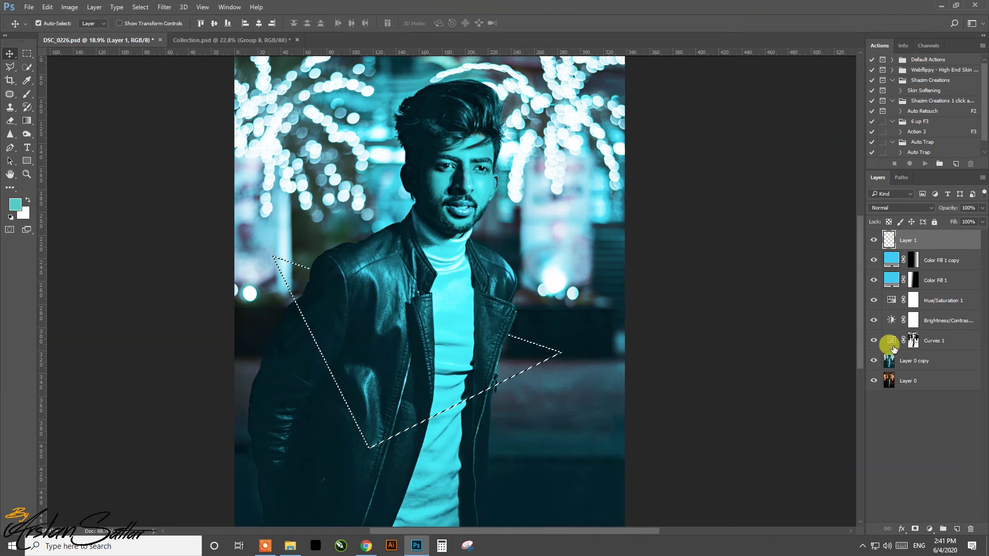
pyautogui.click(931, 527)
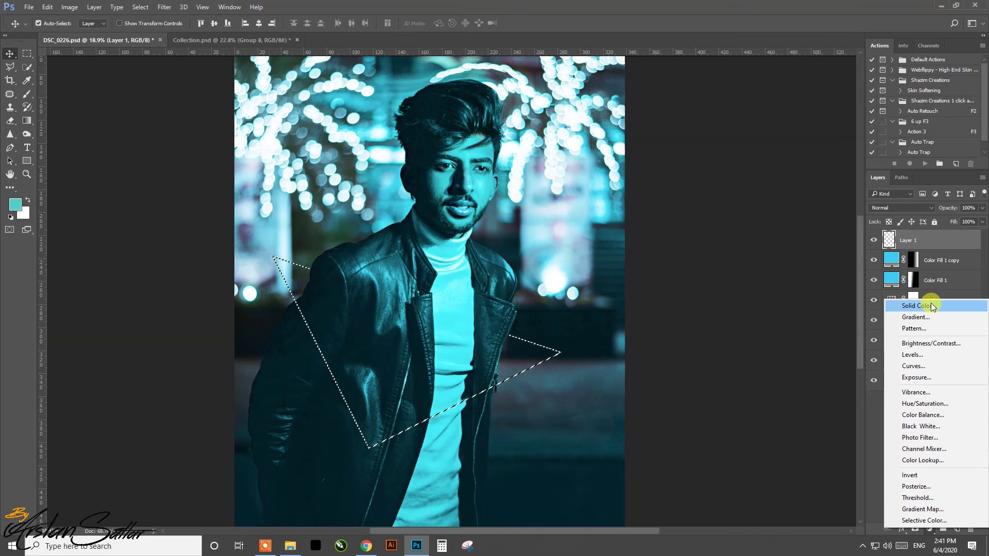
# Add a triangle-masked Gradient Fill with a #52d2f7 light sky-blue stop fading to transparency.
pyautogui.click(930, 317)
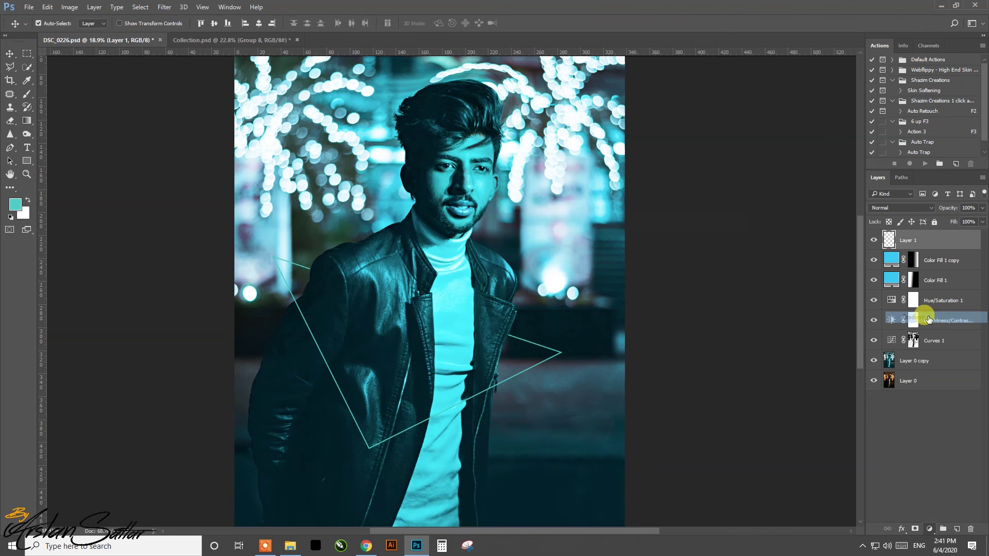
pyautogui.click(641, 245)
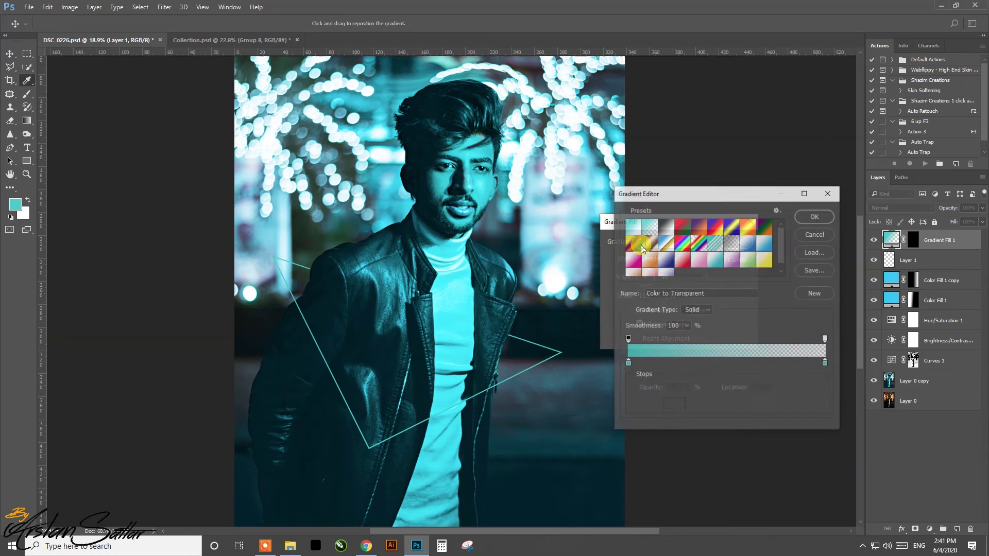
pyautogui.click(628, 365)
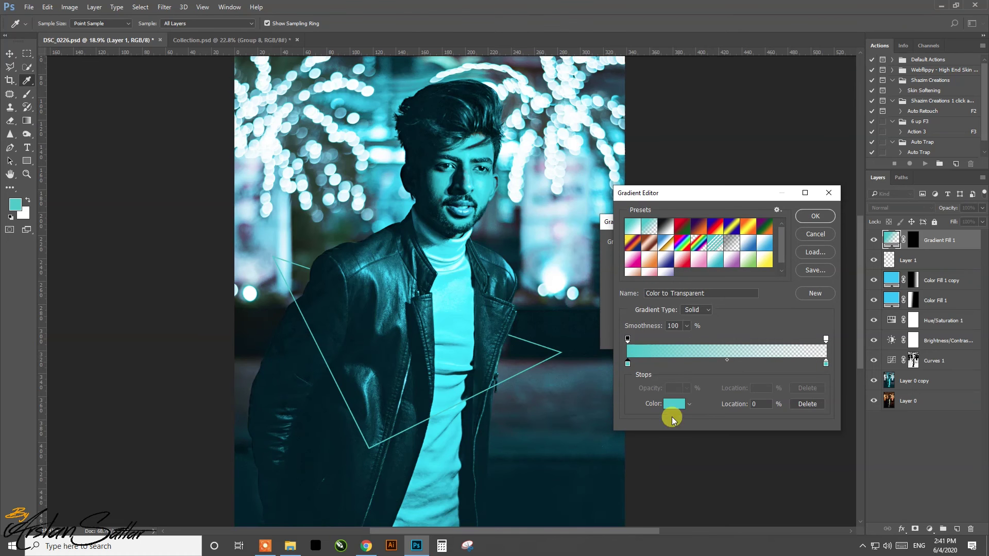
pyautogui.click(674, 404)
pyautogui.write('50')
pyautogui.press('Tab')
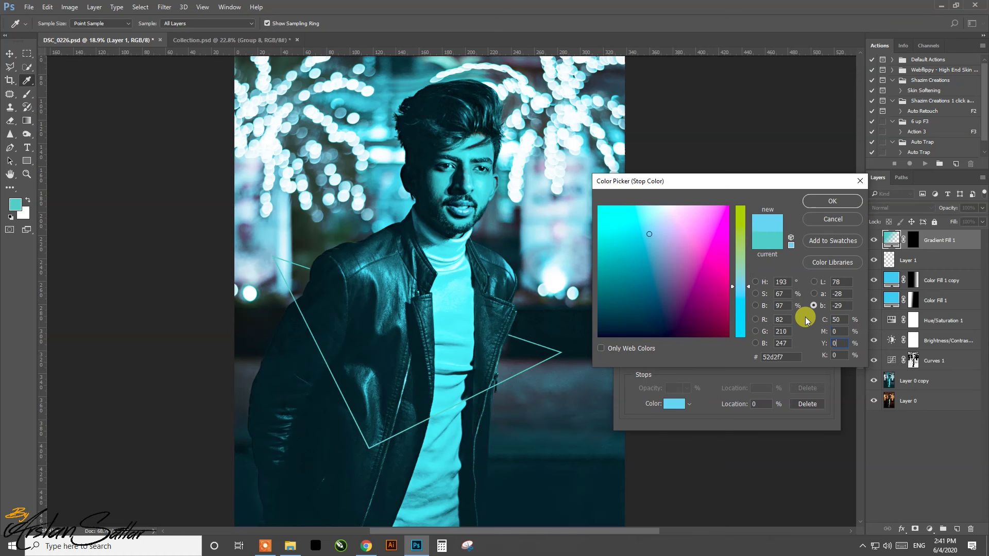
pyautogui.press('Return')
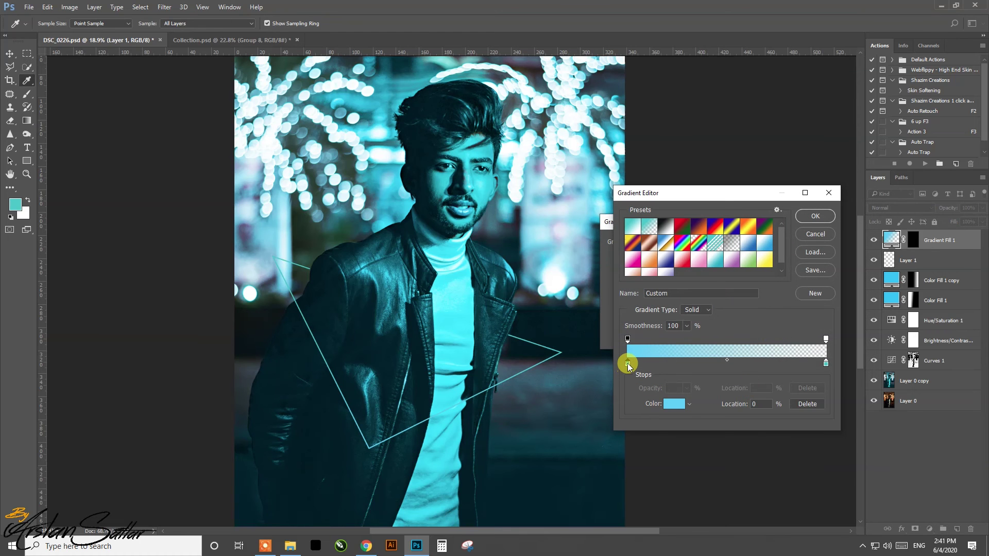
pyautogui.click(673, 404)
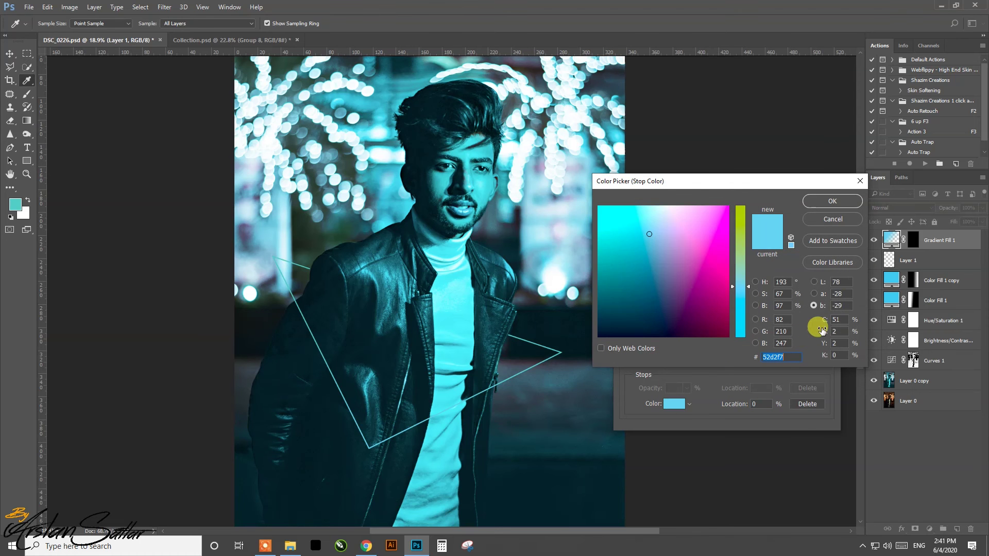
pyautogui.click(837, 319)
pyautogui.press('Return')
pyautogui.press('Return')
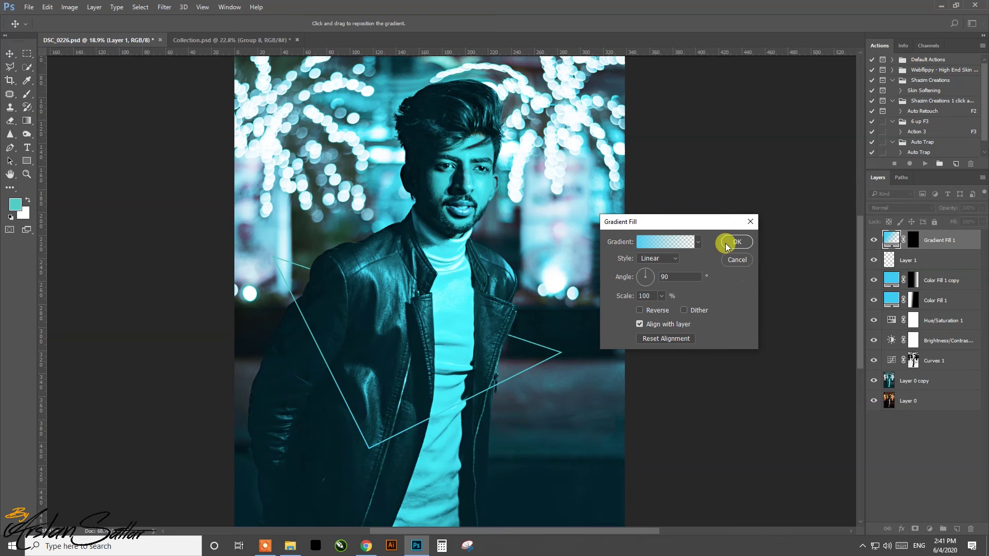
pyautogui.click(736, 242)
# On Layer 1, set the foreground to a bluer cyan with yellow at 0.
pyautogui.click(890, 260)
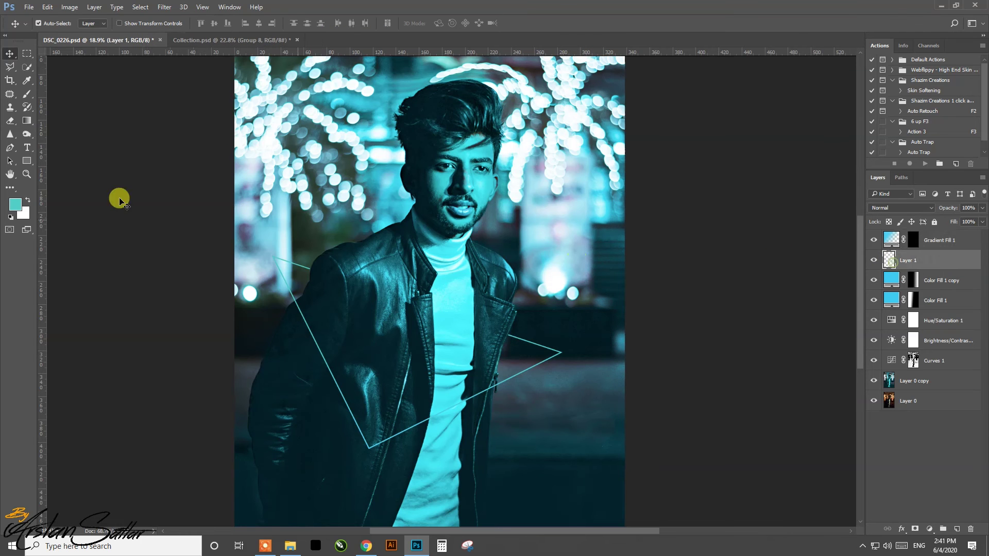
pyautogui.click(15, 204)
pyautogui.click(837, 343)
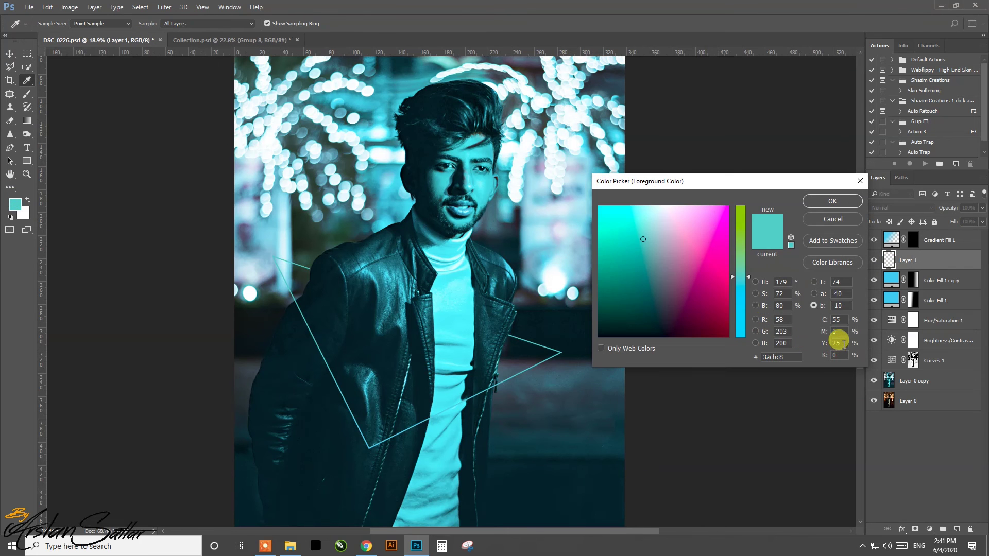
pyautogui.write('0')
pyautogui.press('Return')
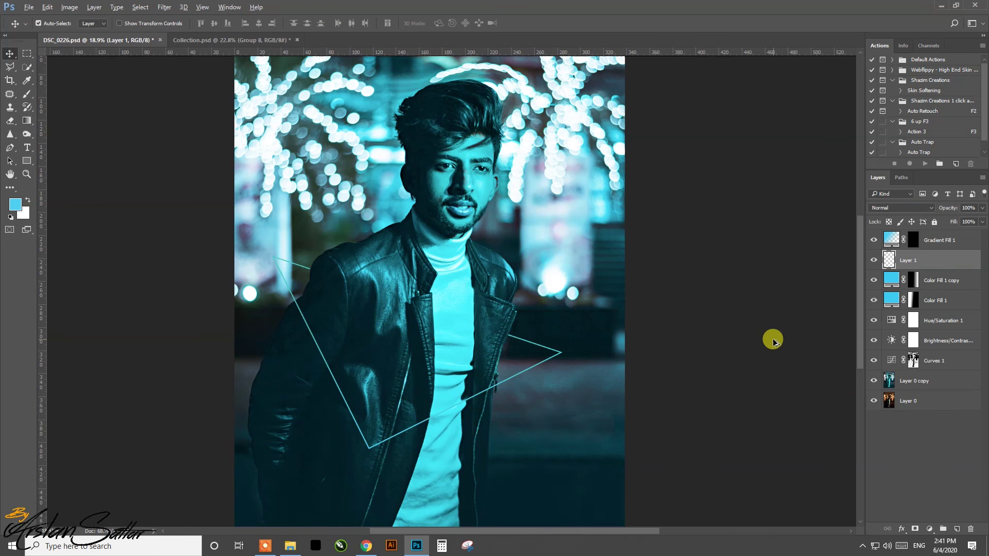
# Paint white on the Gradient Fill 1 mask along the triangle's lower edges.
pyautogui.click(913, 239)
pyautogui.press('d')
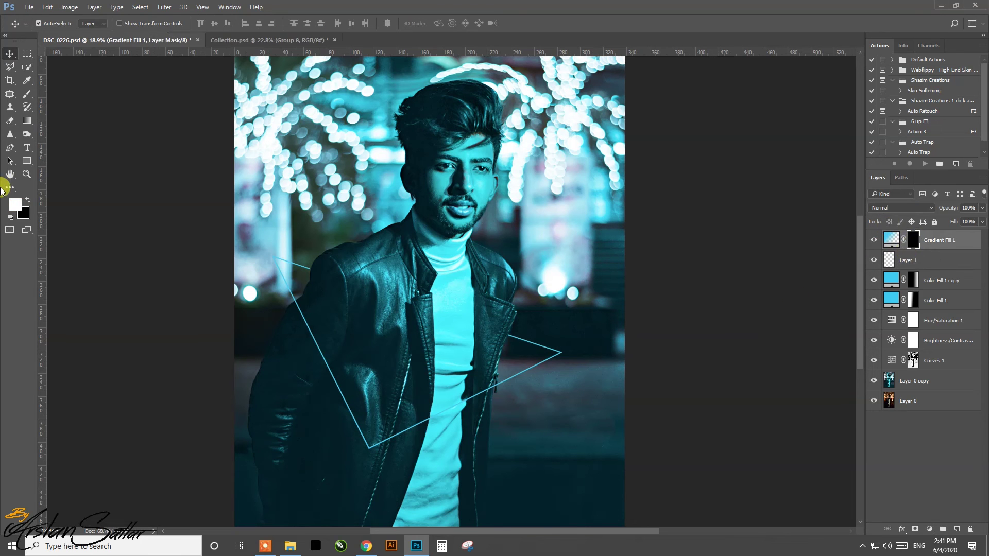
pyautogui.click(27, 94)
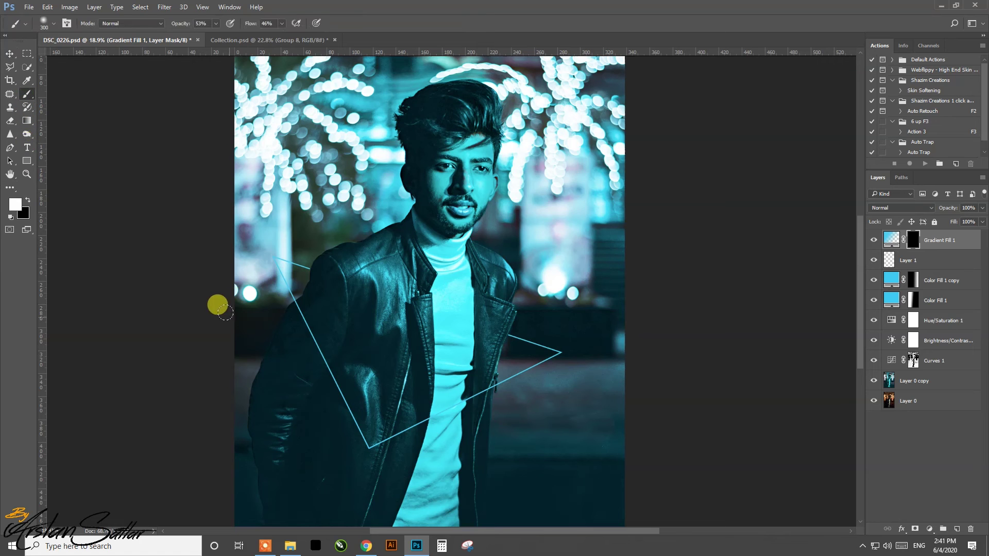
pyautogui.moveTo(269, 256)
pyautogui.mouseDown()
pyautogui.moveTo(320, 349)
pyautogui.moveTo(280, 278)
pyautogui.moveTo(322, 375)
pyautogui.moveTo(372, 438)
pyautogui.moveTo(558, 351)
pyautogui.moveTo(503, 331)
pyautogui.moveTo(555, 343)
pyautogui.moveTo(441, 390)
pyautogui.moveTo(358, 445)
pyautogui.moveTo(265, 273)
pyautogui.moveTo(278, 265)
pyautogui.moveTo(302, 312)
pyautogui.moveTo(288, 281)
pyautogui.moveTo(359, 442)
pyautogui.moveTo(321, 276)
pyautogui.moveTo(261, 236)
pyautogui.moveTo(289, 249)
pyautogui.moveTo(277, 253)
pyautogui.mouseUp()
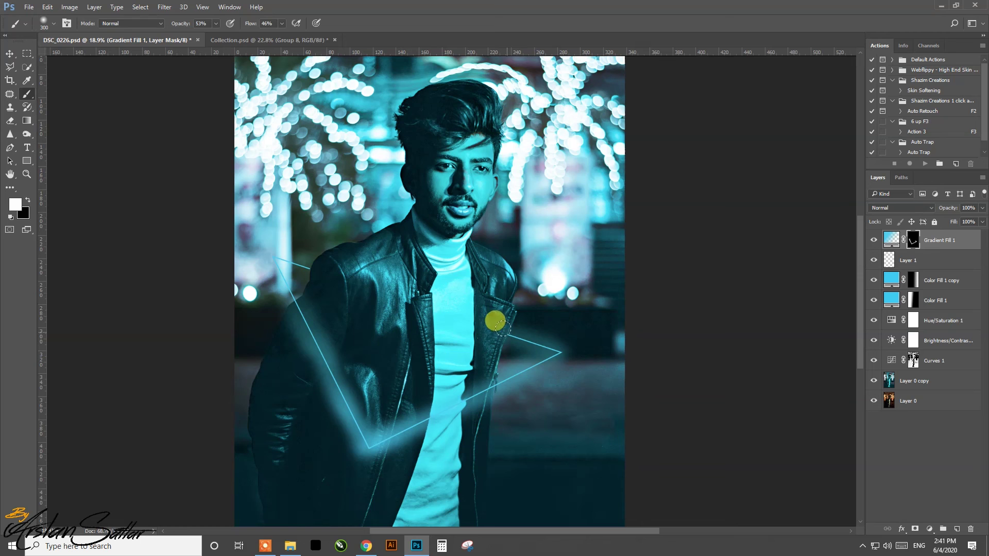
# Reopen the Gradient Fill settings and rotate the angle to 114.44°.
pyautogui.doubleClick(892, 238)
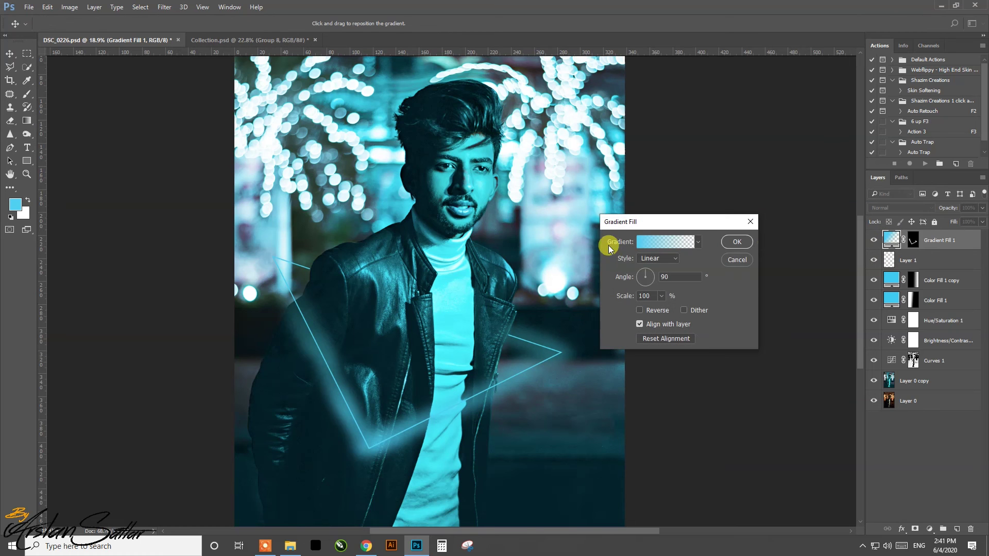
pyautogui.click(649, 243)
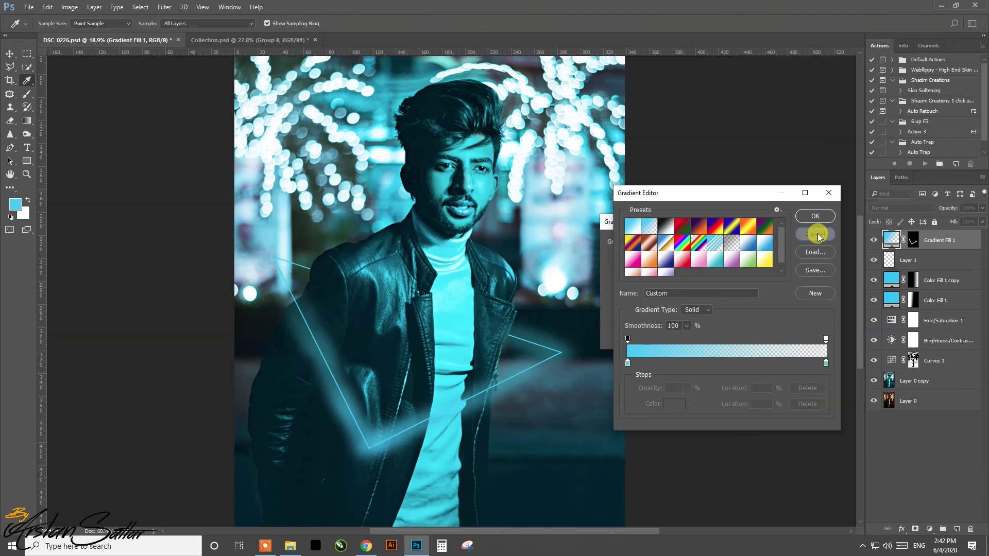
pyautogui.click(818, 233)
pyautogui.moveTo(643, 278); pyautogui.dragTo(647, 275)
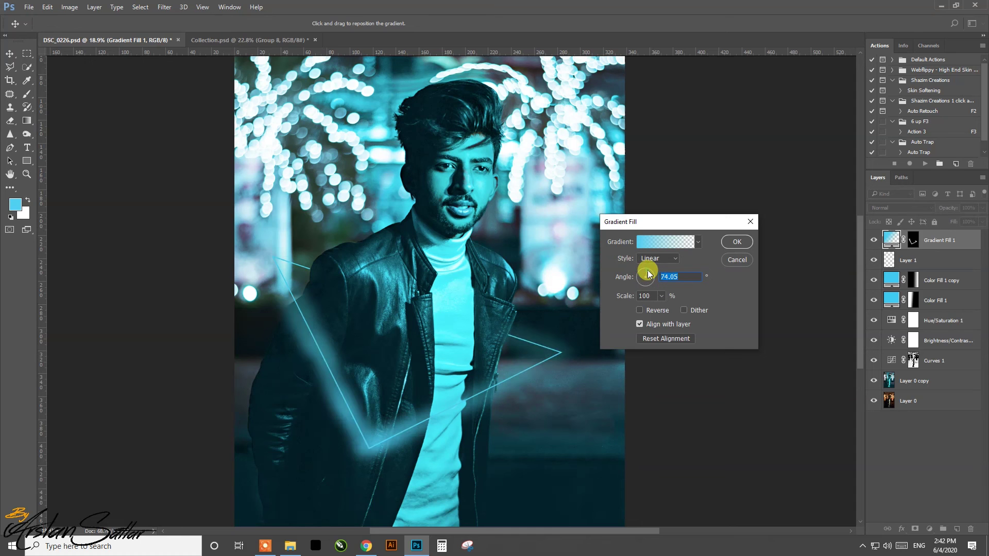
# Try the Radial, Angle, Reflected and Diamond styles before settling on Linear.
pyautogui.click(669, 258)
pyautogui.click(652, 275)
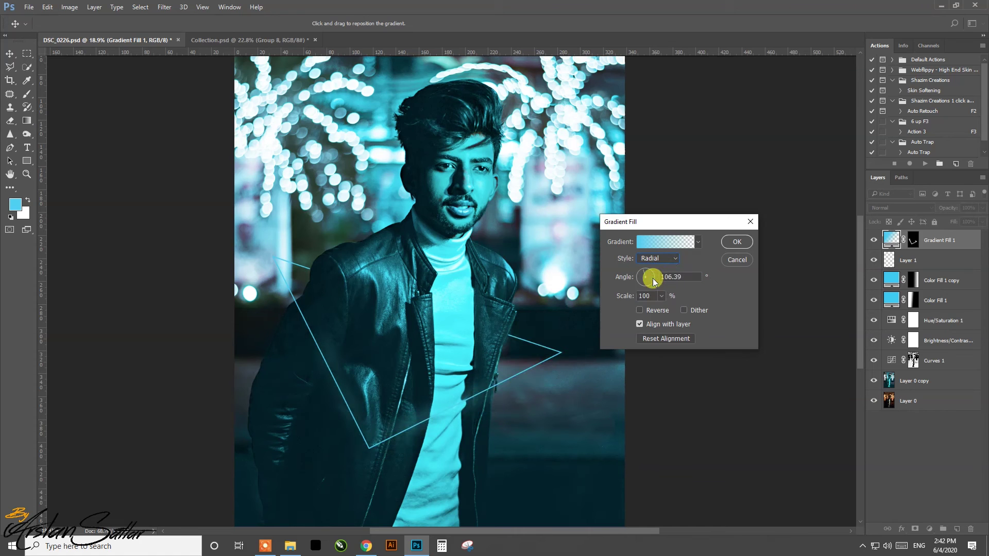
pyautogui.click(660, 258)
pyautogui.click(649, 283)
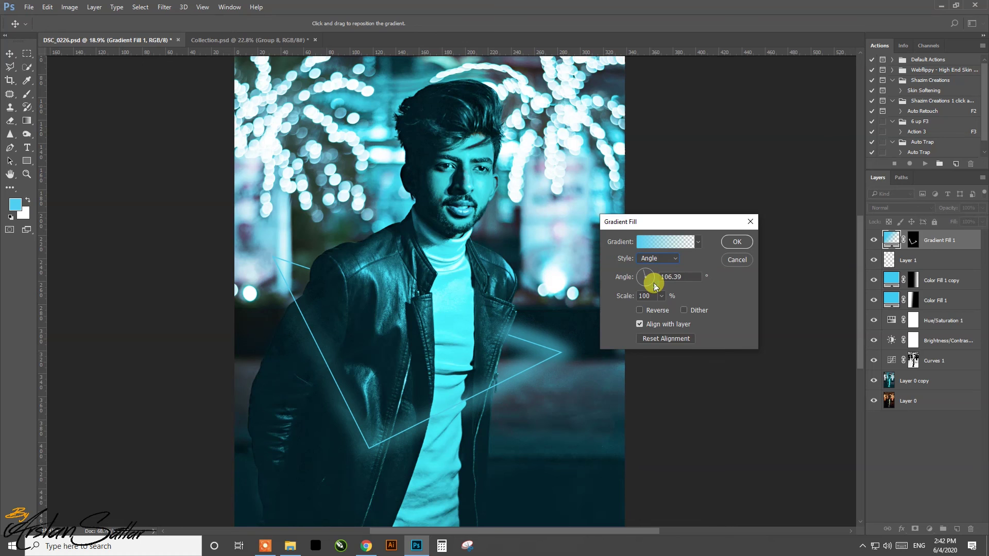
pyautogui.click(657, 260)
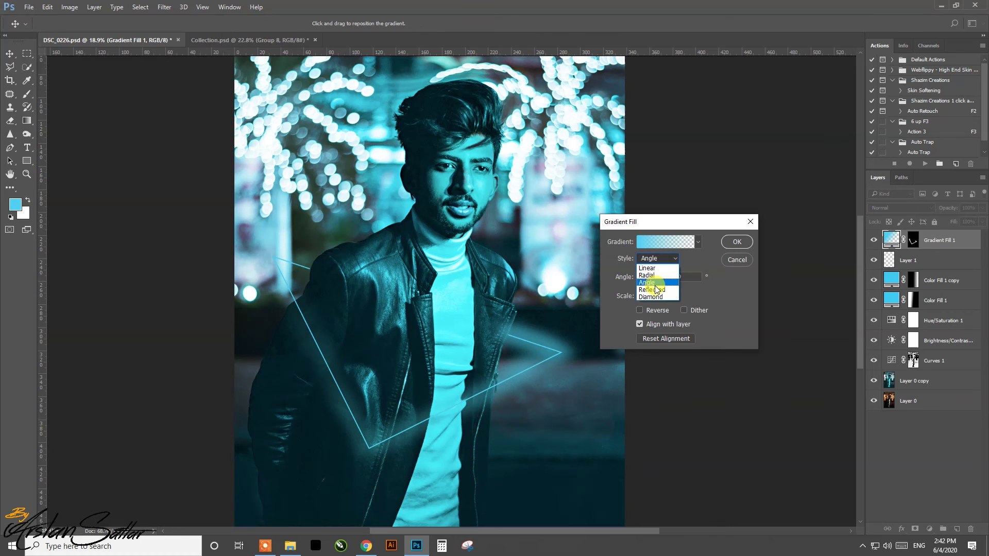
pyautogui.click(657, 286)
pyautogui.click(657, 258)
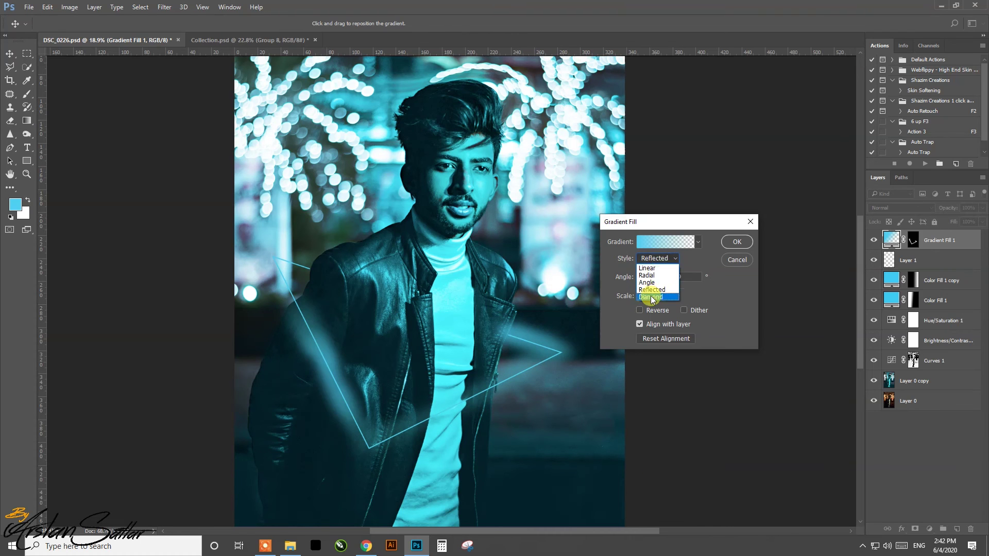
pyautogui.click(650, 297)
pyautogui.click(656, 258)
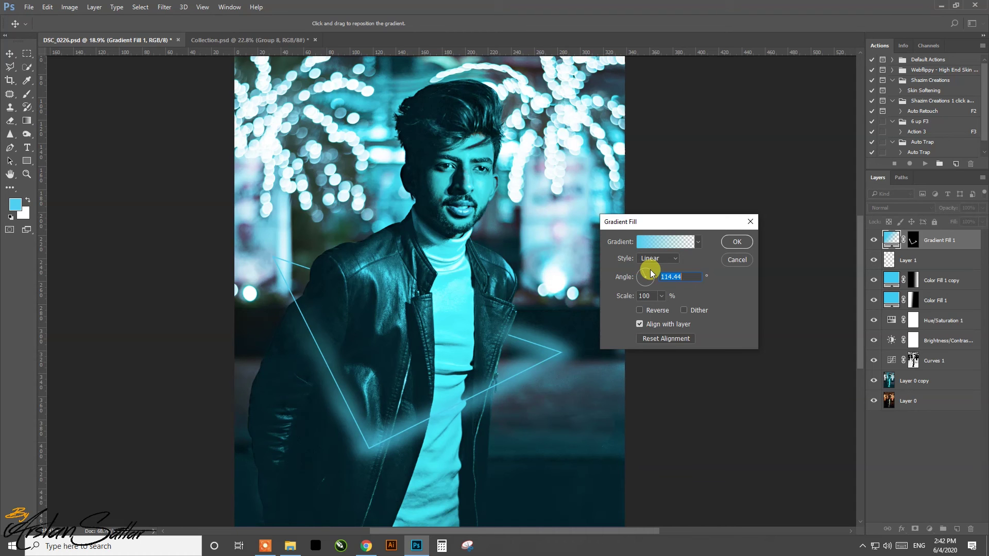
# Leave Reverse off, uncheck Align with layer, and apply the gradient fill.
pyautogui.click(641, 310)
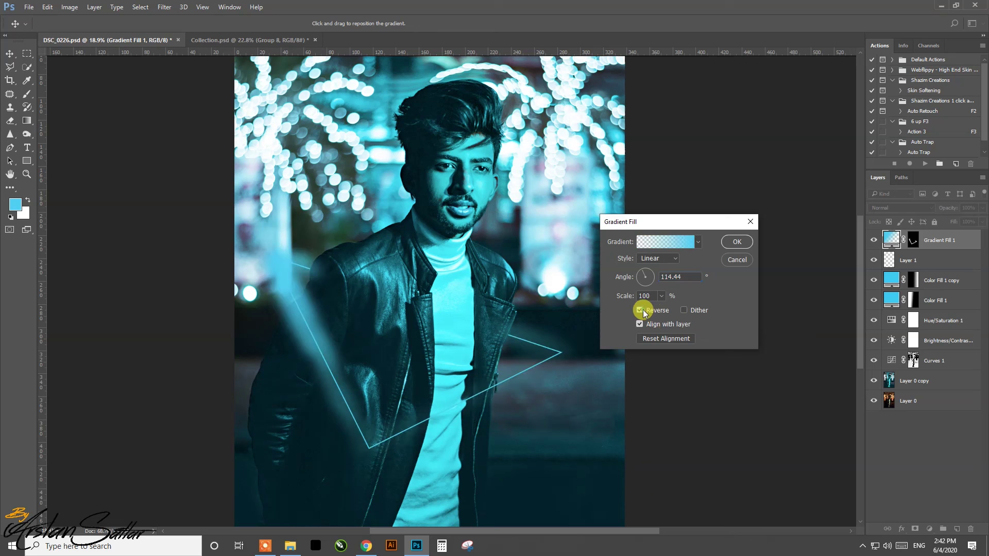
pyautogui.click(642, 311)
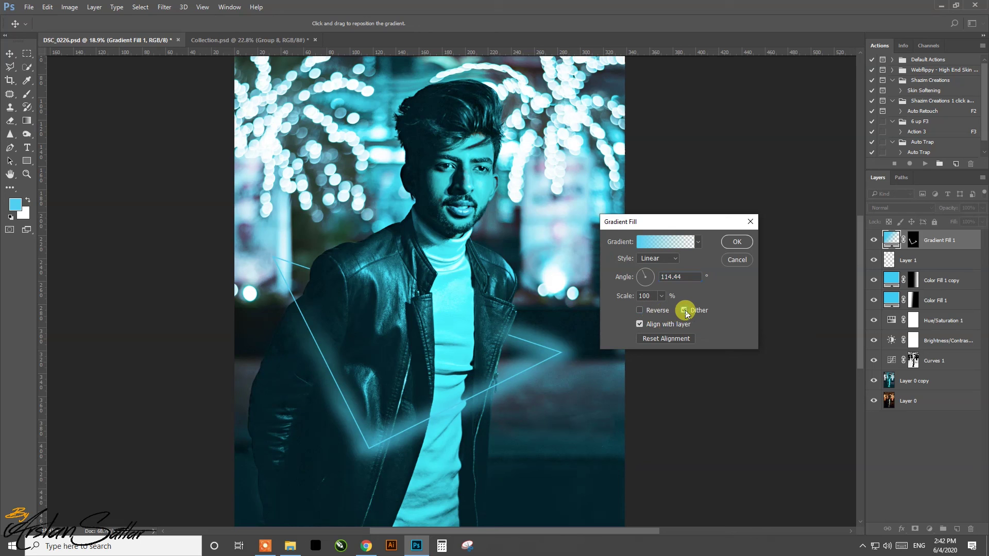
pyautogui.click(640, 325)
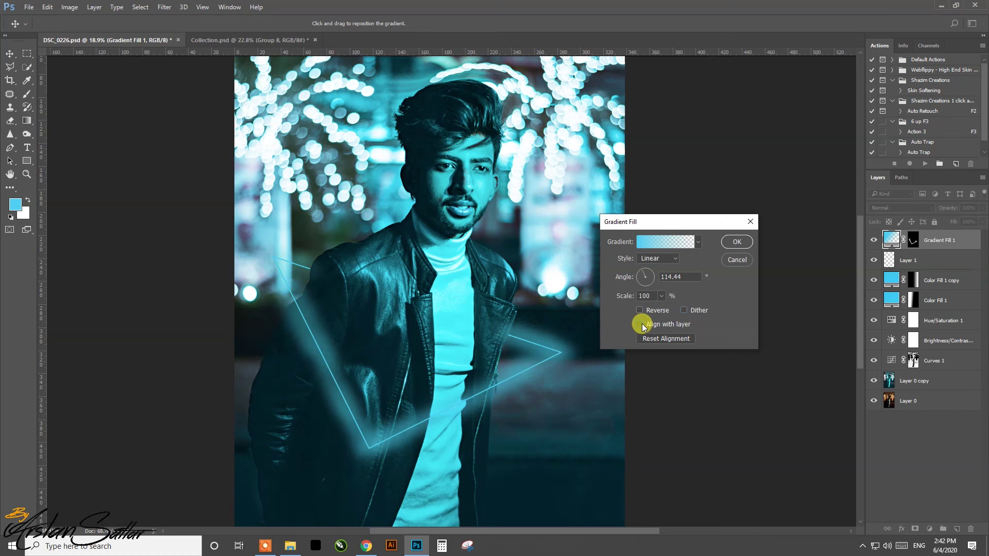
pyautogui.click(738, 242)
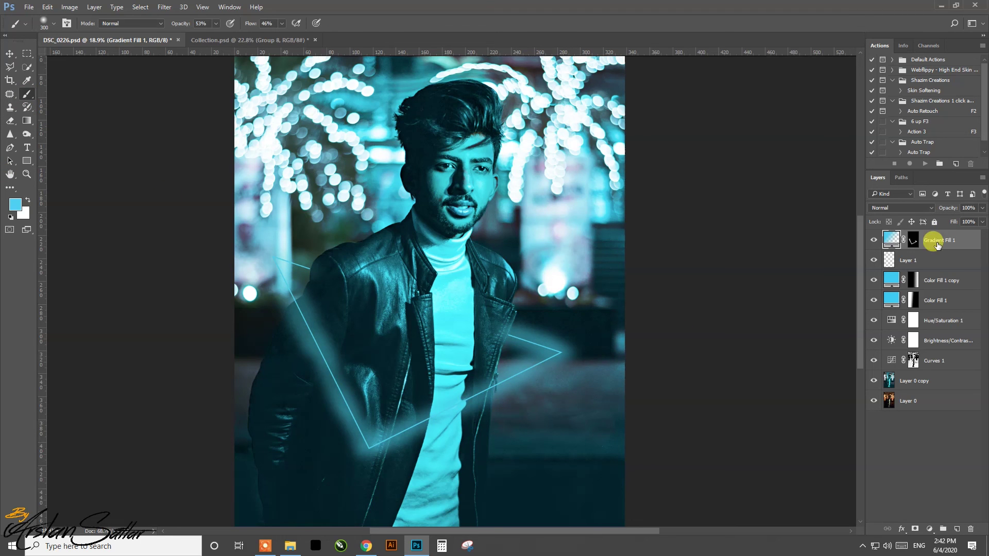
# Paint white down the triangle's left edge on the gradient mask, then select Layer 1.
pyautogui.click(913, 240)
pyautogui.moveTo(282, 278)
pyautogui.mouseDown()
pyautogui.moveTo(367, 448)
pyautogui.moveTo(557, 352)
pyautogui.moveTo(437, 412)
pyautogui.moveTo(536, 335)
pyautogui.moveTo(266, 239)
pyautogui.moveTo(315, 267)
pyautogui.moveTo(269, 251)
pyautogui.moveTo(304, 313)
pyautogui.mouseUp()
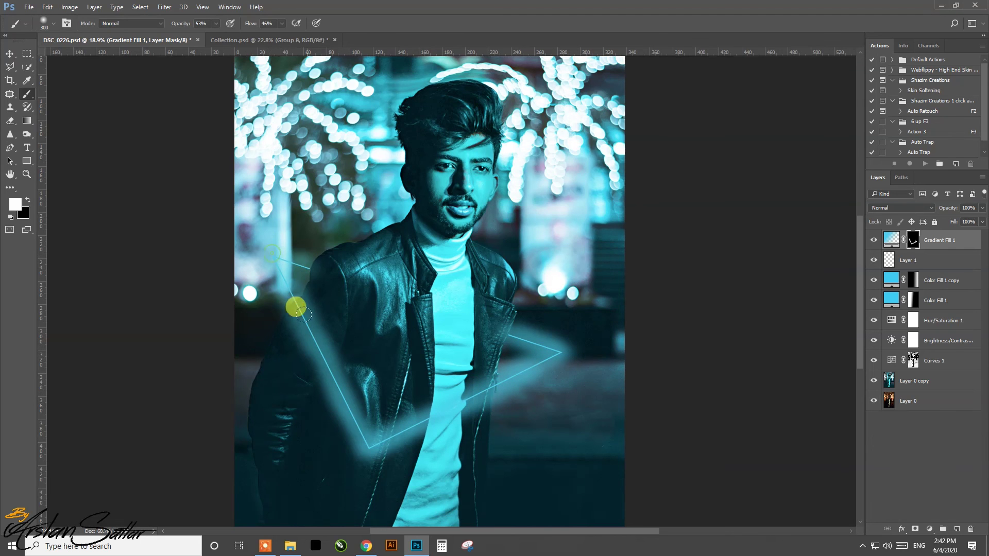
pyautogui.click(10, 56)
pyautogui.click(909, 261)
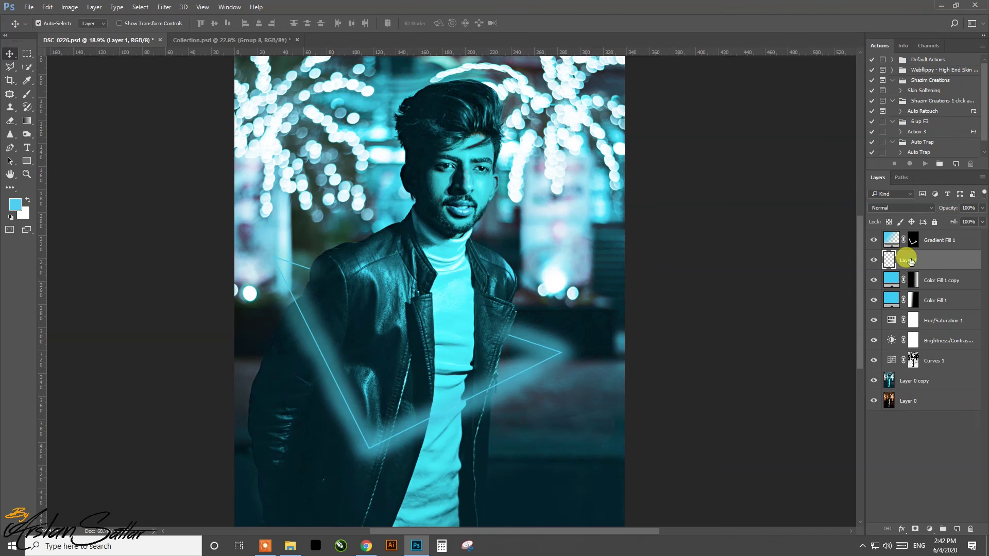
pyautogui.click(876, 259)
pyautogui.click(876, 259)
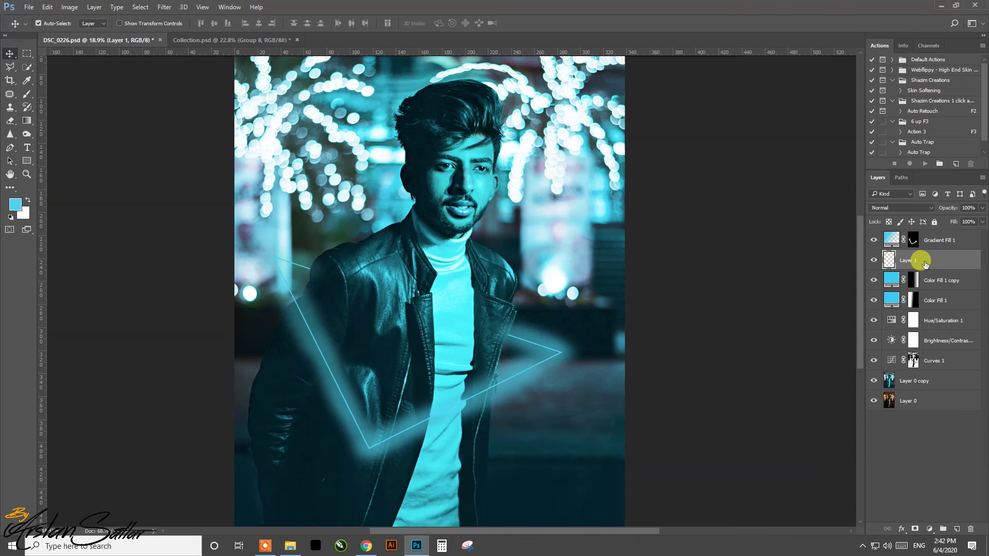
# Add a pure cyan #00ffff Outer Glow, size 38 px, to Layer 1's triangle.
pyautogui.doubleClick(925, 262)
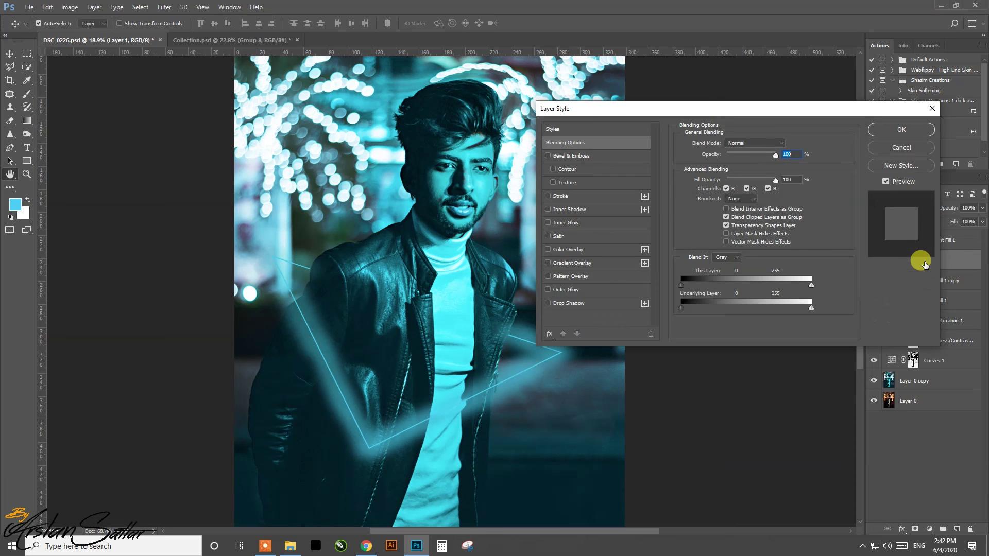
pyautogui.click(566, 290)
pyautogui.click(705, 180)
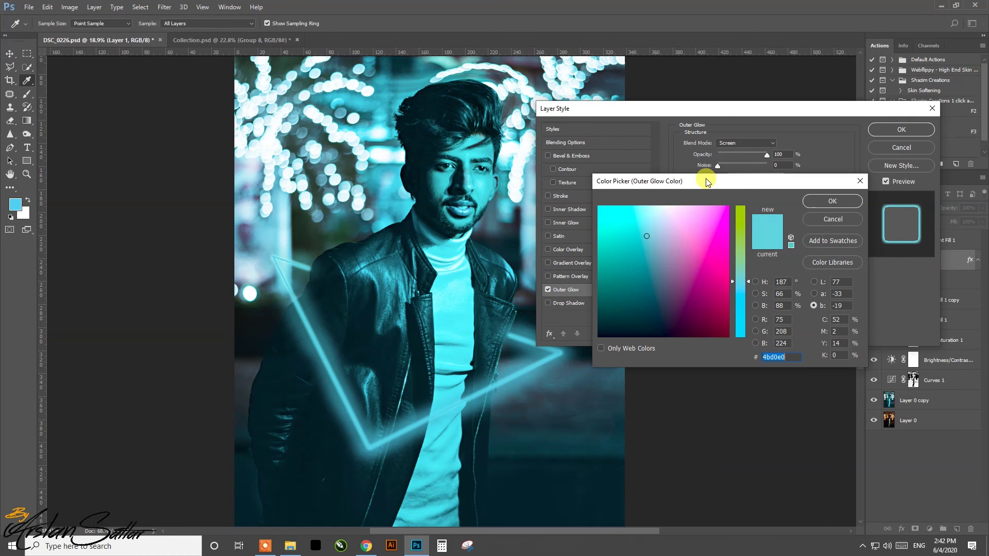
pyautogui.click(835, 331)
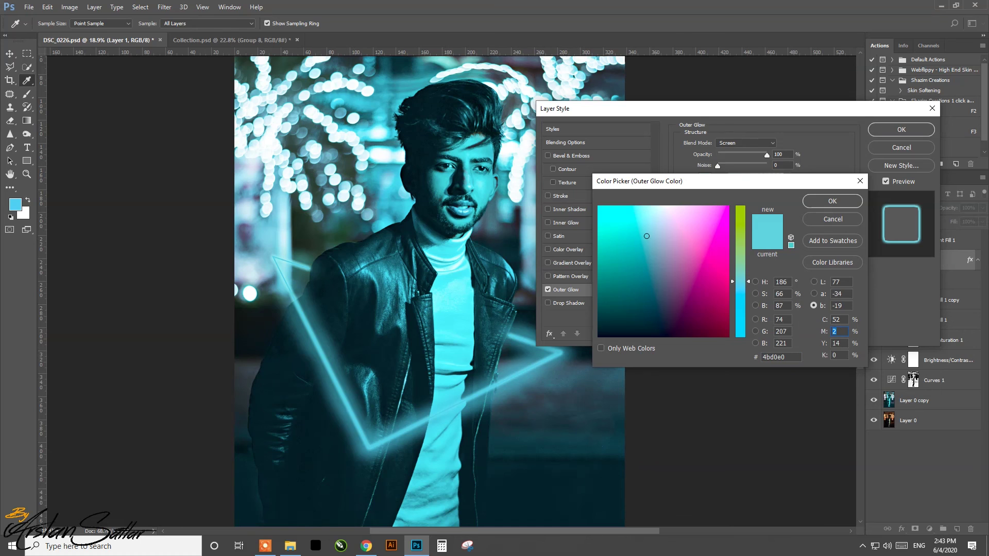
pyautogui.write('0')
pyautogui.press('Return')
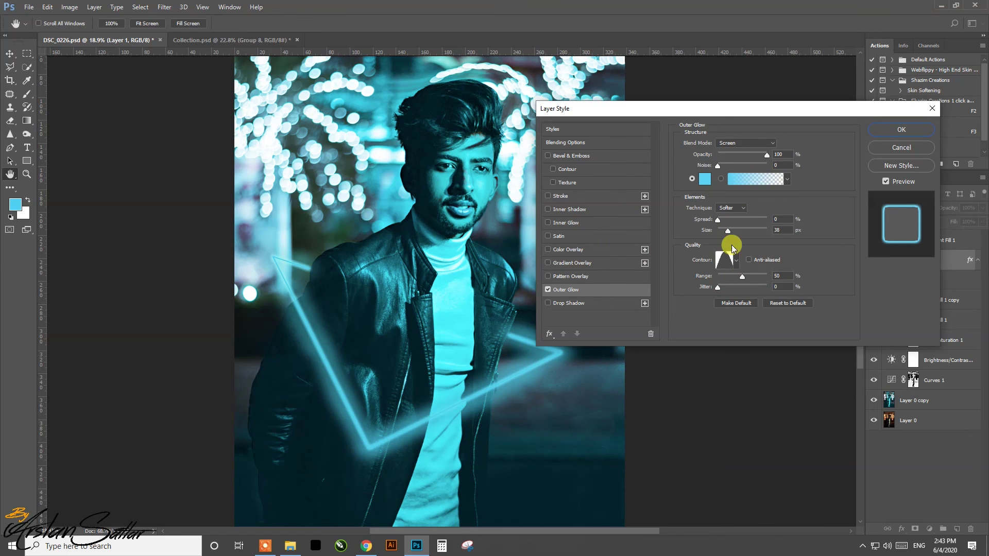
pyautogui.click(705, 179)
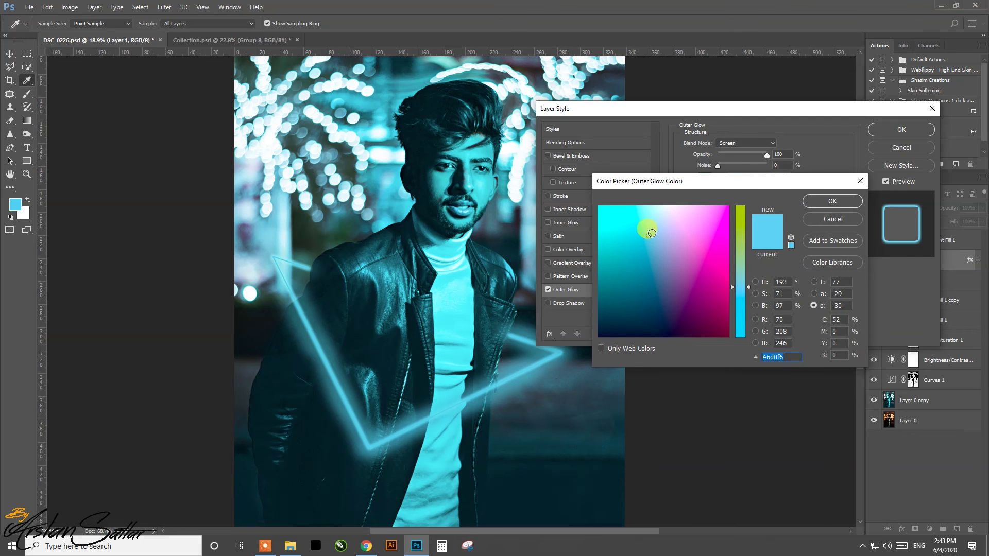
pyautogui.moveTo(647, 233); pyautogui.dragTo(626, 223)
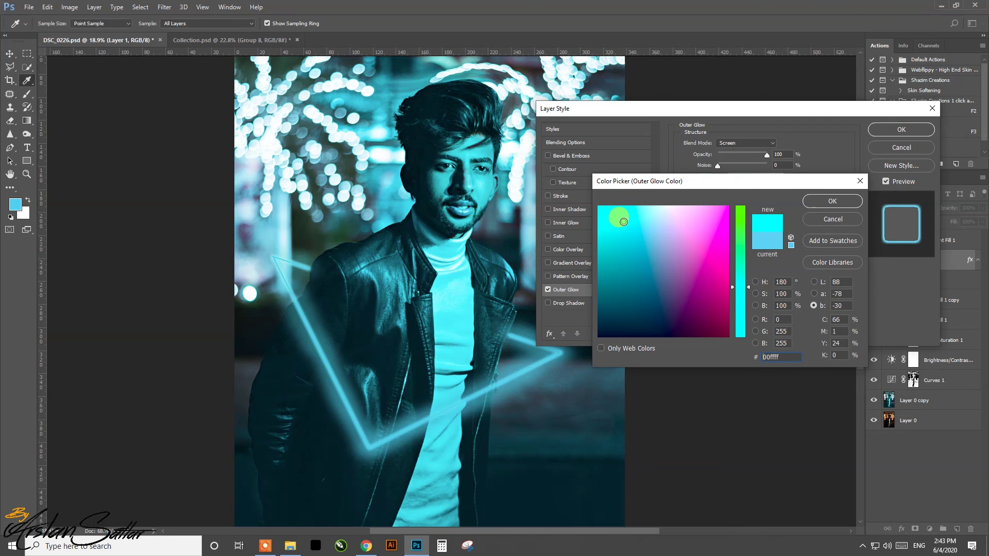
pyautogui.click(833, 203)
pyautogui.click(901, 129)
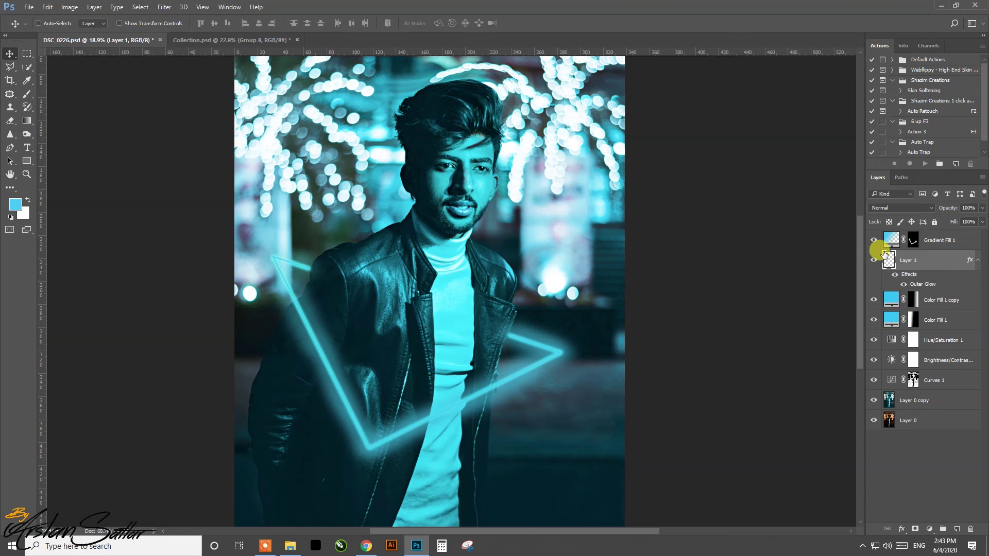
# Duplicate the glowing triangle layer, compare glow visibility, and save the document.
pyautogui.hotkey('ctrl', 'j')
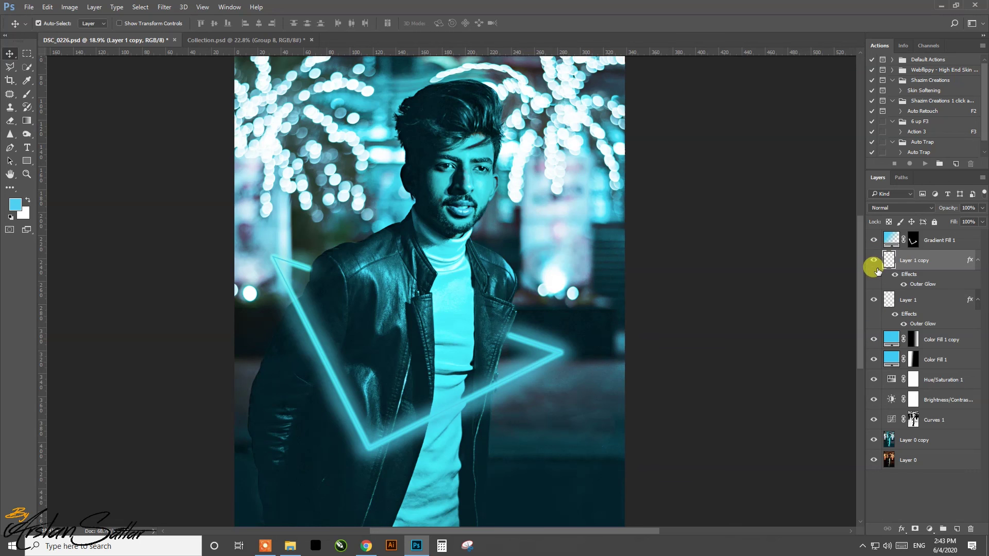
pyautogui.click(874, 300)
pyautogui.click(873, 301)
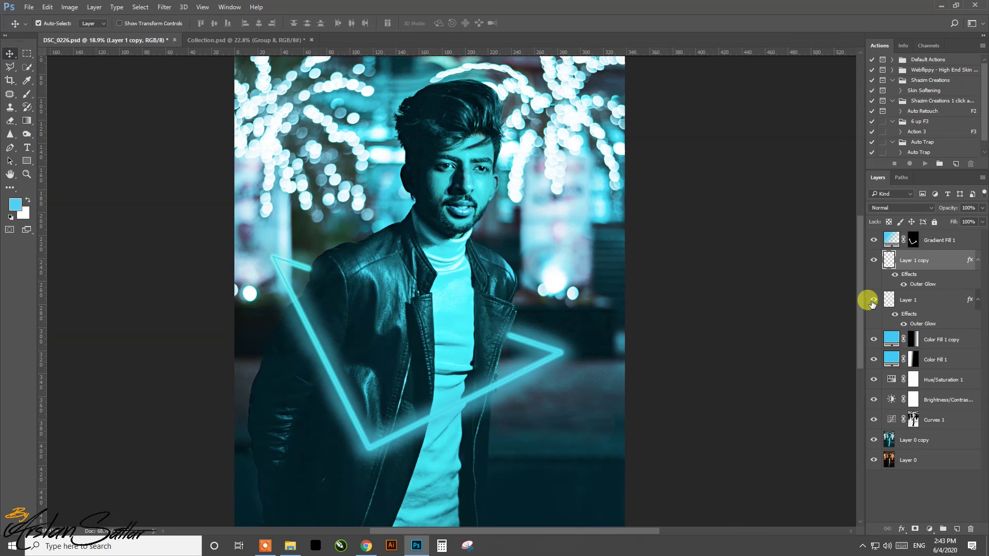
pyautogui.click(874, 260)
pyautogui.click(873, 260)
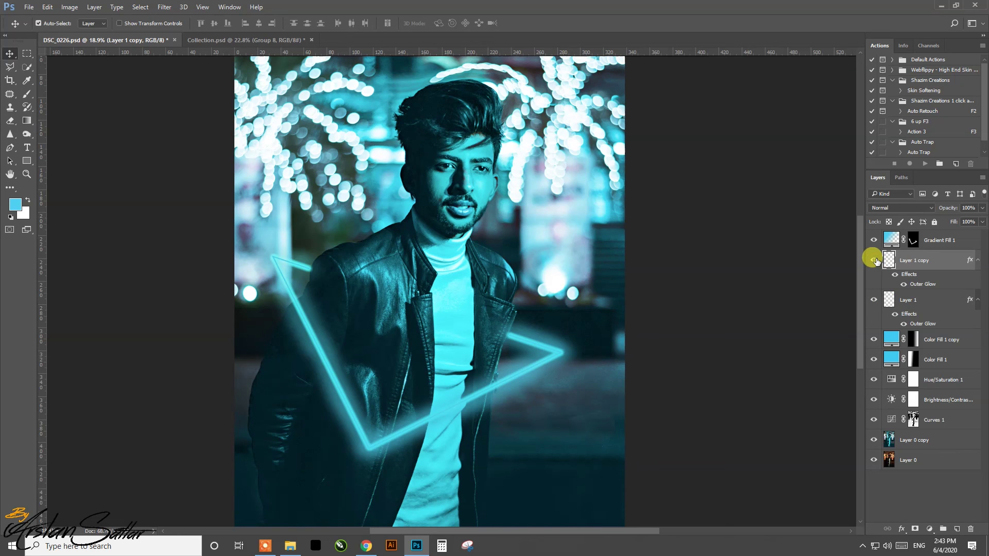
pyautogui.hotkey('ctrl', 's')
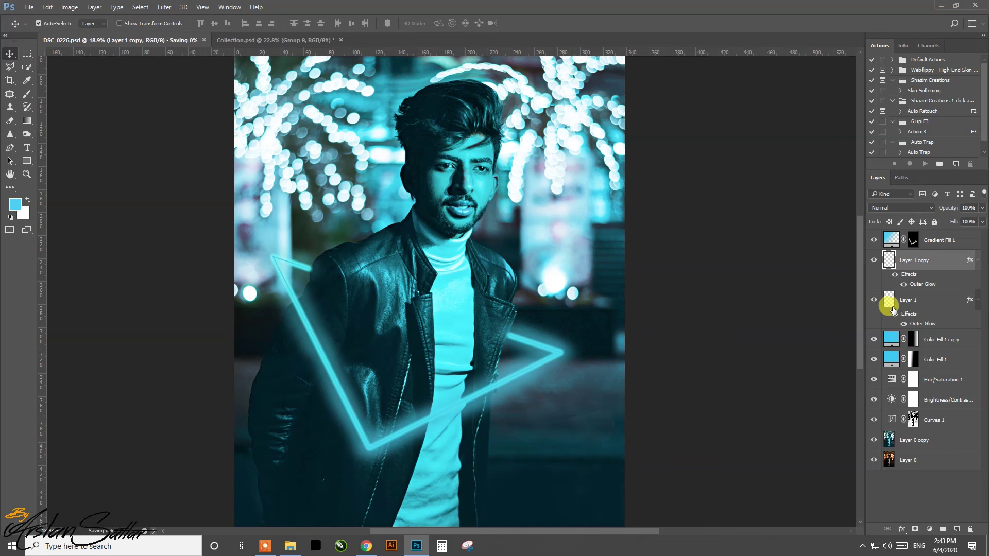
# Set the foreground colour to a deeper cyan with C at 65.
pyautogui.hotkey('ctrl', '0')
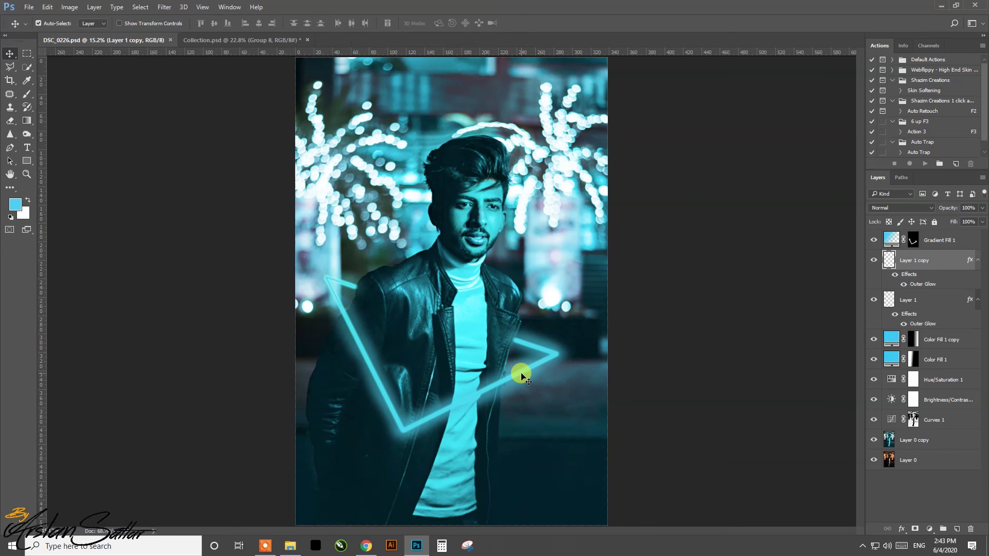
pyautogui.click(891, 304)
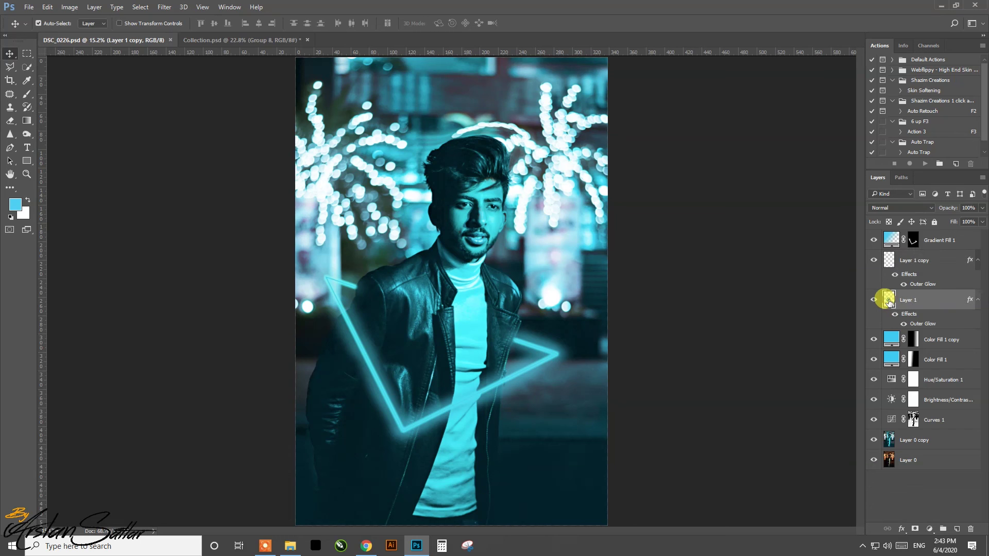
pyautogui.click(15, 204)
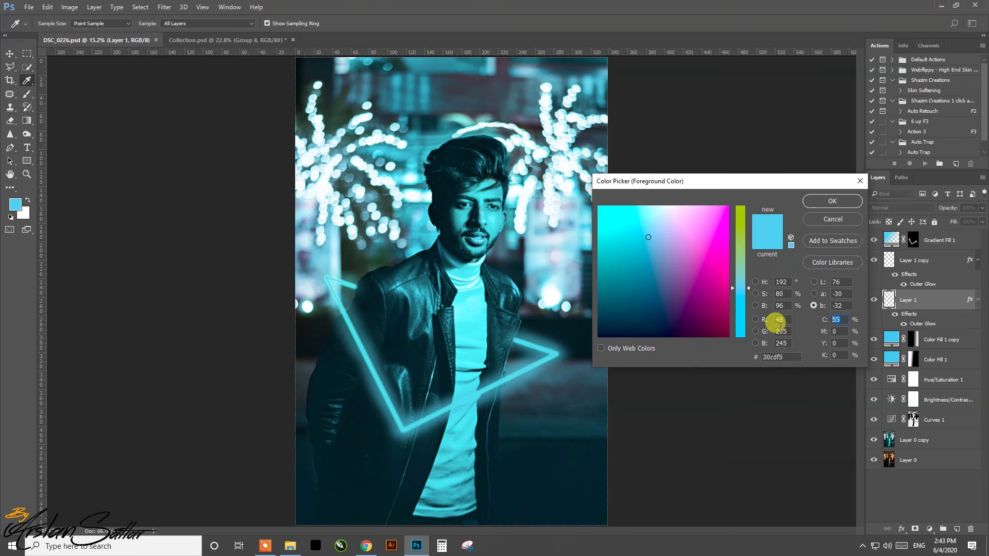
pyautogui.write('65')
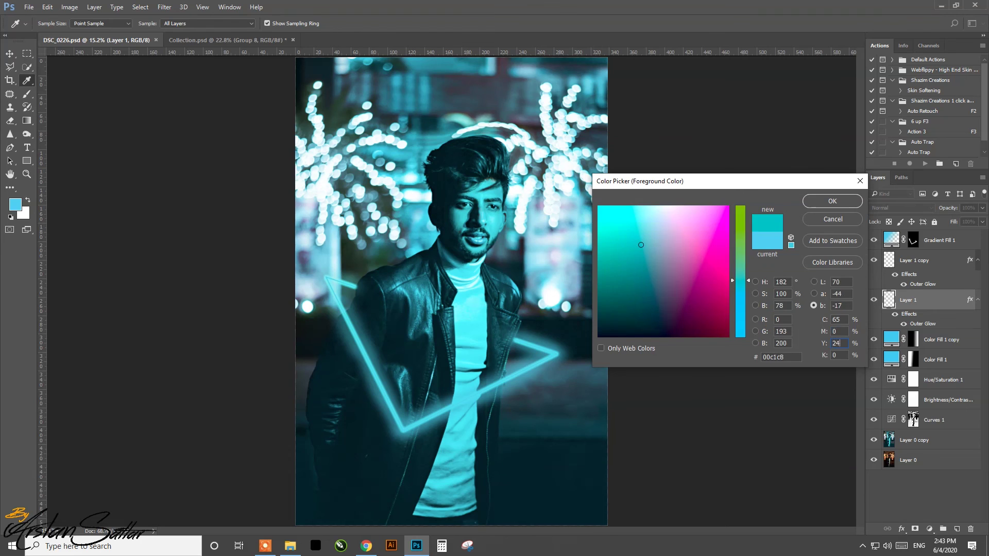
pyautogui.press('Return')
pyautogui.press('v')
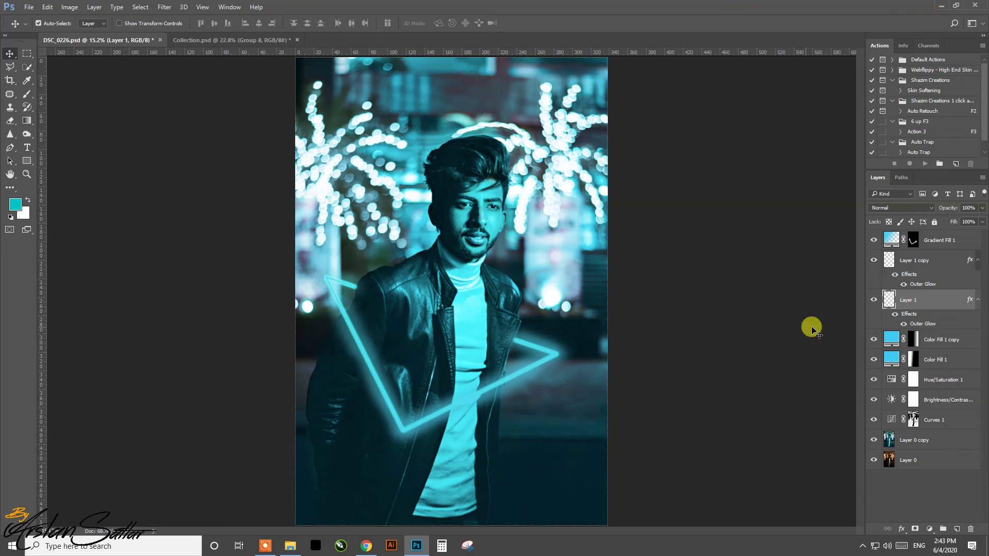
# Group all layers down to Layer 0 copy into Group 1, compare, and save.
pyautogui.click(887, 264)
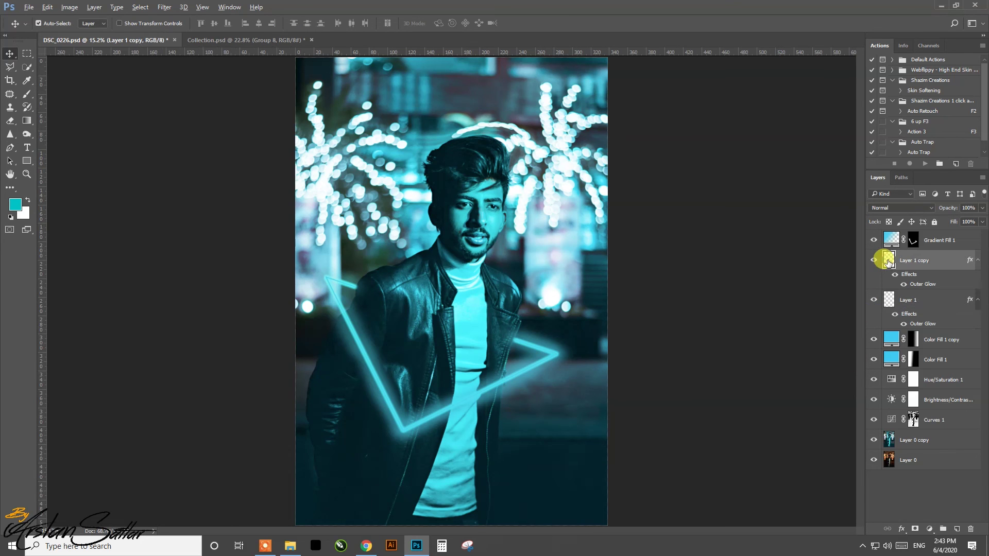
pyautogui.click(873, 261)
pyautogui.click(874, 261)
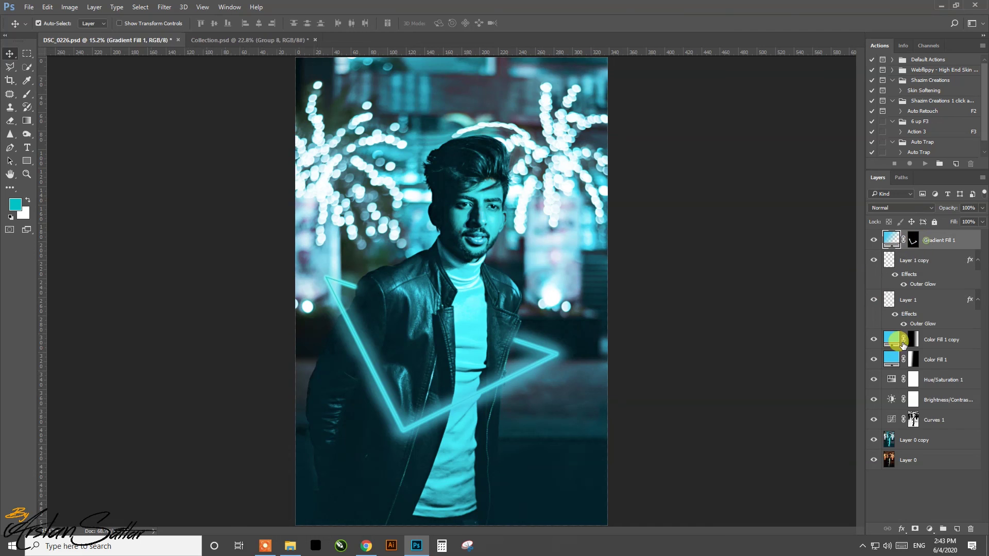
pyautogui.keyDown('shift'); pyautogui.click(913, 439); pyautogui.keyUp('shift')
pyautogui.hotkey('ctrl', 'g')
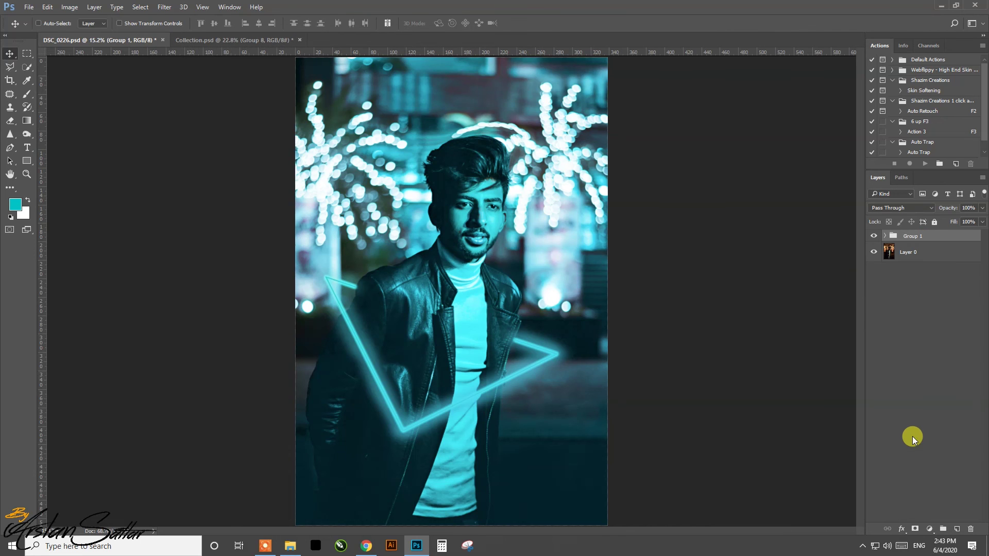
pyautogui.click(874, 236)
pyautogui.hotkey('ctrl', 's')
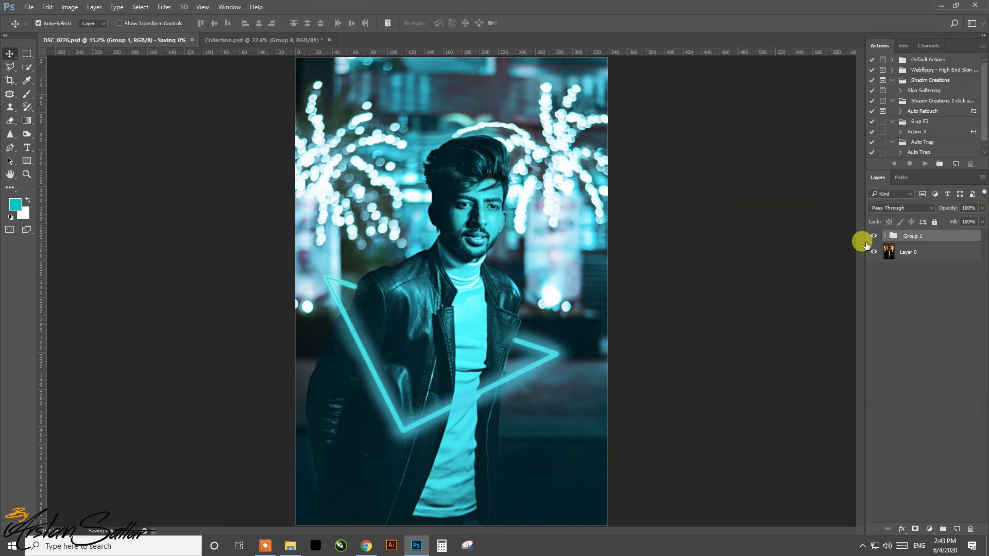
# Drag the adidas logo layer from Collection.psd into the DSC_0226 portrait.
pyautogui.click(256, 41)
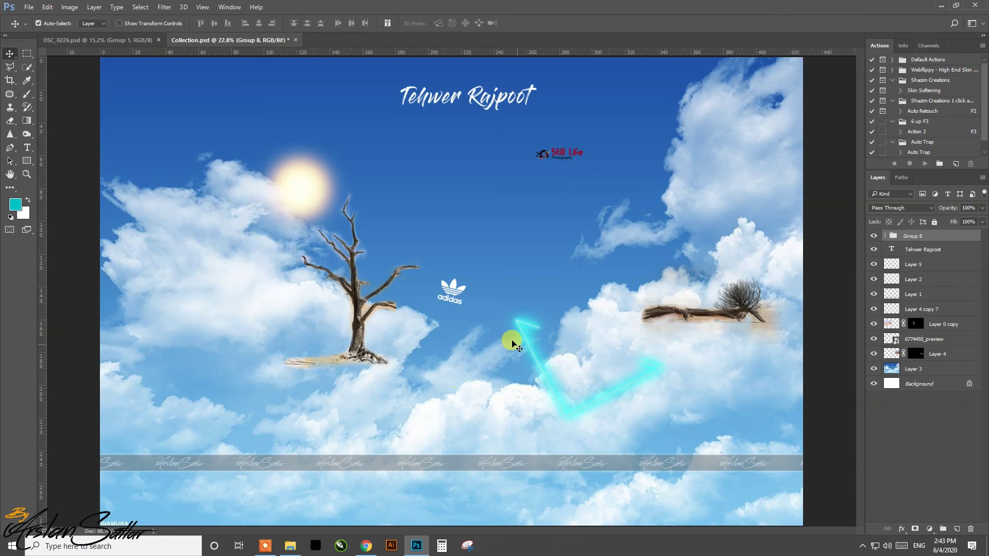
pyautogui.click(457, 291)
pyautogui.moveTo(912, 263); pyautogui.dragTo(146, 32)
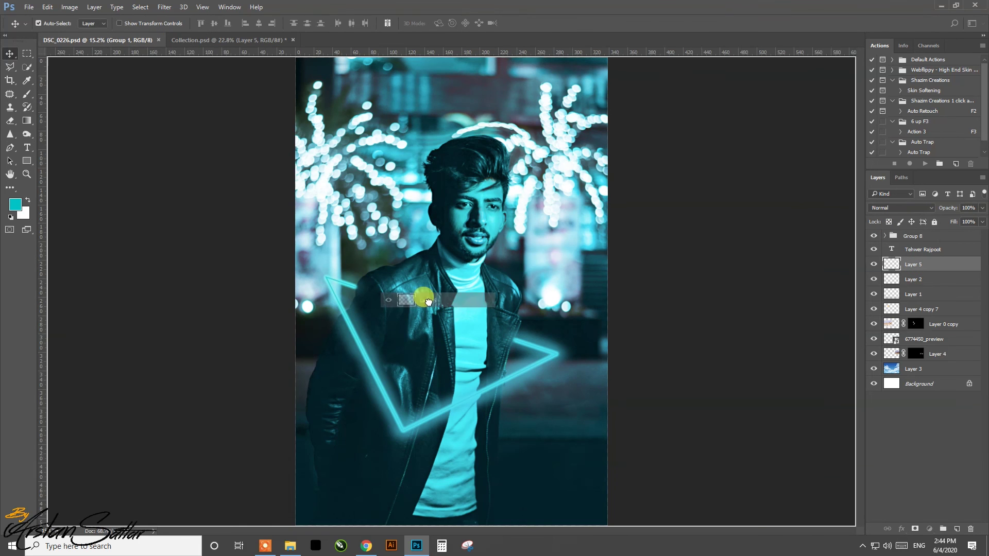
pyautogui.moveTo(146, 32)
pyautogui.mouseDown()
pyautogui.moveTo(430, 315)
pyautogui.moveTo(503, 367)
pyautogui.moveTo(481, 360)
pyautogui.mouseUp()
pyautogui.press('z')
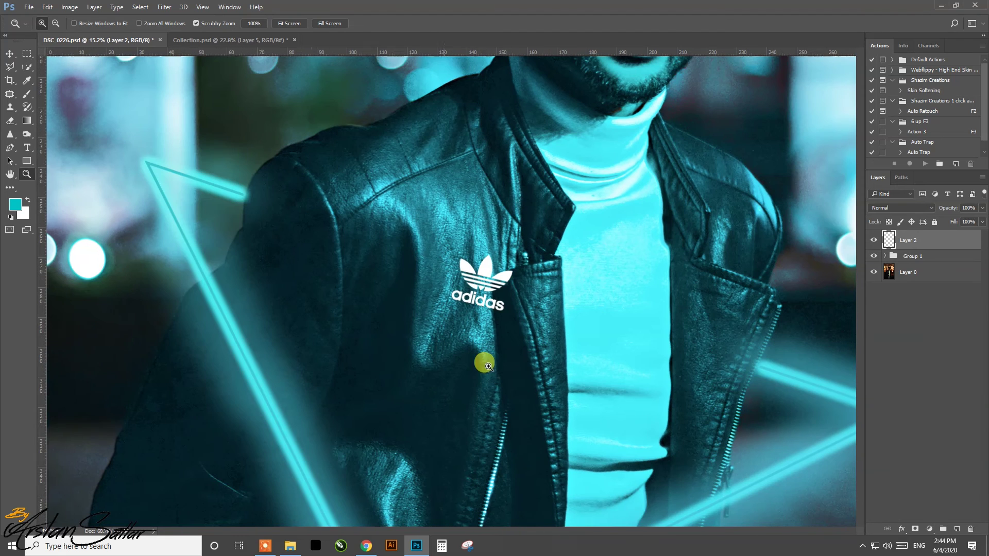
pyautogui.press('v')
pyautogui.click(894, 242)
# Move the logo into Group 1 and scale it onto the jacket's left chest.
pyautogui.click(886, 256)
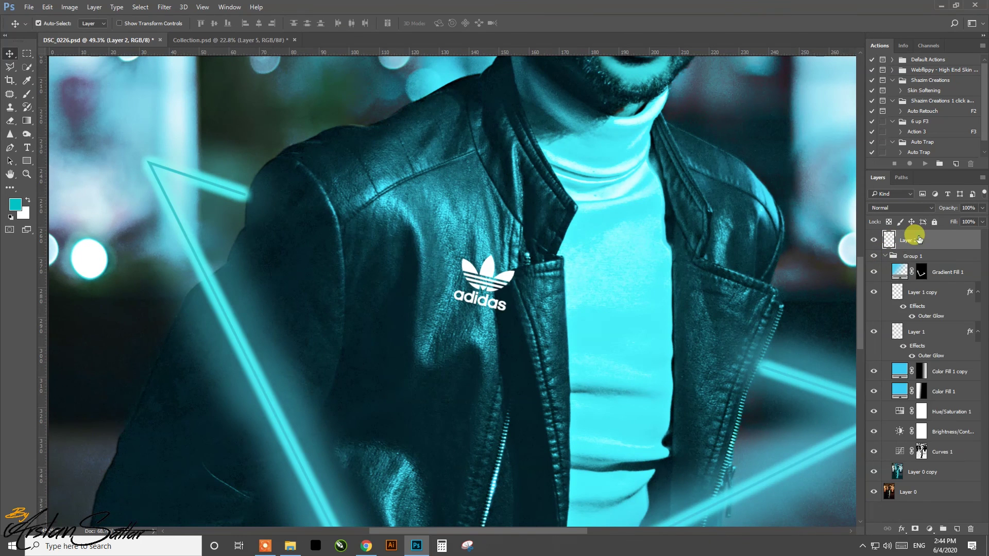
pyautogui.moveTo(915, 237); pyautogui.dragTo(912, 260)
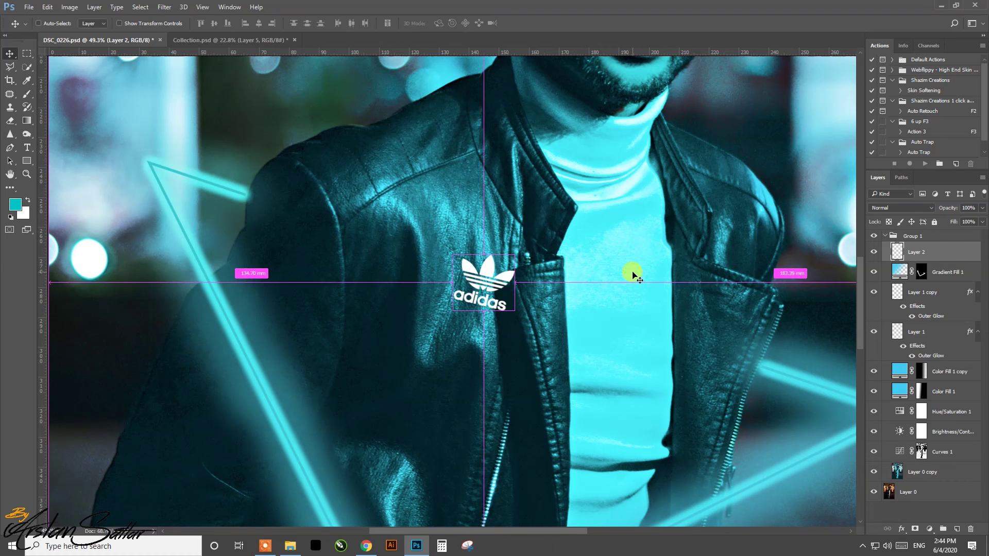
pyautogui.hotkey('ctrl', 't')
pyautogui.moveTo(486, 291); pyautogui.dragTo(450, 335)
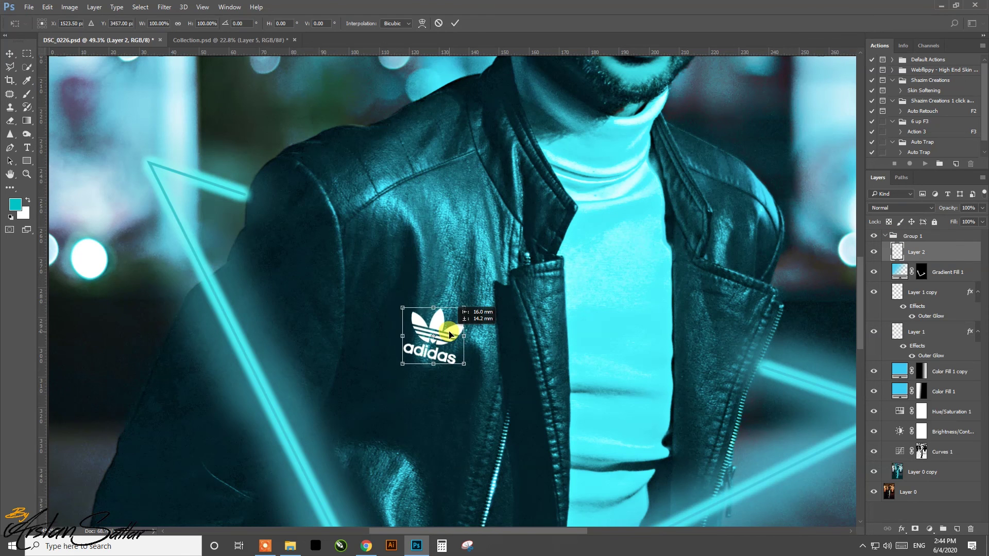
pyautogui.press('Return')
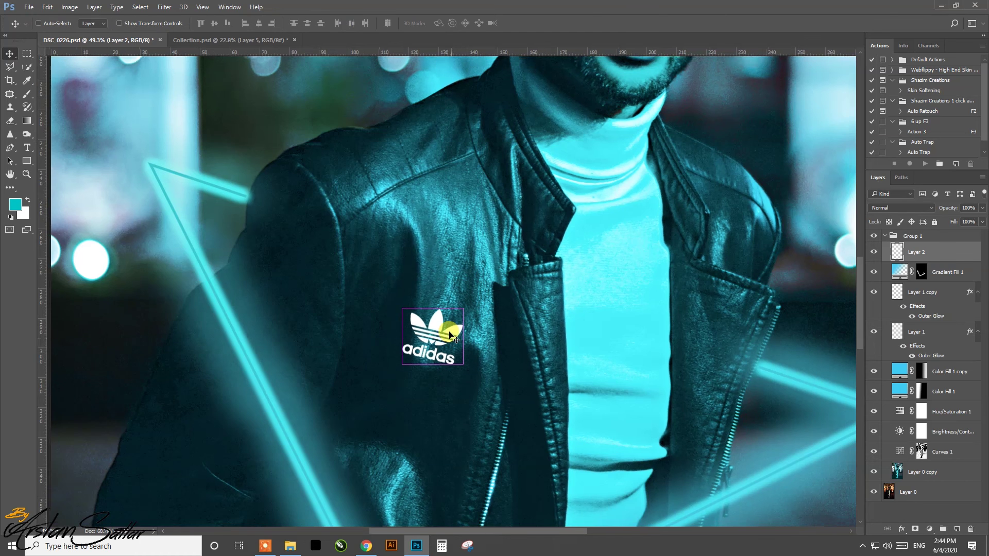
pyautogui.hotkey('ctrl', '0')
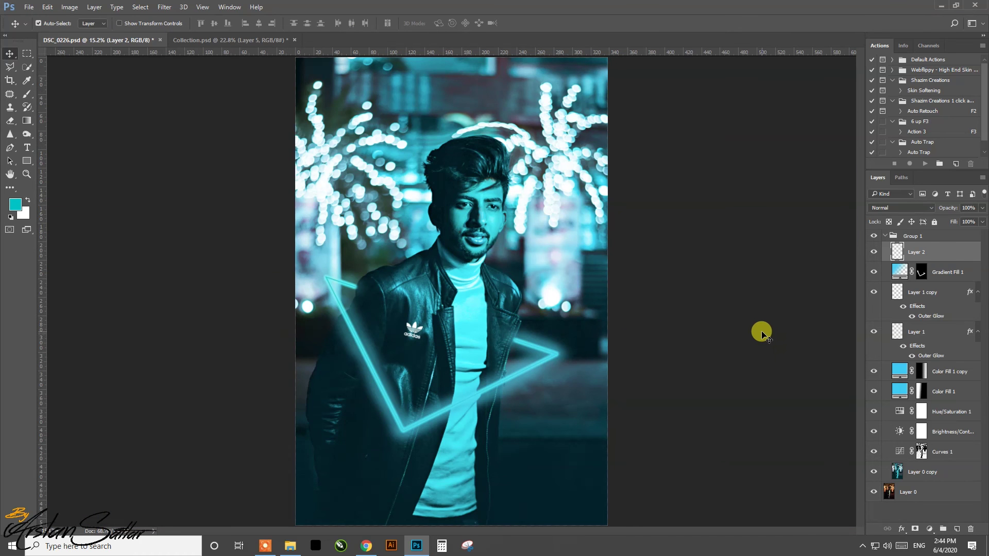
# Bring the Still Life logo and watermark strip into the portrait, watermark near the bottom.
pyautogui.click(227, 45)
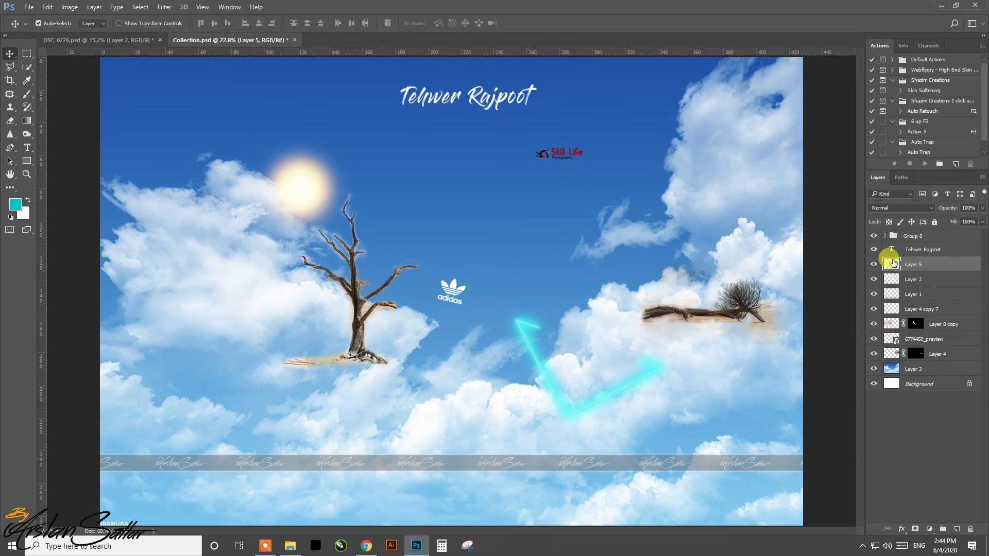
pyautogui.click(874, 292)
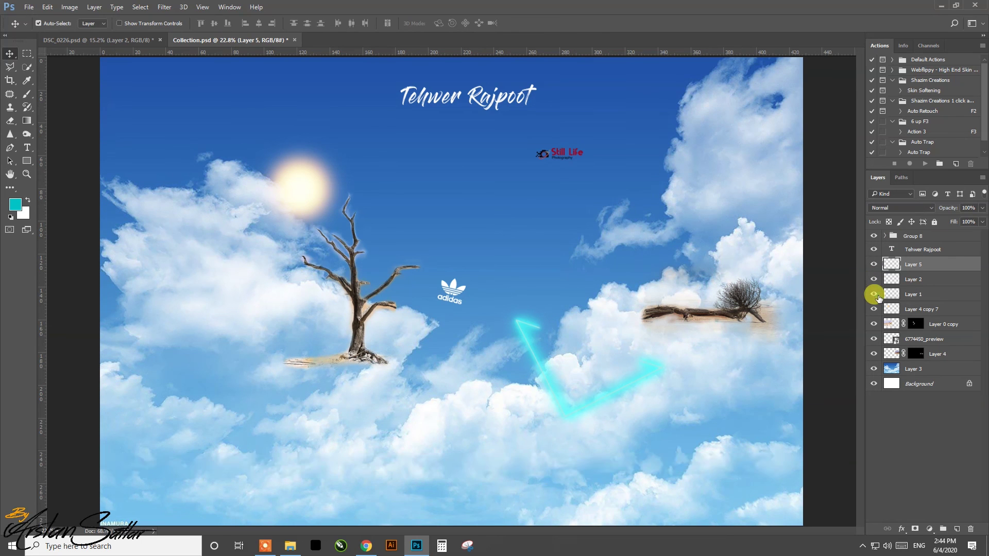
pyautogui.click(913, 280)
pyautogui.moveTo(913, 294)
pyautogui.mouseDown()
pyautogui.moveTo(123, 38)
pyautogui.moveTo(382, 232)
pyautogui.mouseUp()
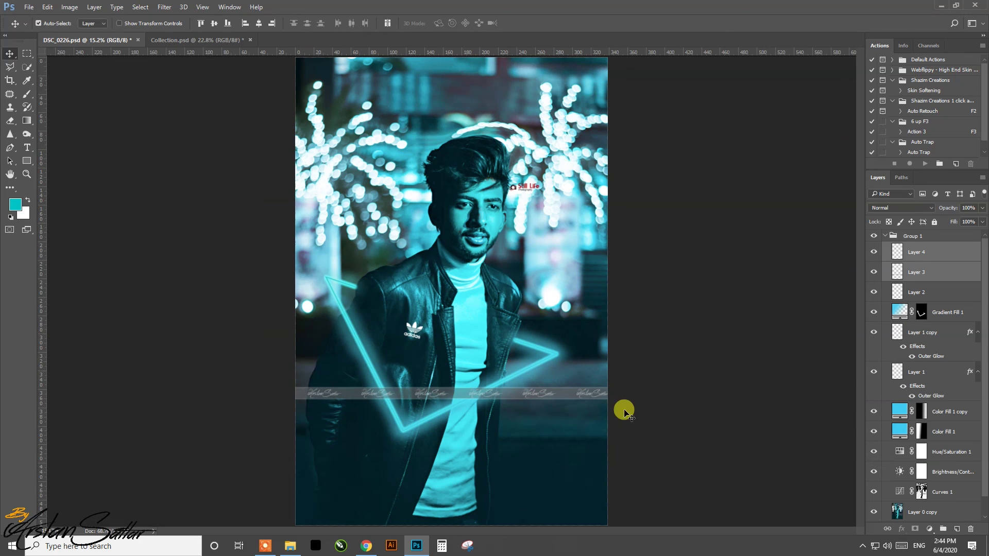
pyautogui.moveTo(592, 394); pyautogui.dragTo(570, 490)
pyautogui.click(711, 397)
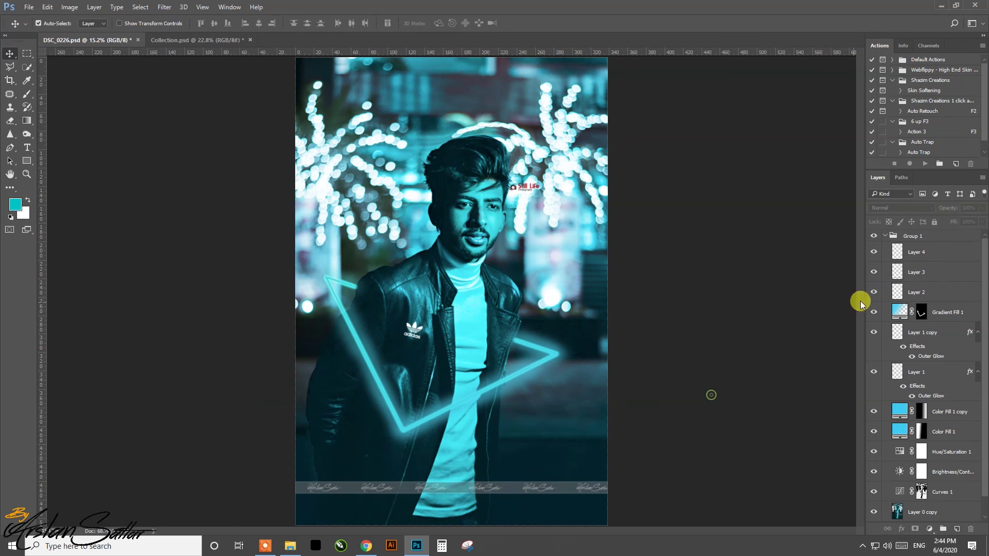
# Position the Still Life logo beside his face.
pyautogui.click(912, 258)
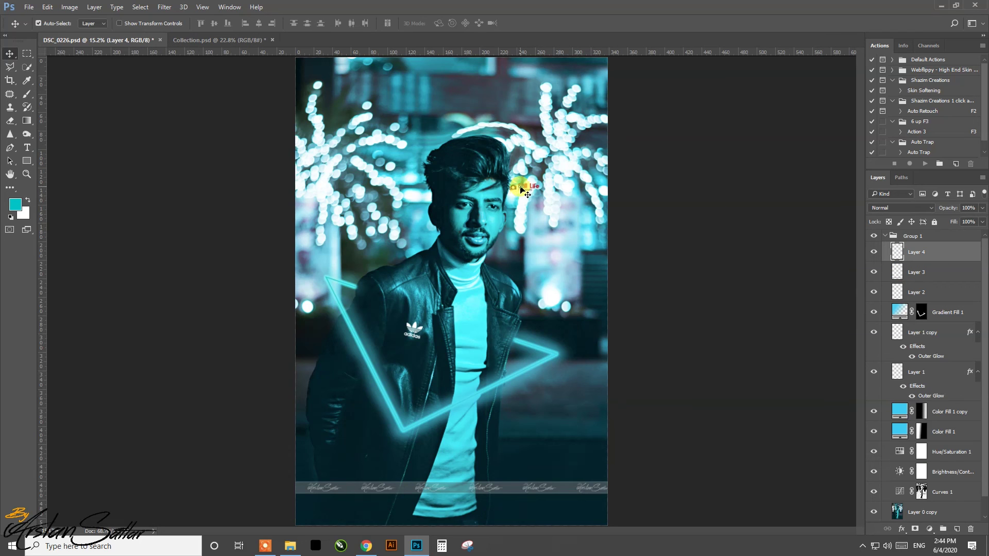
pyautogui.moveTo(521, 189); pyautogui.dragTo(556, 264)
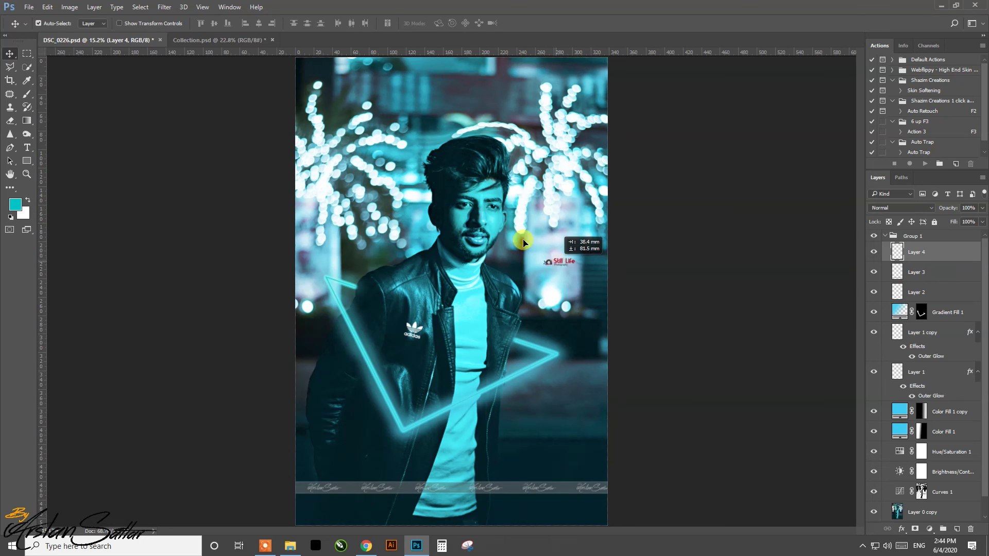
pyautogui.moveTo(523, 242)
pyautogui.mouseDown()
pyautogui.moveTo(314, 259)
pyautogui.moveTo(547, 256)
pyautogui.mouseUp()
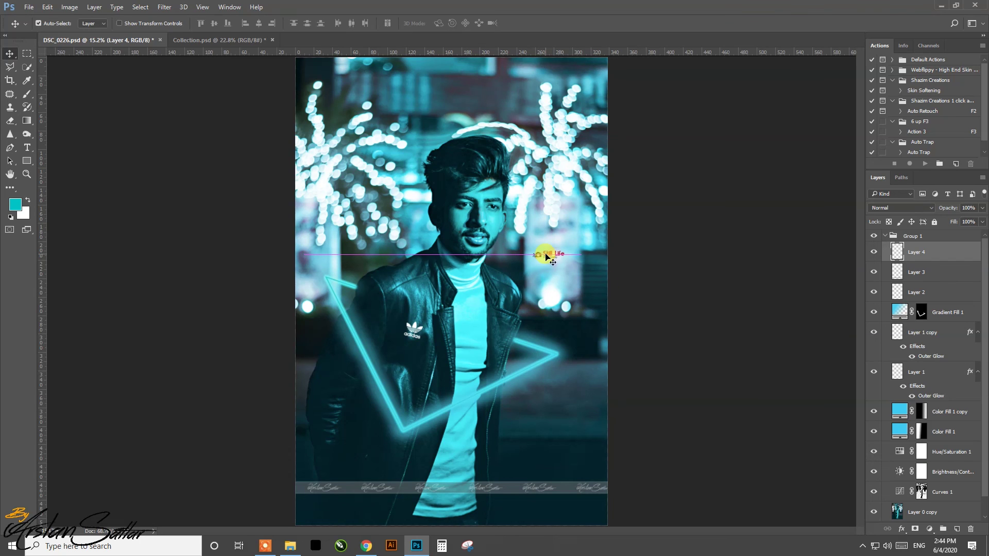
pyautogui.click(710, 316)
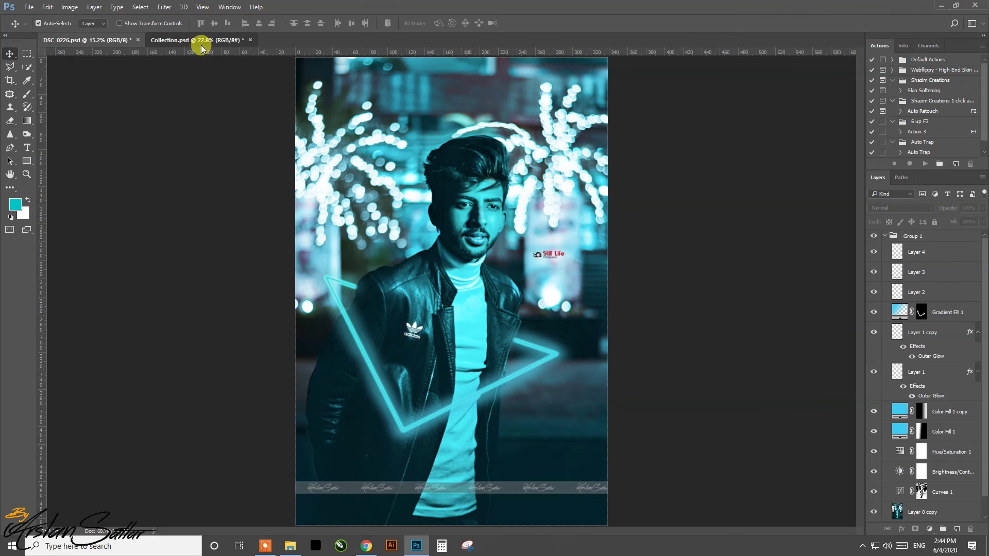
# Bring the signature name text layer from Collection.psd into the portrait and save.
pyautogui.click(201, 41)
pyautogui.click(489, 103)
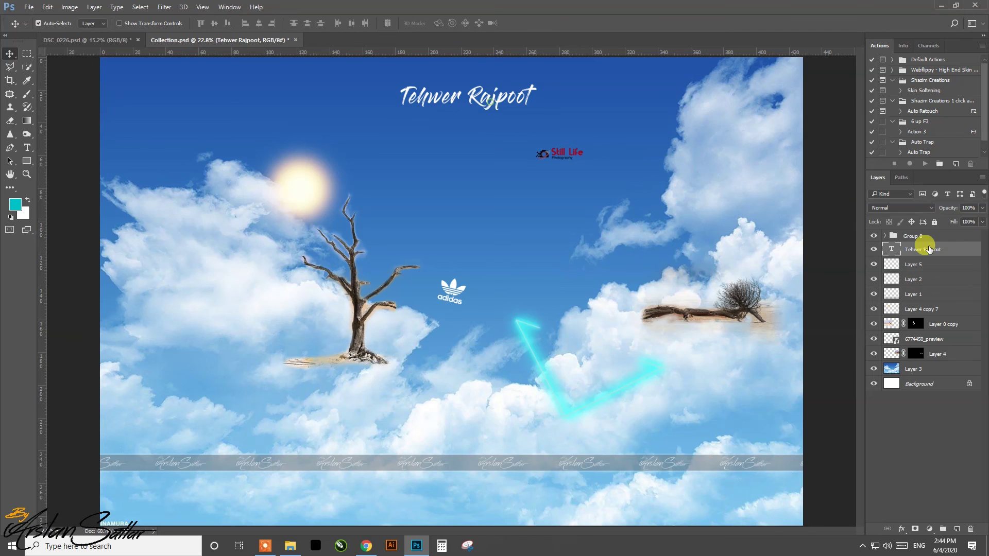
pyautogui.moveTo(925, 248)
pyautogui.mouseDown()
pyautogui.moveTo(116, 45)
pyautogui.moveTo(572, 461)
pyautogui.moveTo(566, 473)
pyautogui.mouseUp()
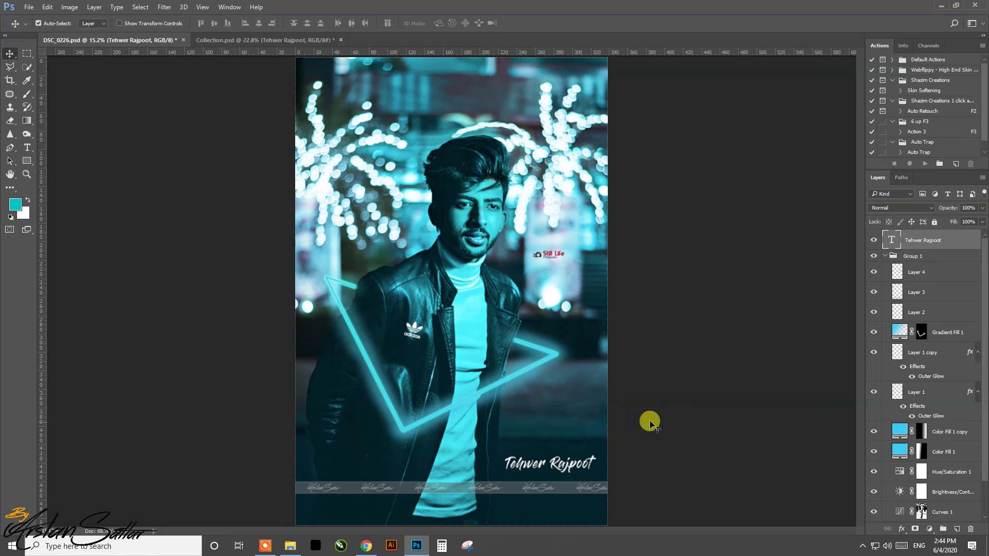
pyautogui.click(681, 407)
pyautogui.hotkey('ctrl', 's')
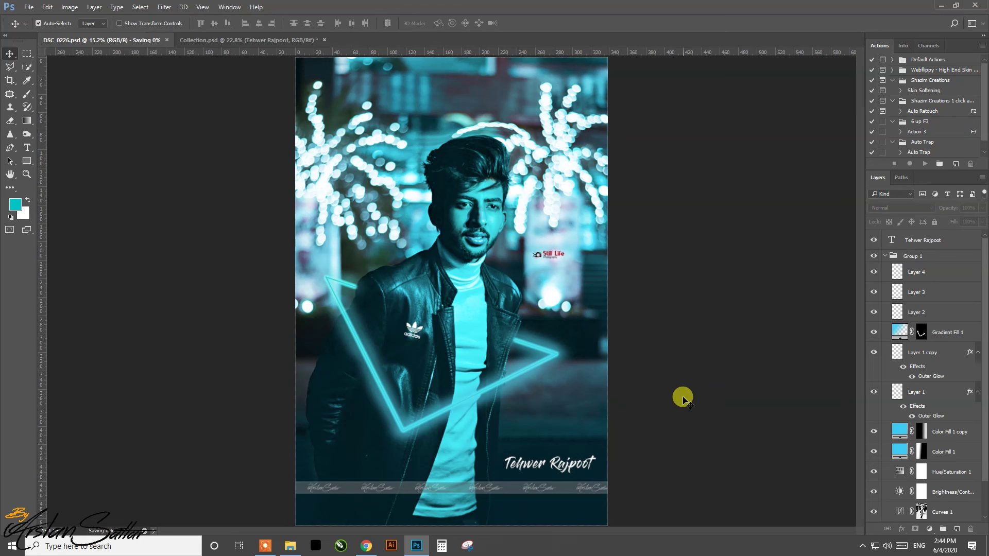
# Move the signature text into Group 1, collapse the group, and save.
pyautogui.click(921, 241)
pyautogui.moveTo(920, 242); pyautogui.dragTo(892, 242)
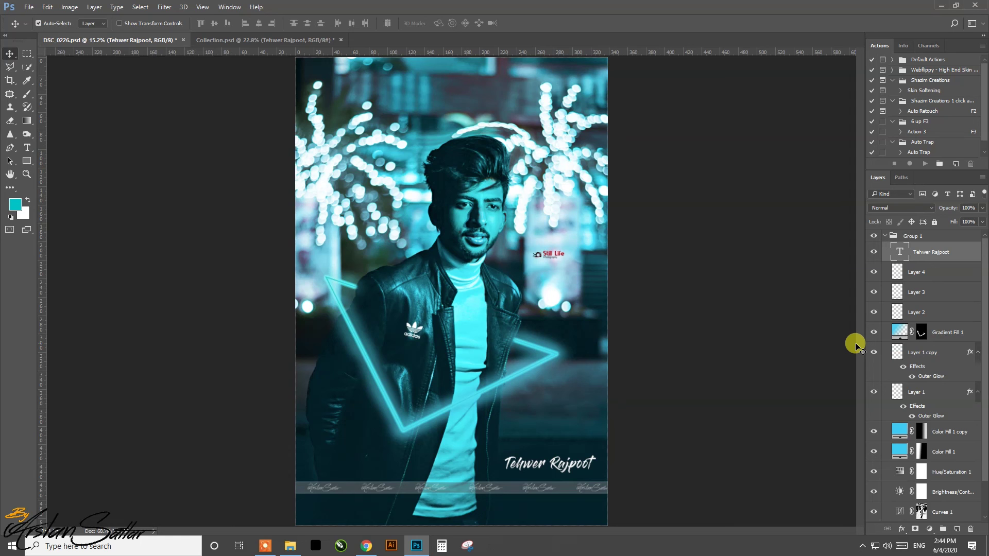
pyautogui.scroll(-2, 920, 384)
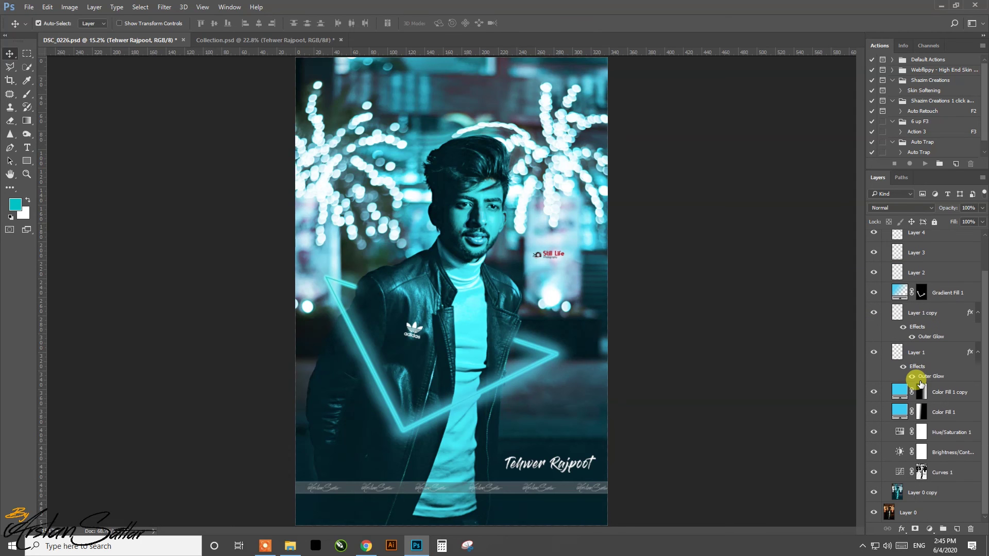
pyautogui.scroll(1, 920, 384)
pyautogui.scroll(1, 899, 375)
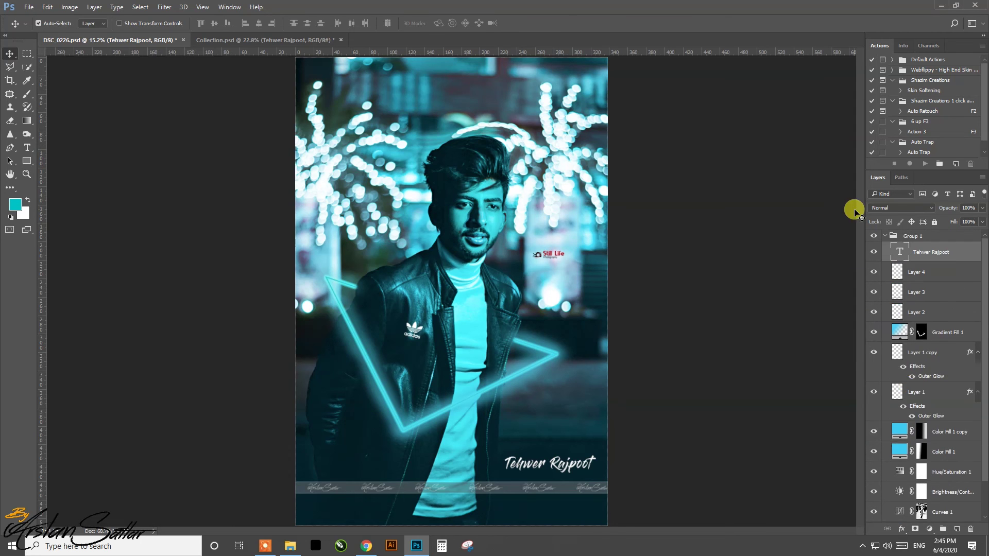
pyautogui.click(886, 237)
pyautogui.hotkey('ctrl', 's')
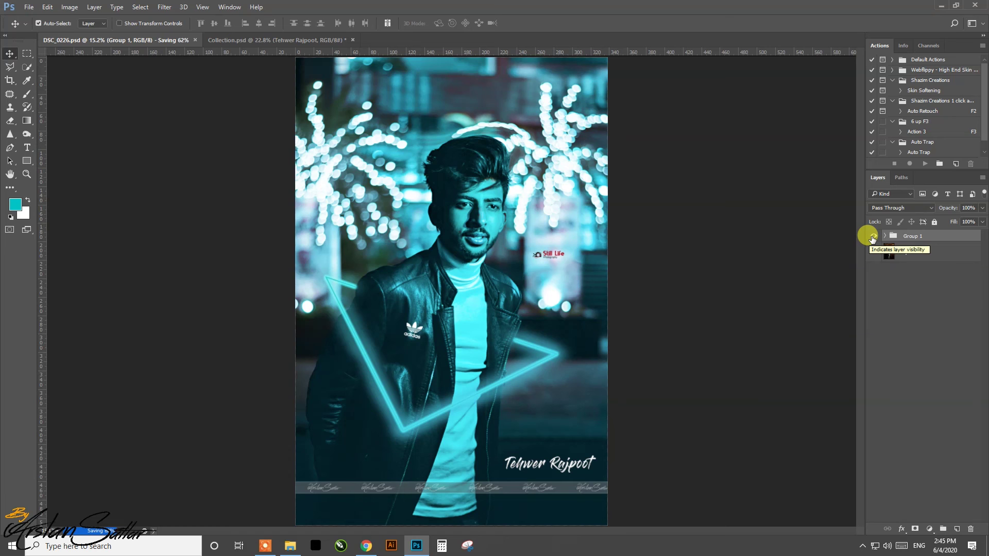
# Toggle the edit group's visibility to compare the photo with and without the grade.
pyautogui.click(872, 238)
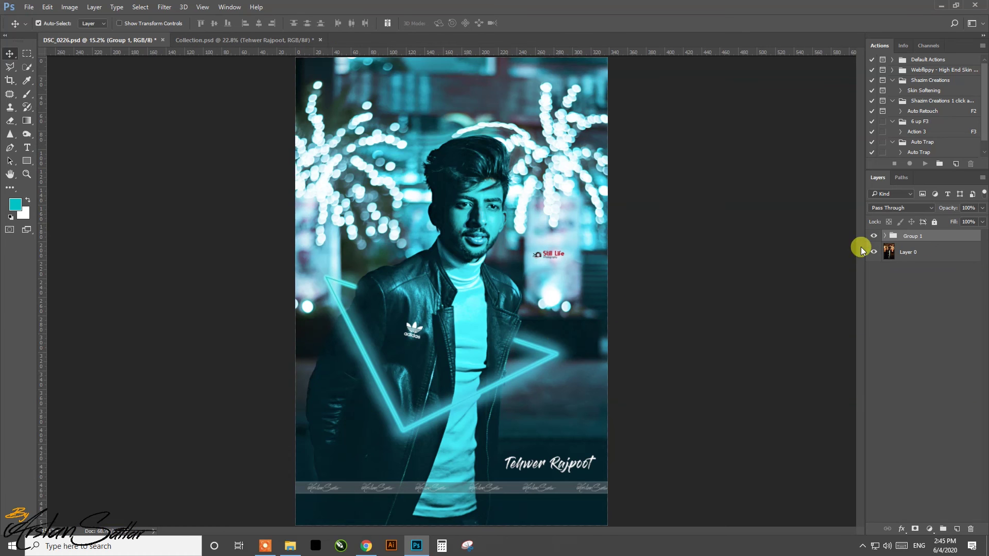
pyautogui.click(531, 344)
pyautogui.scroll(-2, 958, 407)
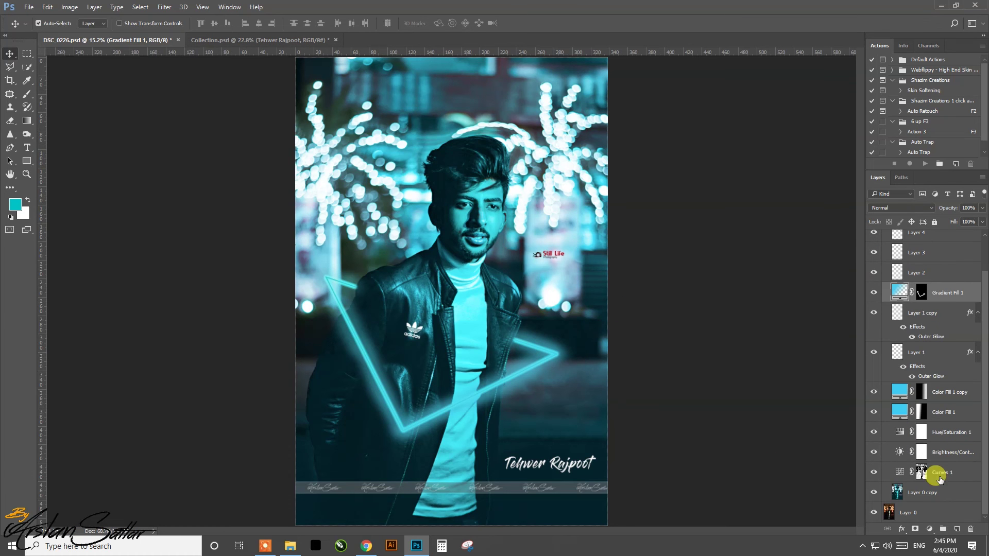
# Add a Curves adjustment above Layer 0 copy with the midtones lifted.
pyautogui.click(922, 493)
pyautogui.click(929, 529)
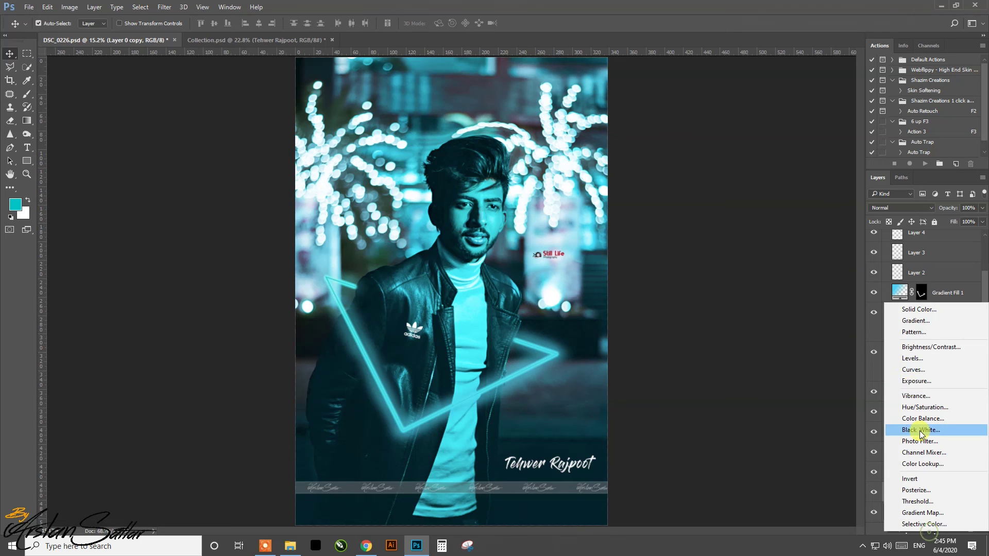
pyautogui.click(910, 369)
pyautogui.moveTo(754, 313); pyautogui.dragTo(753, 309)
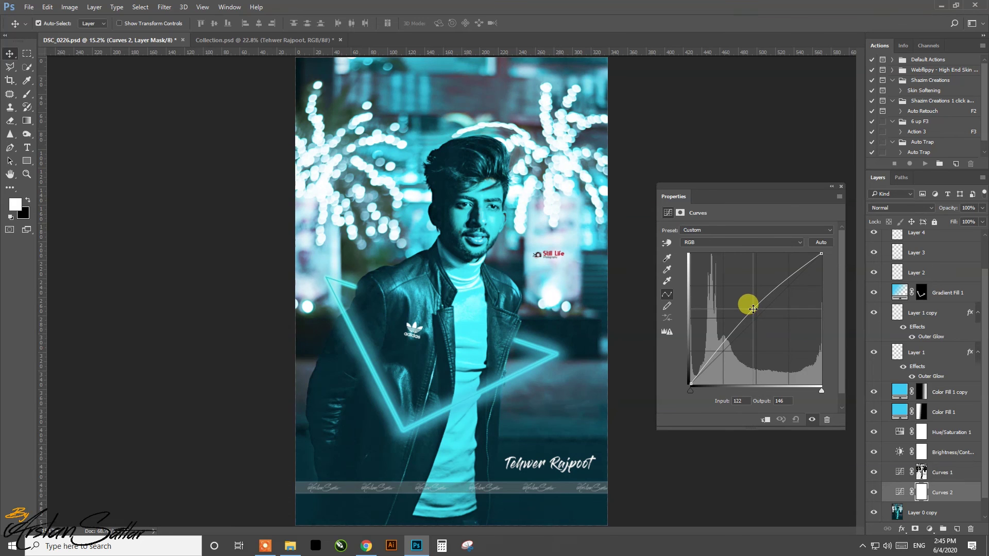
pyautogui.click(841, 186)
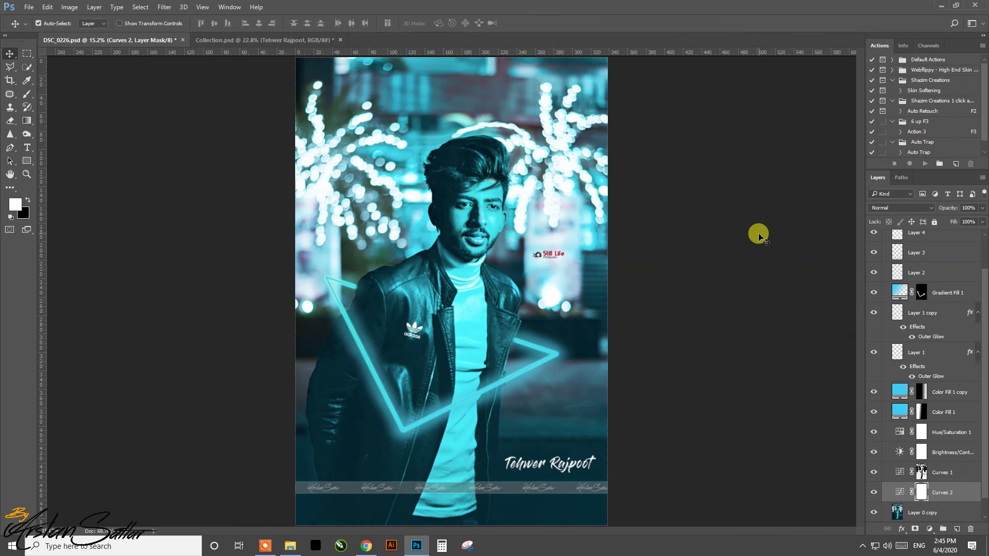
pyautogui.click(757, 232)
pyautogui.scroll(-1, 941, 420)
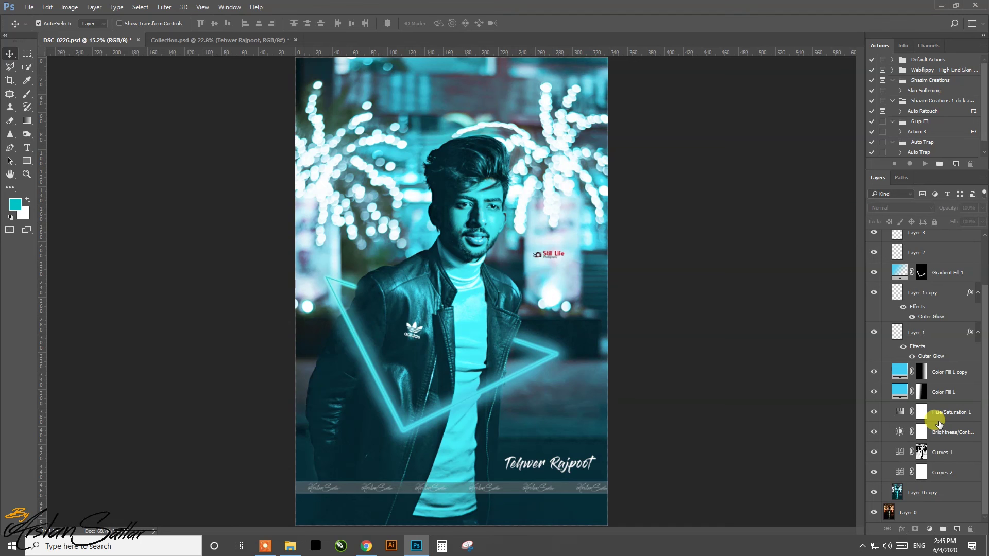
# Open Smart Sharpen on Layer 0 copy, then cancel it.
pyautogui.click(897, 492)
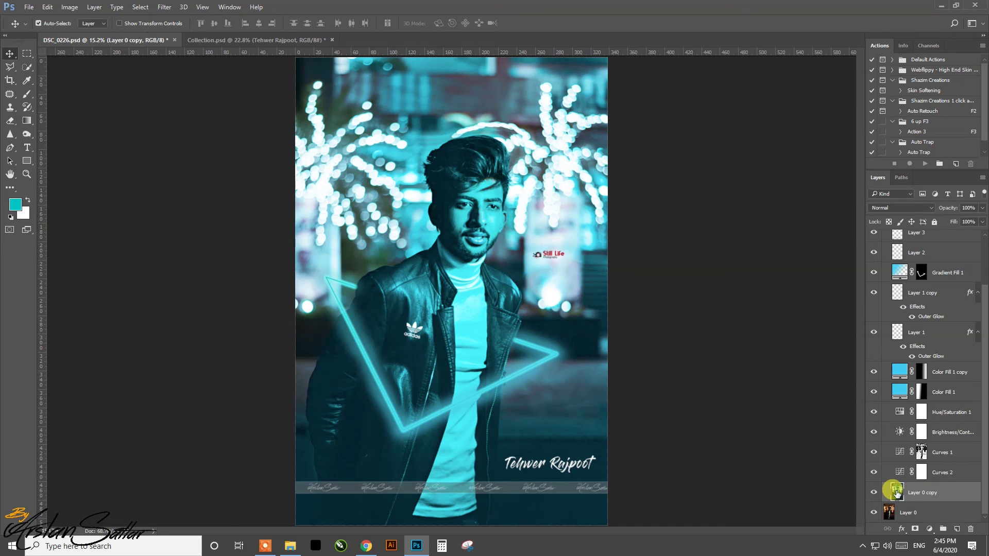
pyautogui.click(162, 6)
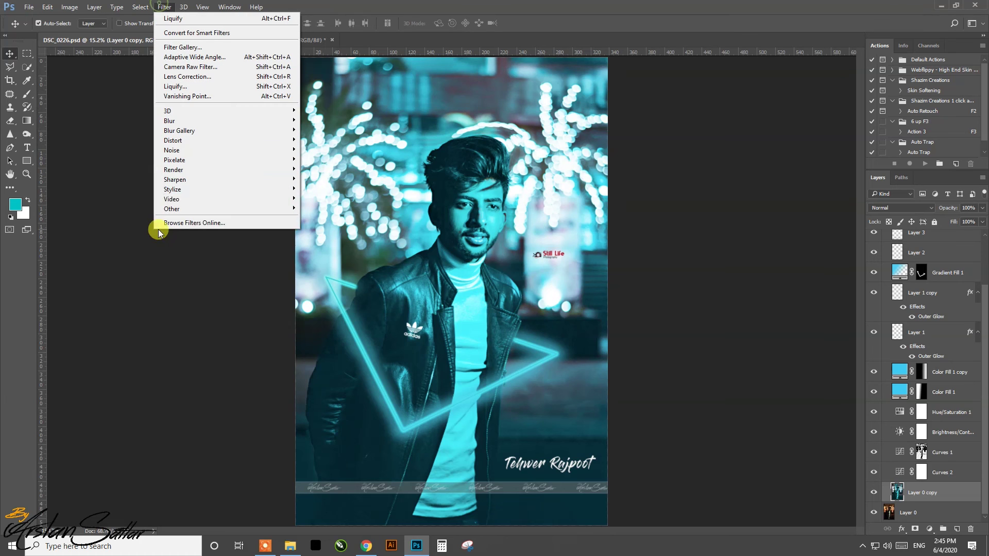
pyautogui.moveTo(175, 179)
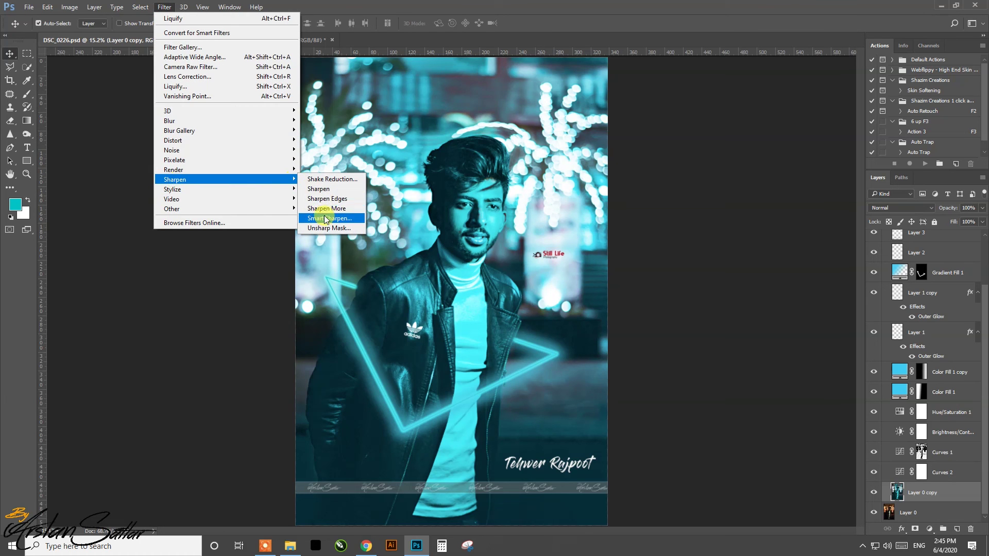
pyautogui.click(326, 218)
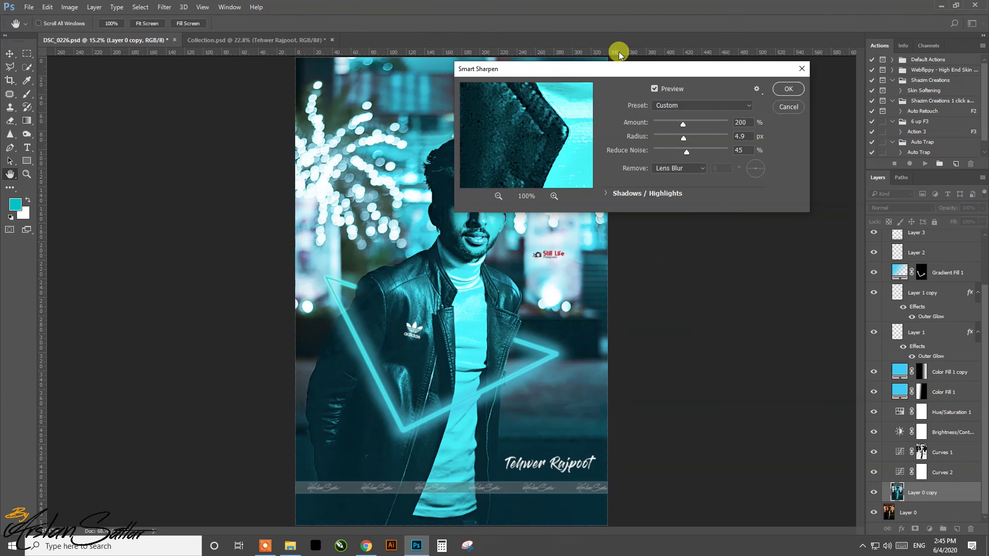
pyautogui.moveTo(607, 68); pyautogui.dragTo(615, 82)
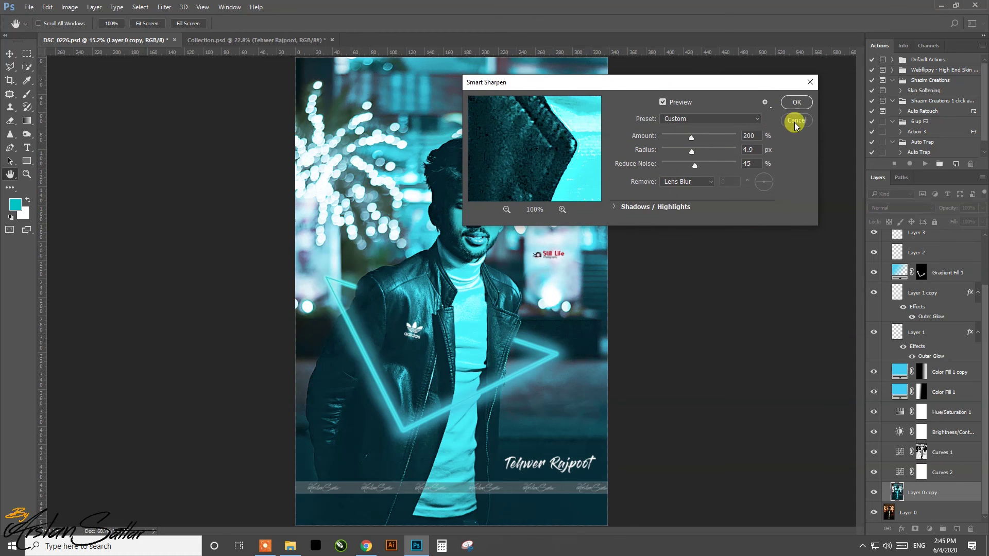
pyautogui.click(796, 120)
# Apply an Unsharp Mask of 25% amount and 20 px radius to Layer 0 copy.
pyautogui.click(164, 7)
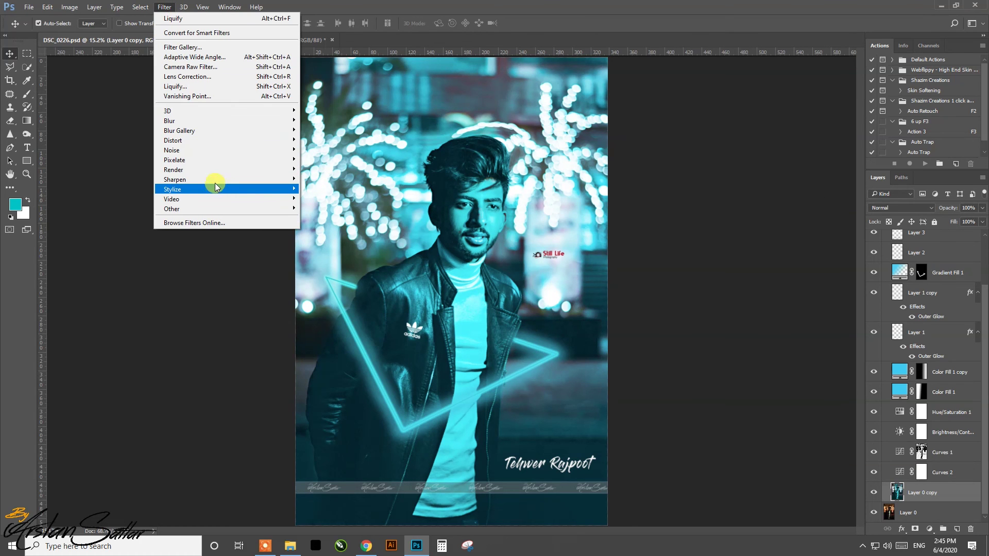
pyautogui.click(329, 228)
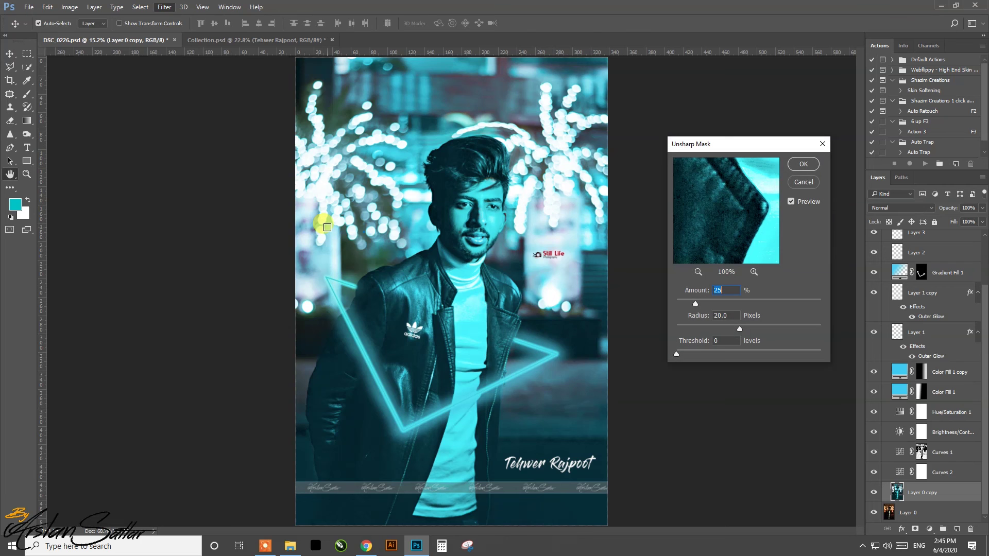
pyautogui.click(804, 164)
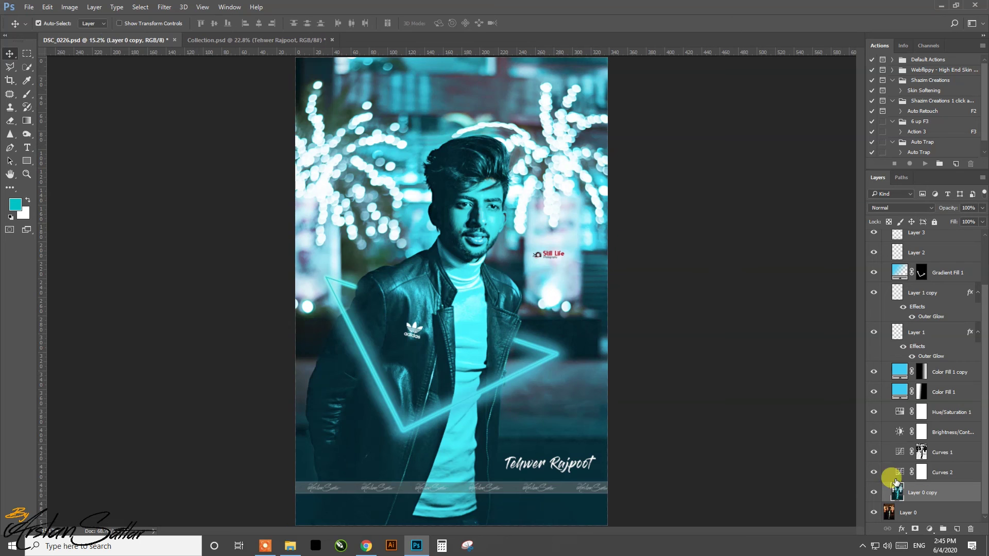
pyautogui.click(164, 6)
# Apply a Camera Raw pass to Layer 0 copy with Temperature -8 and Blues hue -15.
pyautogui.click(198, 67)
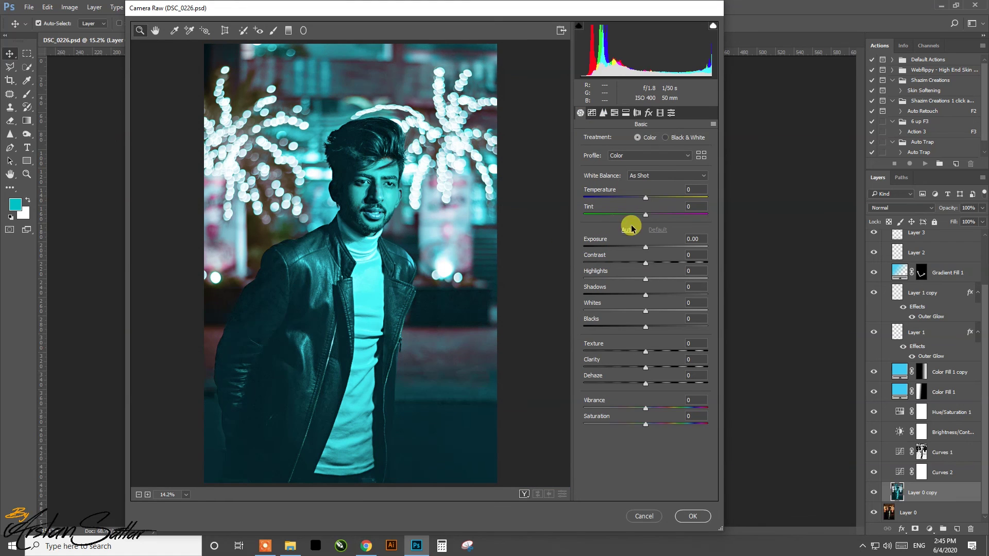
pyautogui.moveTo(646, 198); pyautogui.dragTo(642, 200)
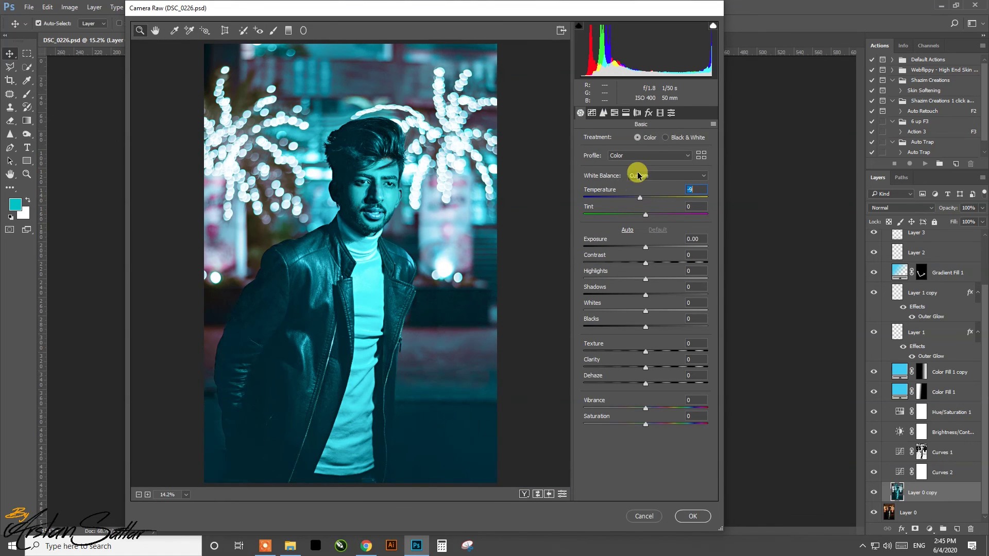
pyautogui.click(615, 113)
pyautogui.moveTo(647, 263); pyautogui.dragTo(641, 263)
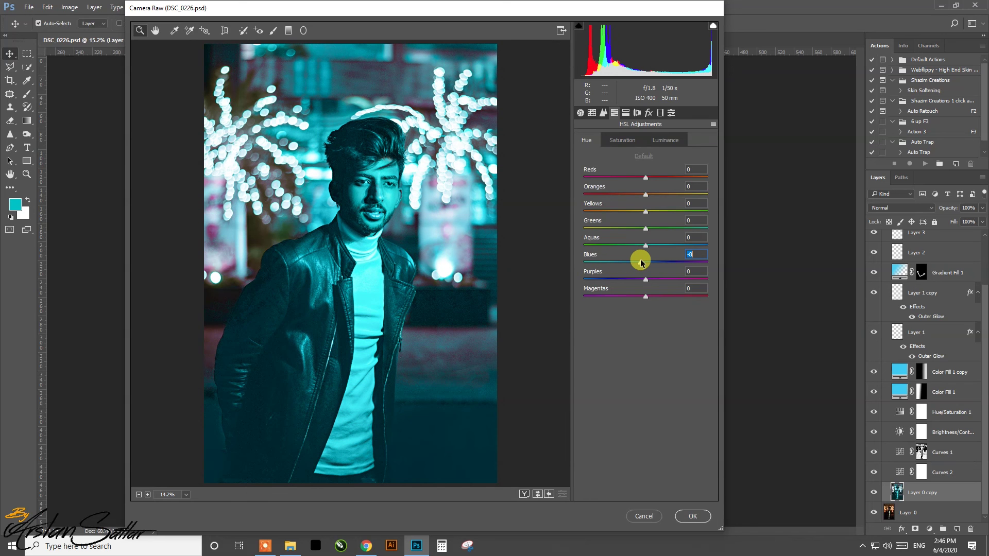
pyautogui.moveTo(640, 263); pyautogui.dragTo(637, 261)
pyautogui.click(691, 516)
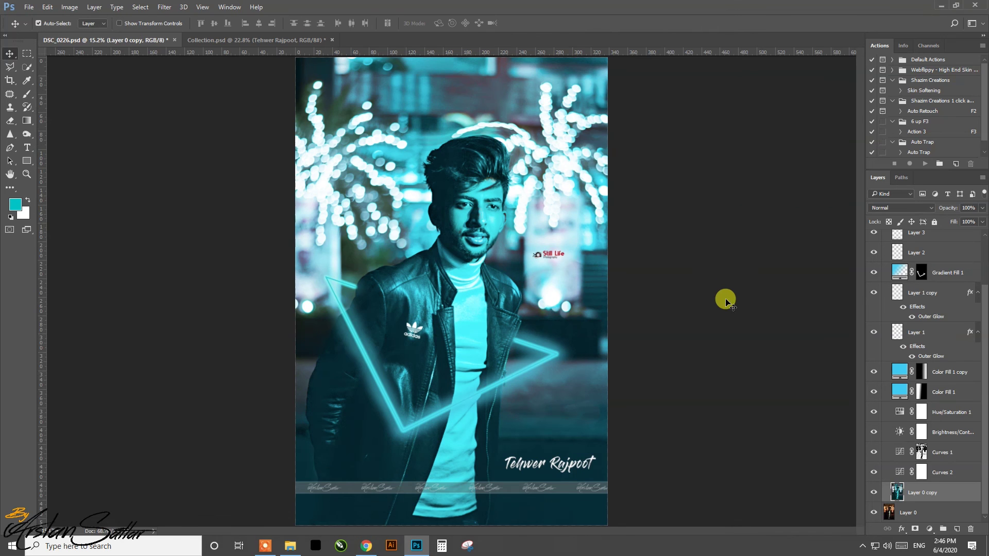
# Save the document, collapse Group 1 in the Layers panel, and save again.
pyautogui.hotkey('ctrl', 's')
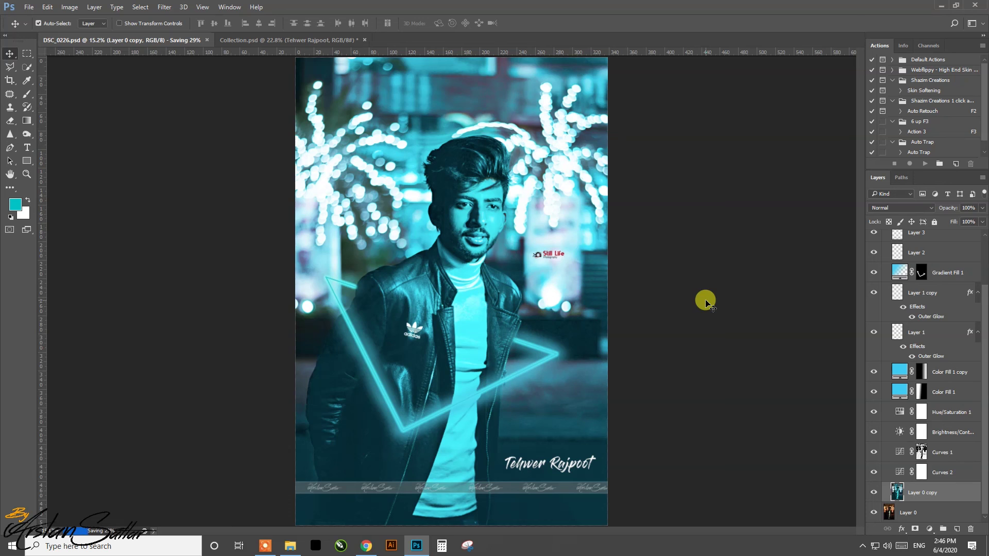
pyautogui.scroll(2, 947, 285)
pyautogui.scroll(1, 947, 285)
pyautogui.click(887, 236)
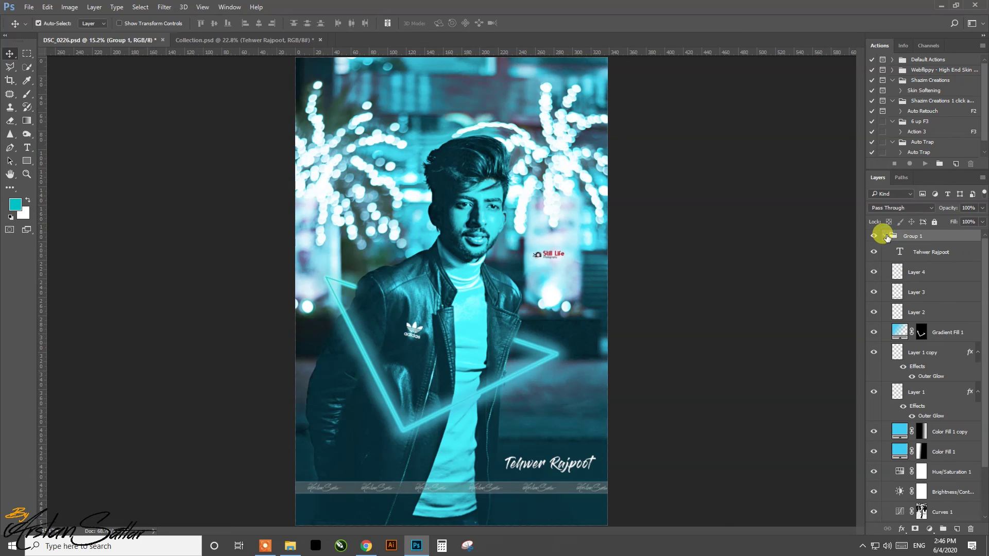
pyautogui.hotkey('ctrl', 's')
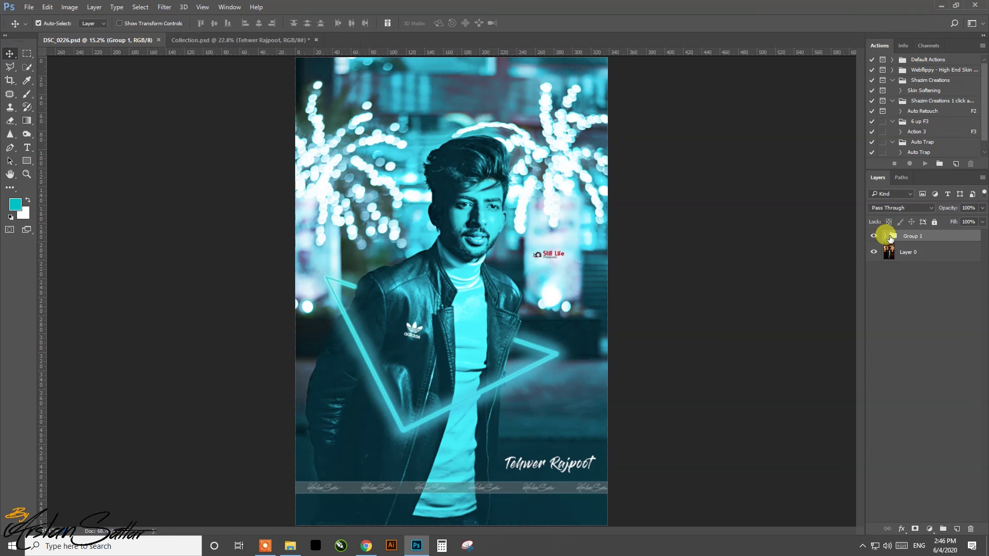
# Toggle Group 1's visibility to compare before and after, leaving it hidden.
pyautogui.click(873, 237)
pyautogui.click(872, 237)
pyautogui.click(873, 237)
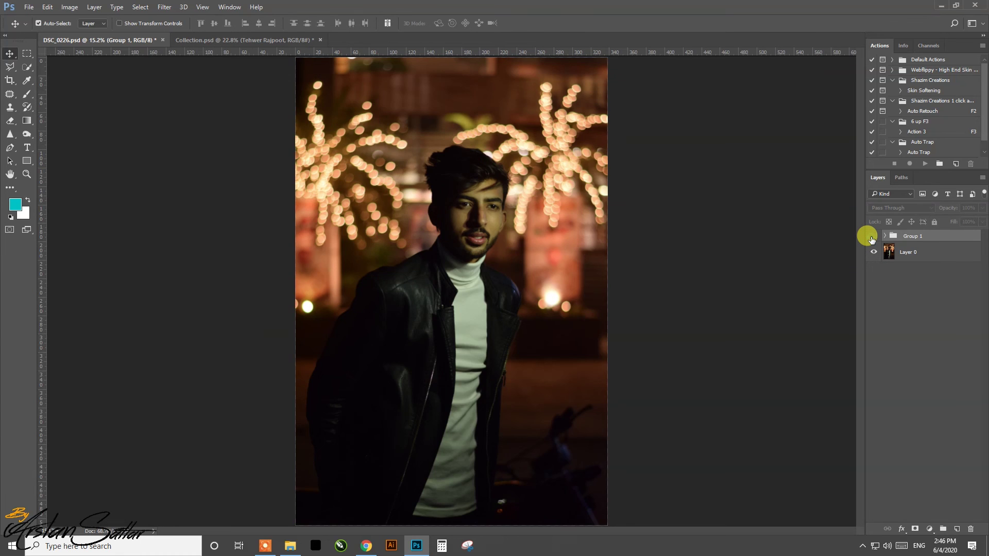